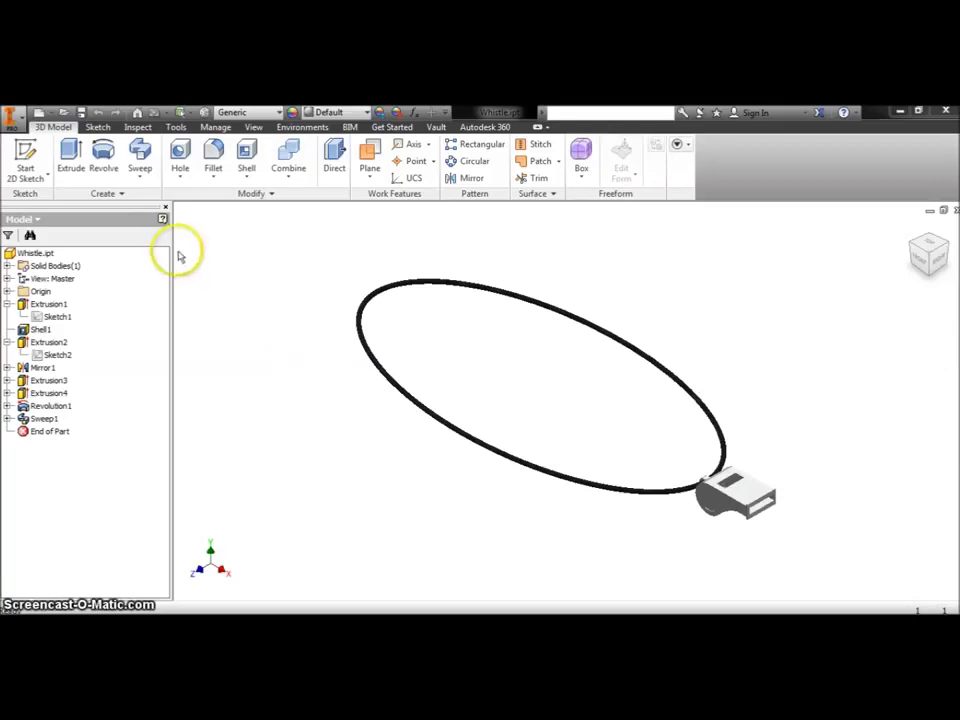
- Bring up the Create New File dialog from the Quick Access toolbar's New button
left_click(44, 113)
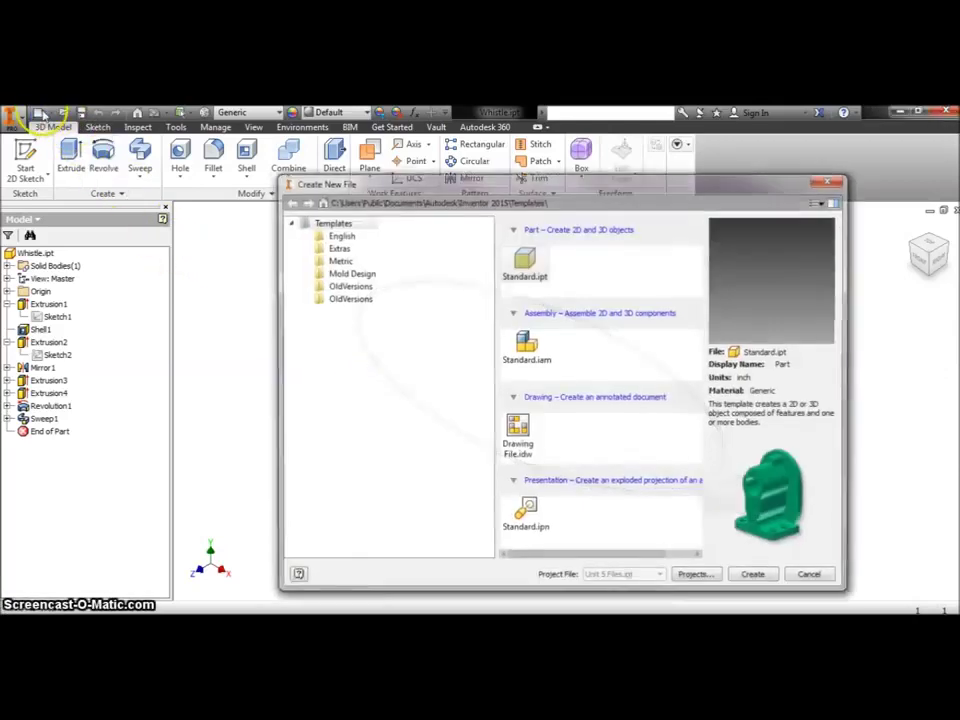
- Create Part2 from the Standard.ipt template and begin Sketch1 on the XY origin plane
left_click(755, 578)
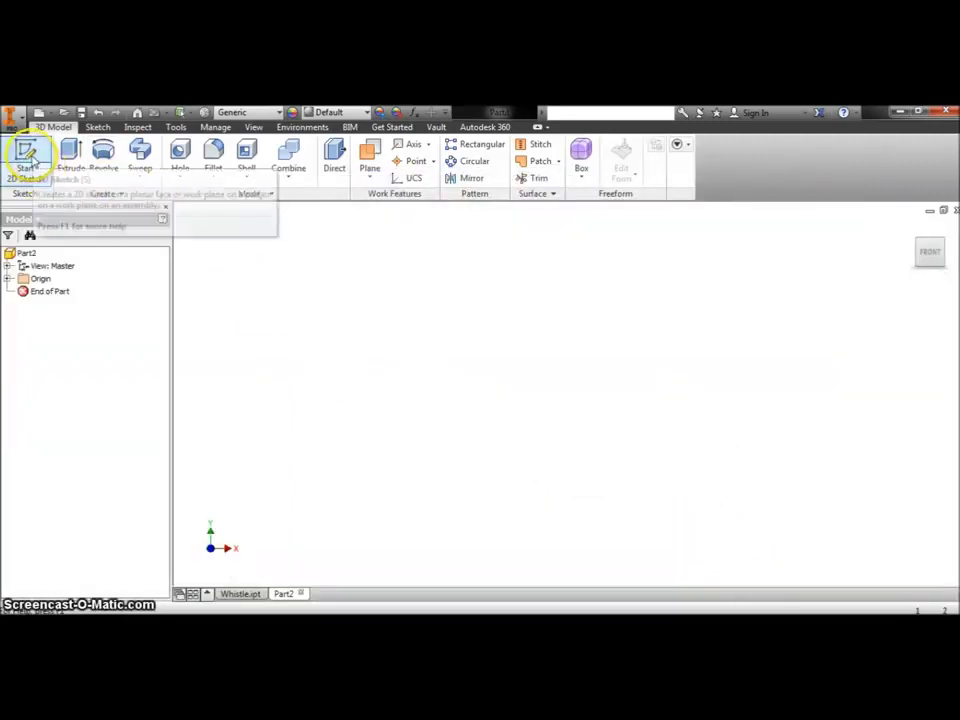
left_click(27, 152)
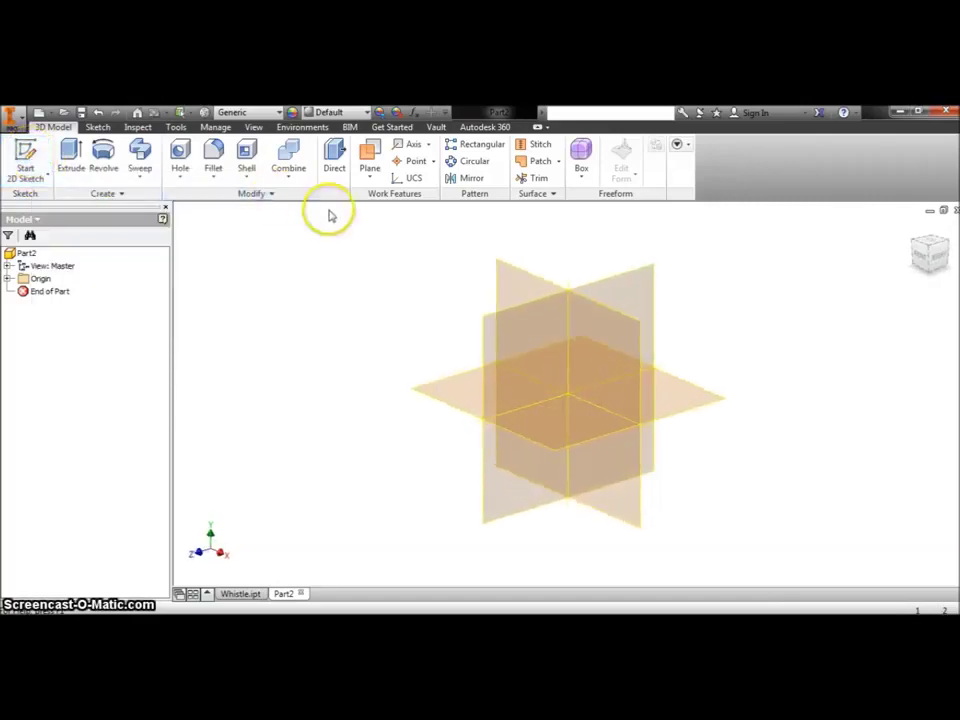
left_click(519, 278)
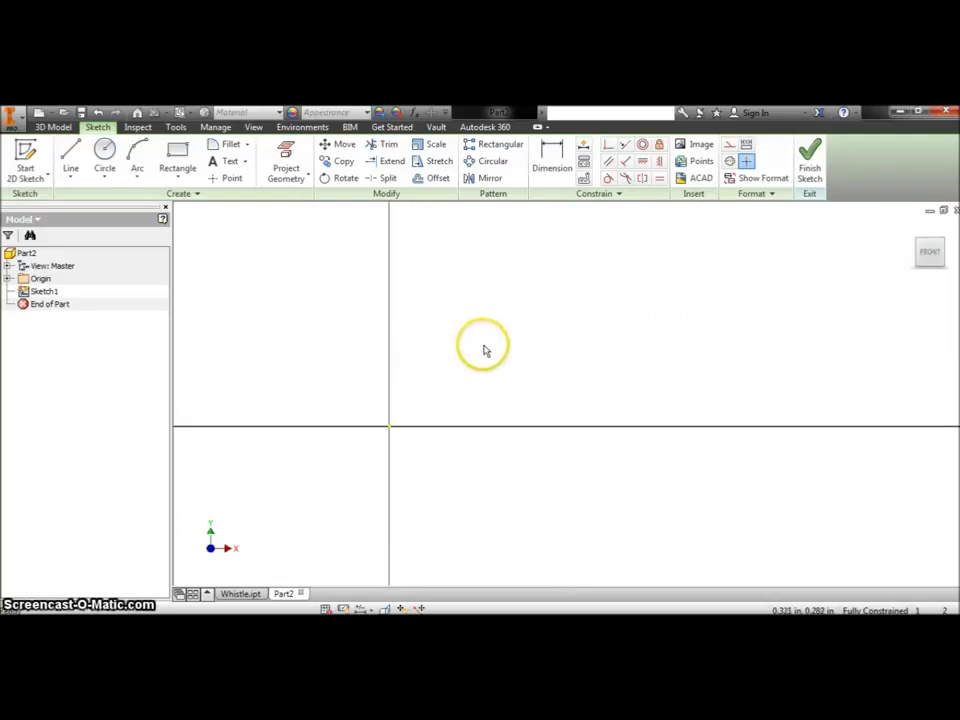
- Draw a centre-point arc at the origin with radius .350 and a 130° angle, open on the right
middle_click_drag(516, 338, 463, 373)
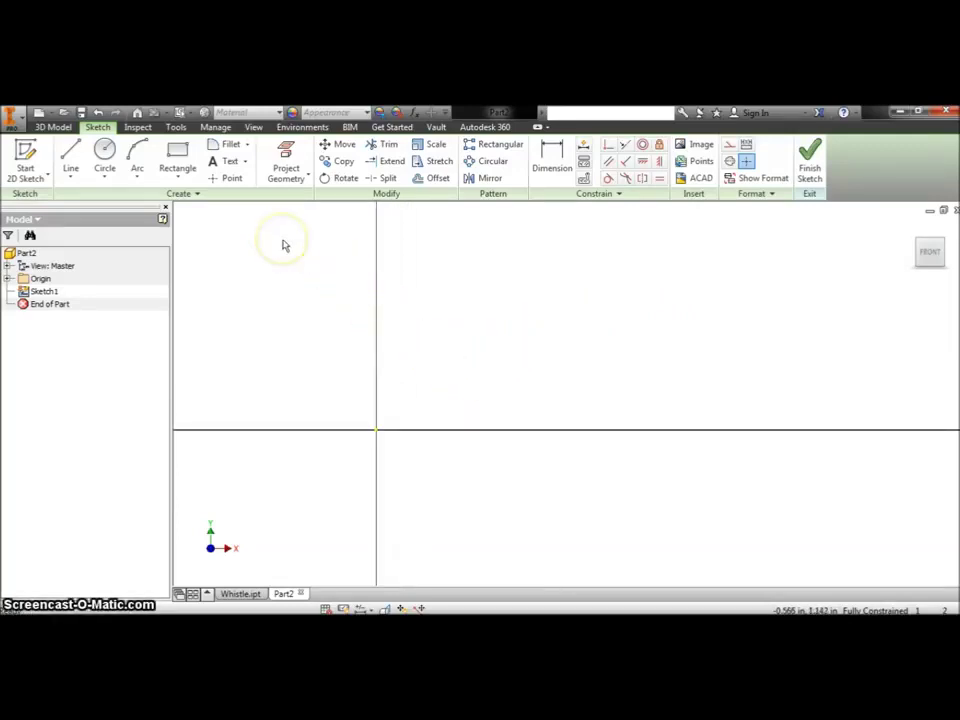
left_click(139, 178)
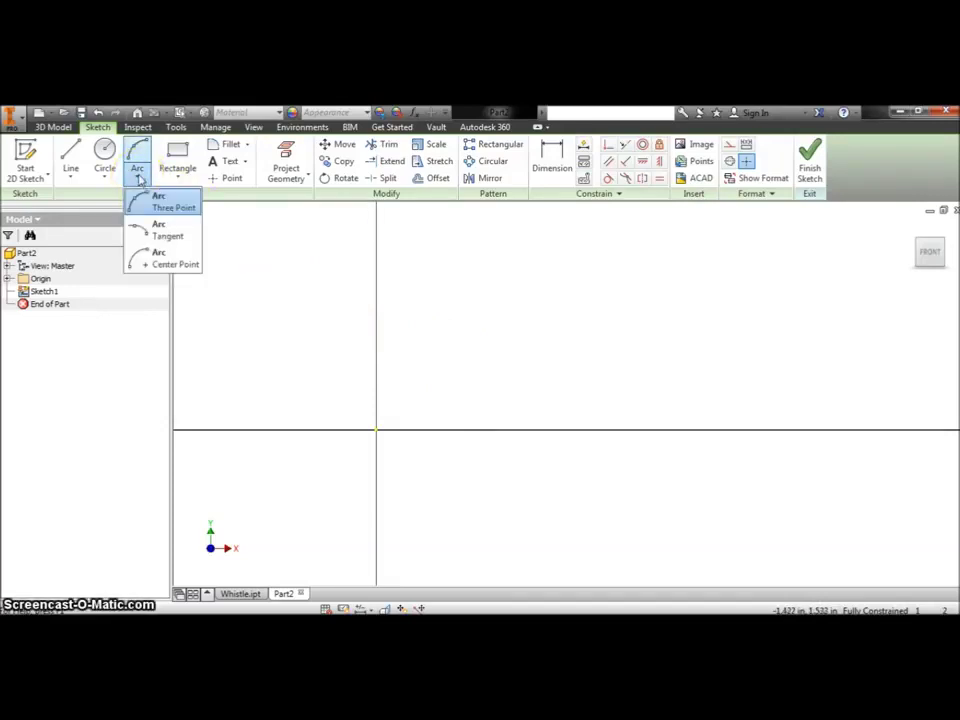
left_click(170, 265)
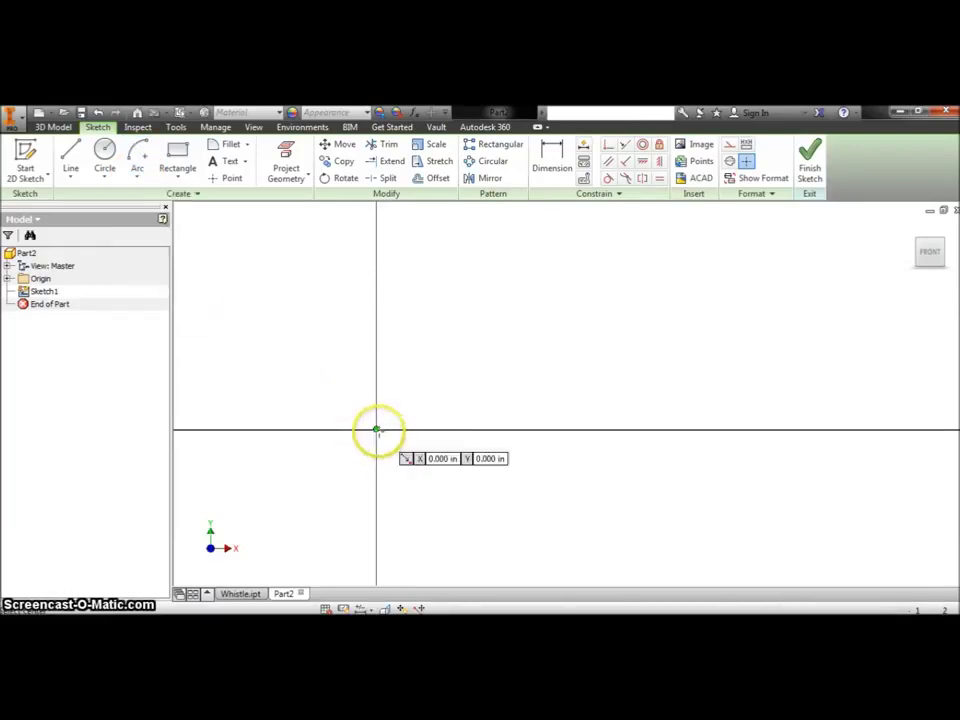
left_click(376, 430)
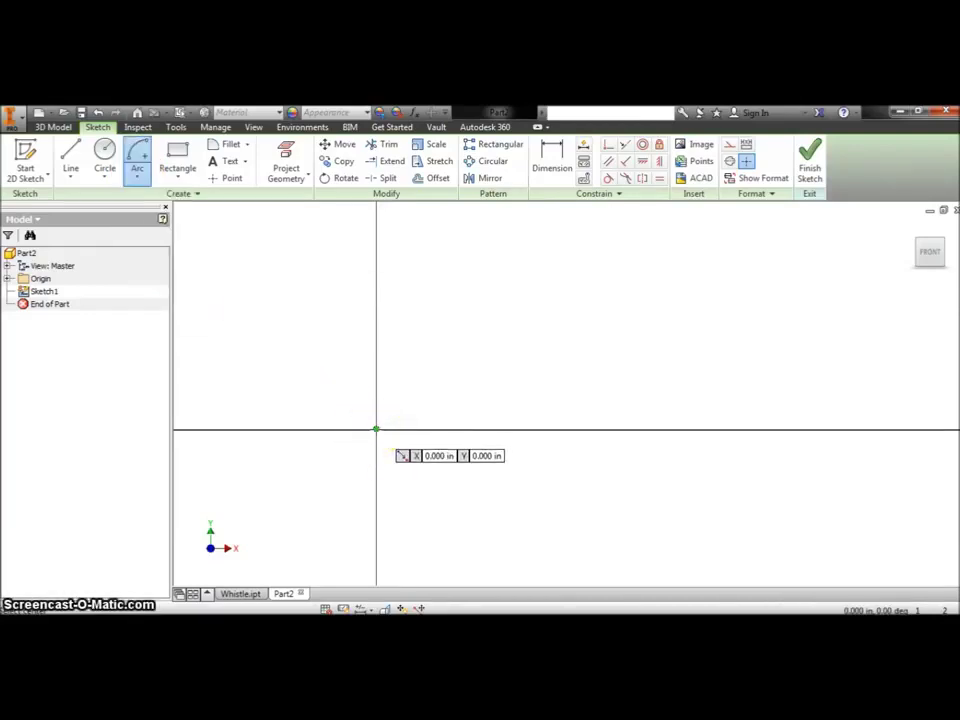
left_click_drag(376, 430, 376, 348)
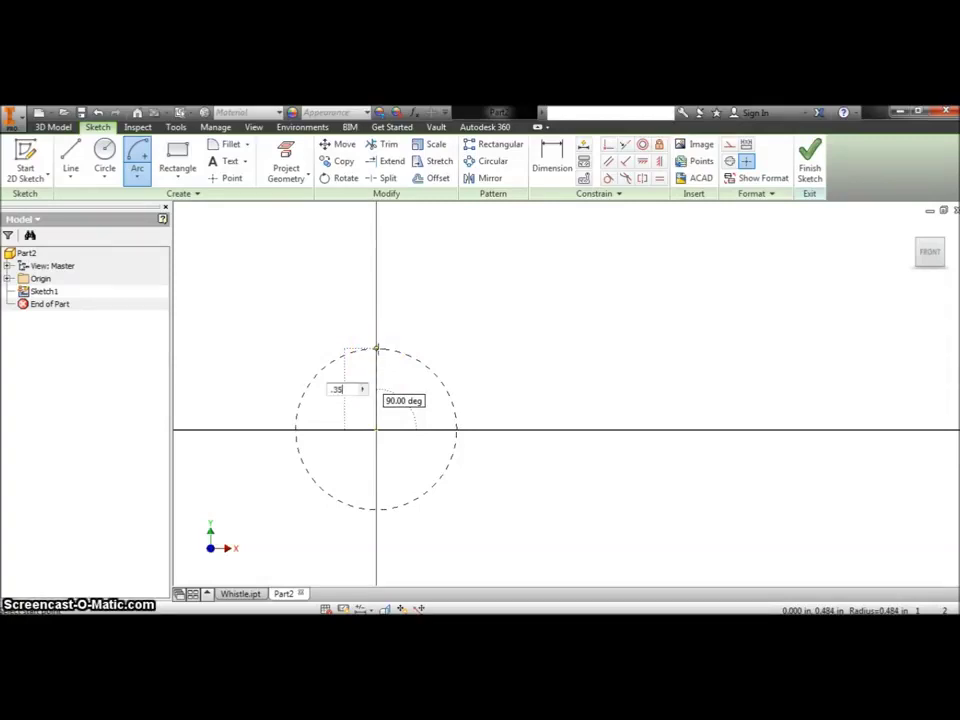
left_click(376, 348)
mouse_move(377, 348)
left_mouse_down()
mouse_move(255, 528)
mouse_move(375, 545)
mouse_move(407, 486)
left_mouse_up()
type("130")
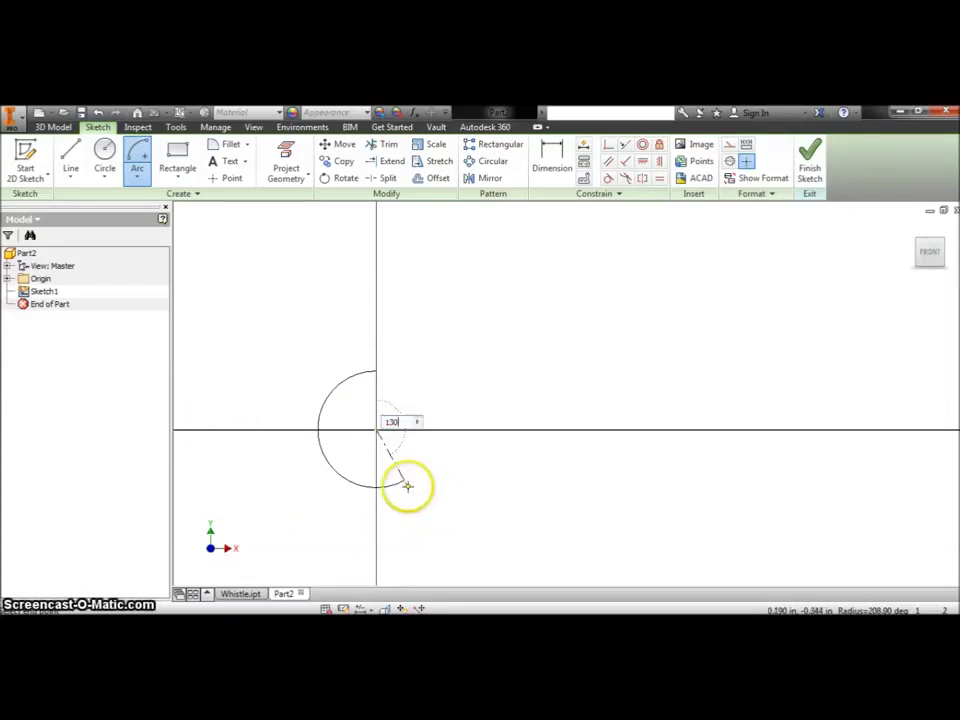
key("Return")
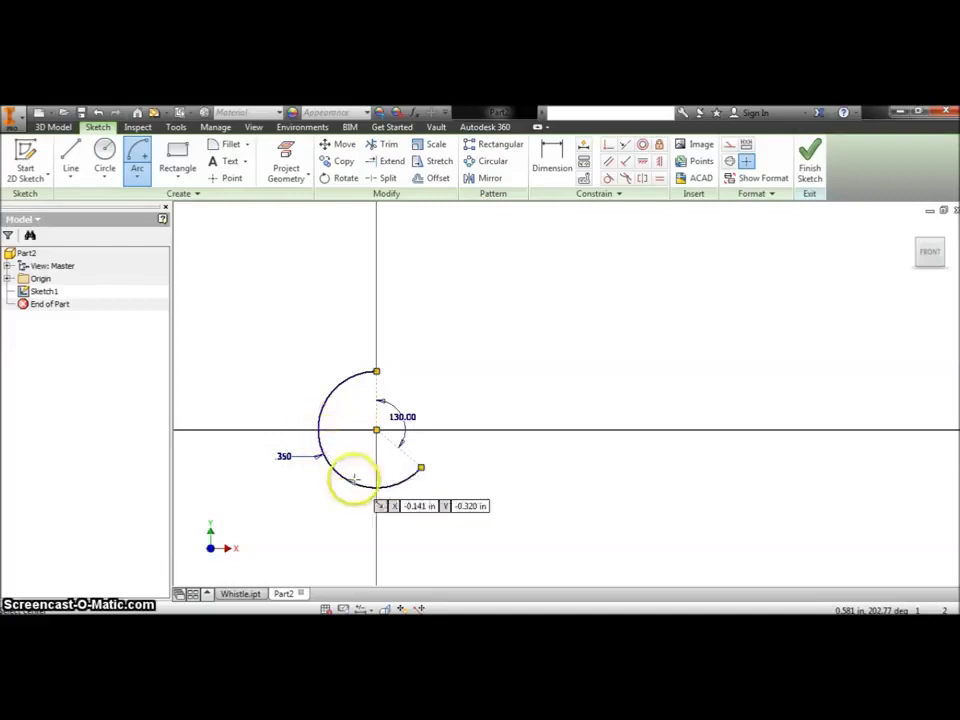
left_click(416, 456)
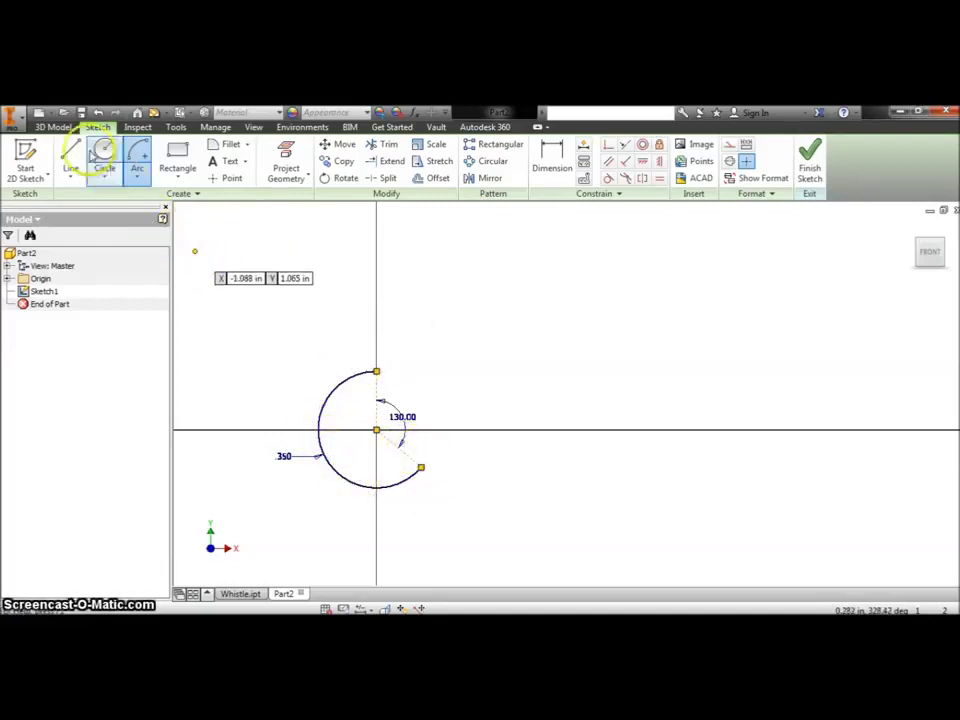
left_click(71, 155)
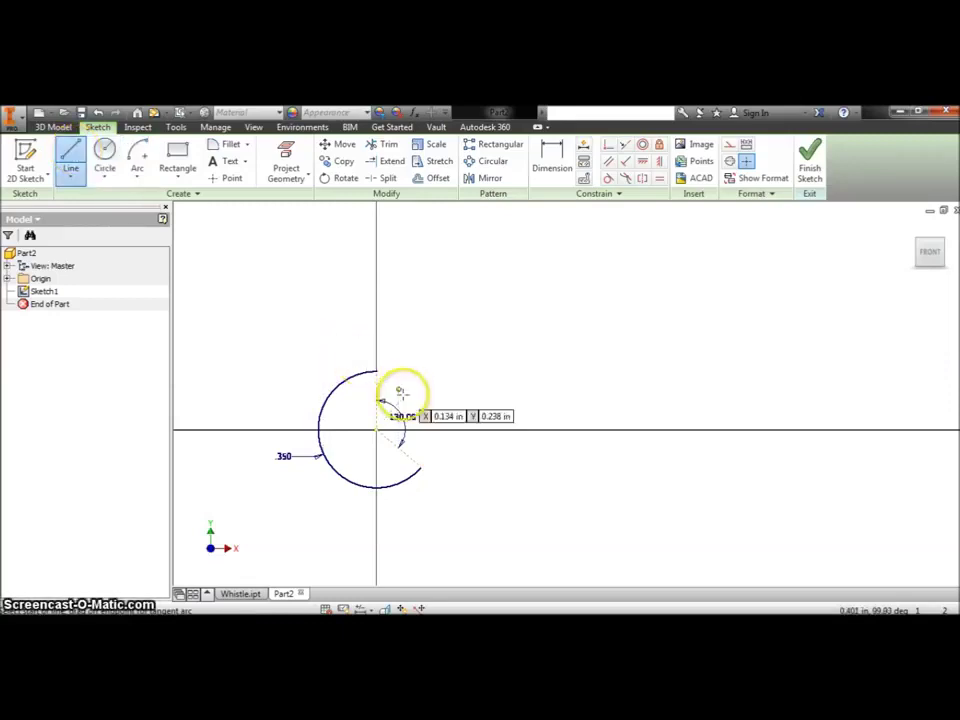
- From the arc's top, draw a 1.000 line, a .050/.350/.050 stepped end and a .250 return
scroll(401, 395, "up", 2)
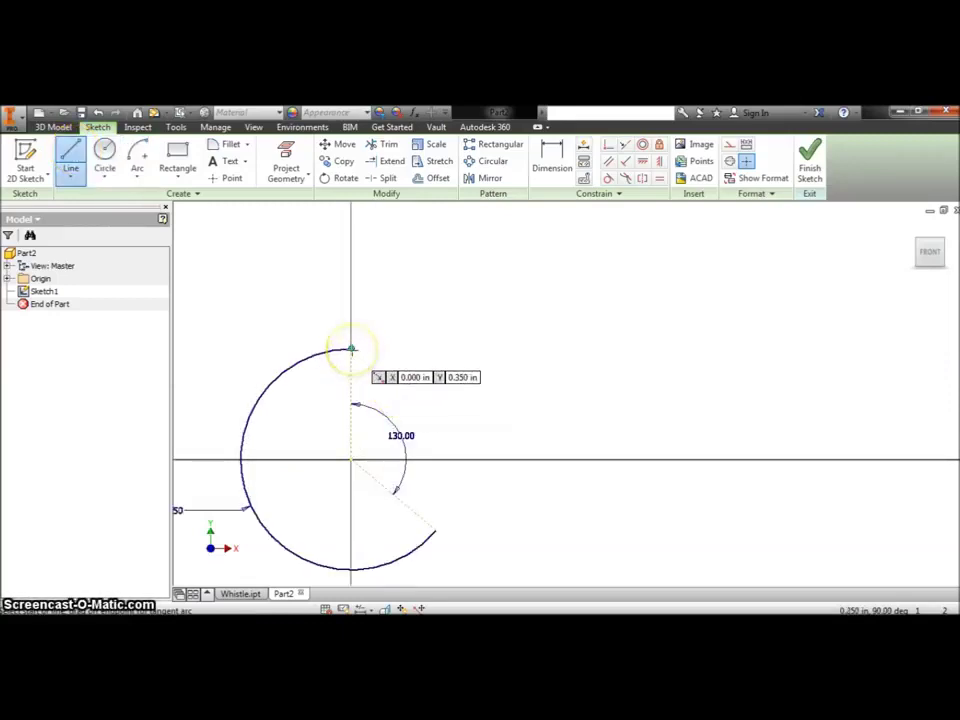
left_click(350, 349)
type("1.000")
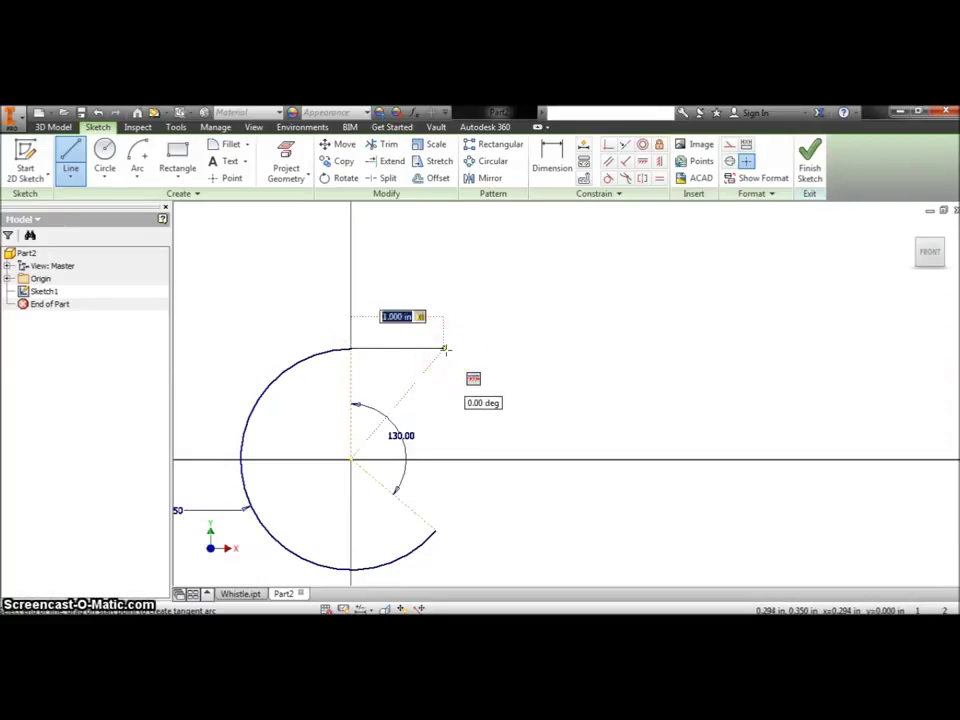
key("Return")
type(".05")
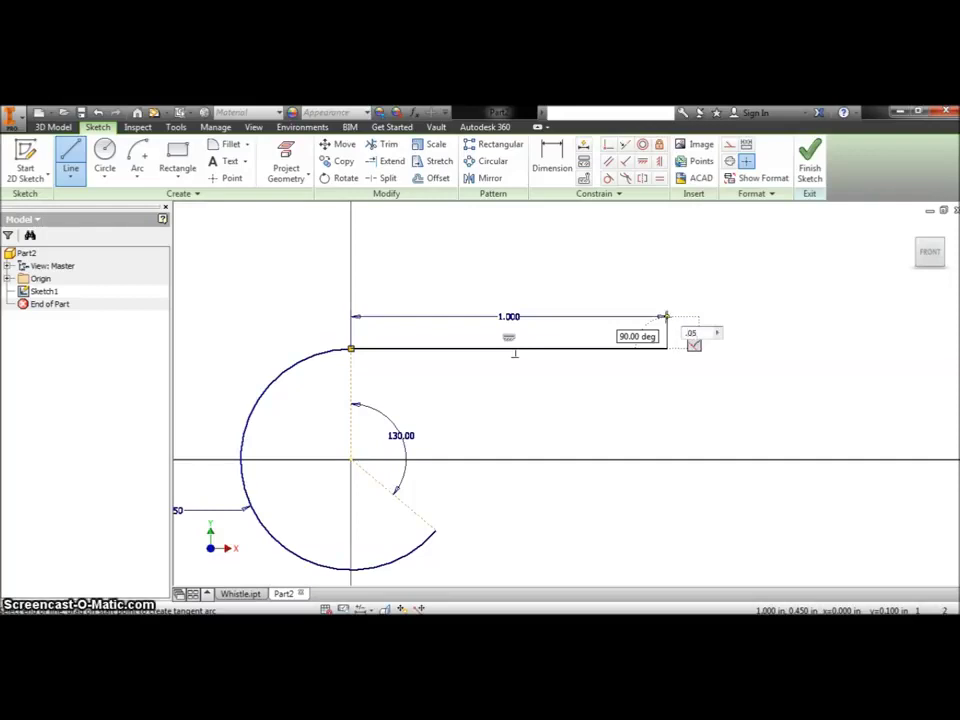
key("Return")
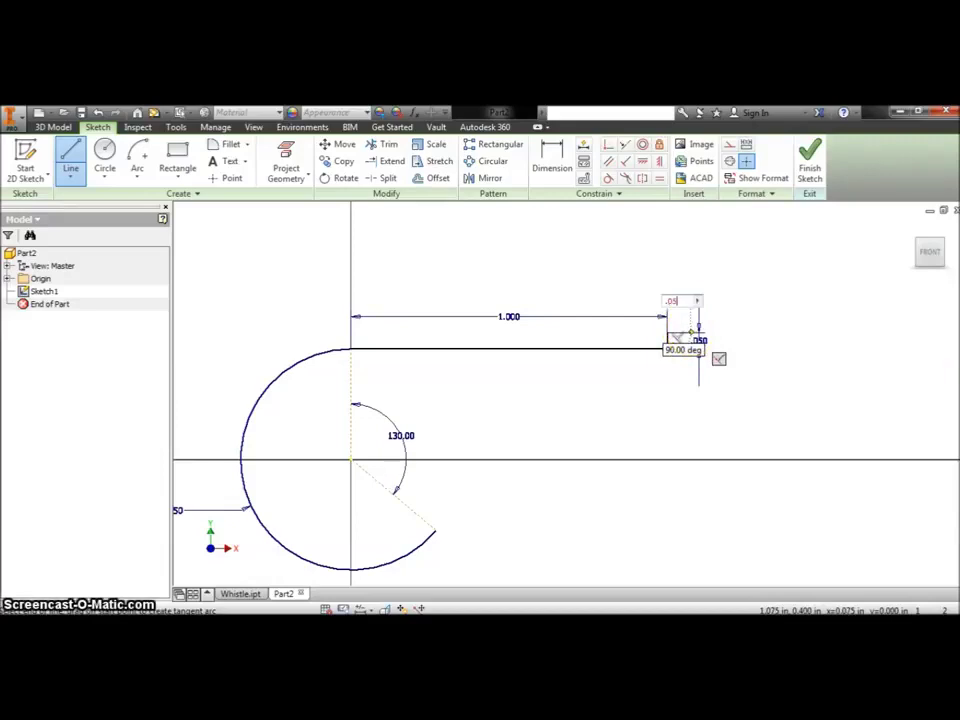
left_click(675, 354)
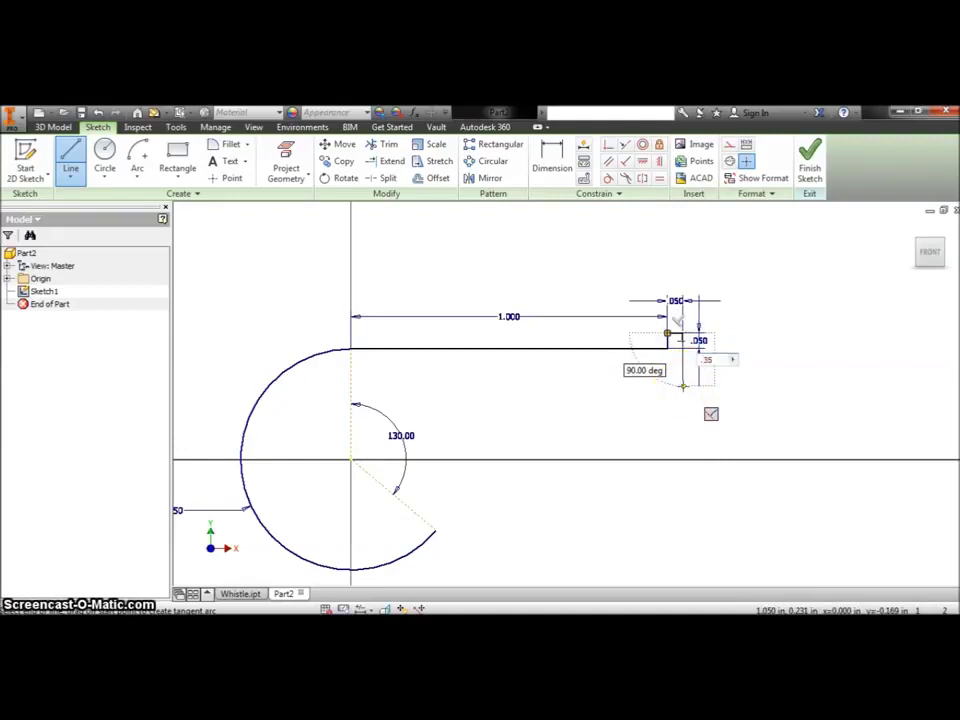
left_click(666, 405)
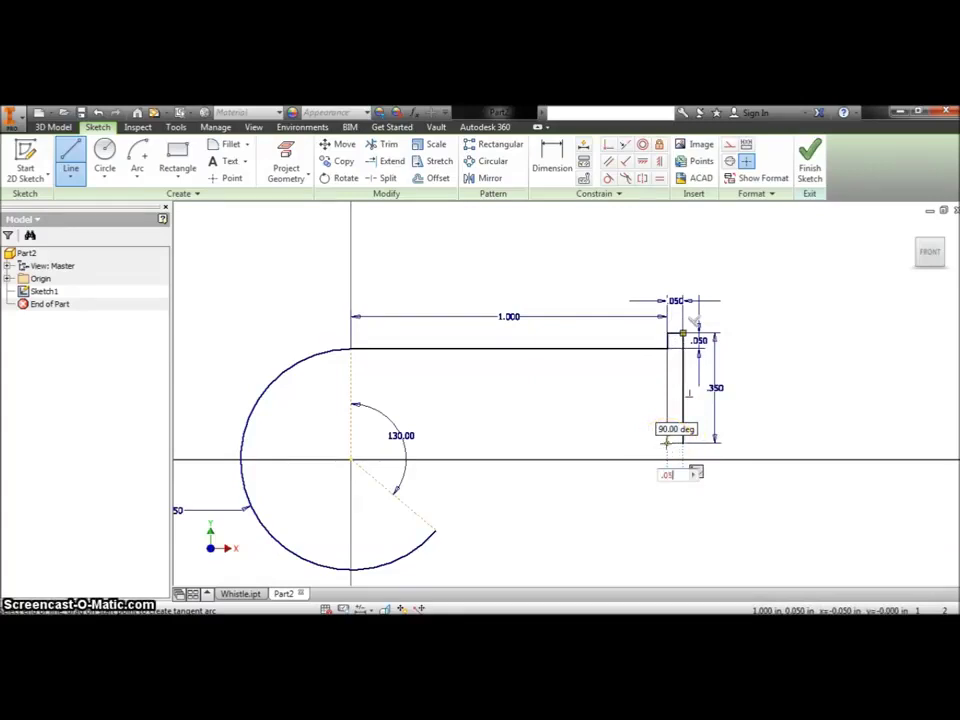
left_click(666, 441)
type(".050")
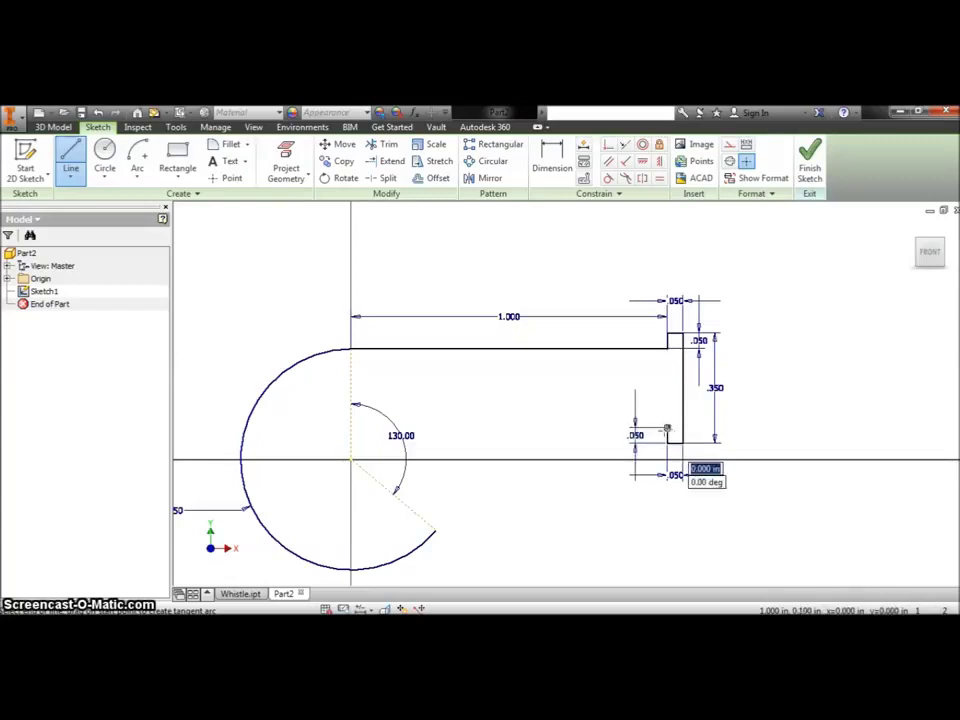
left_click(655, 434)
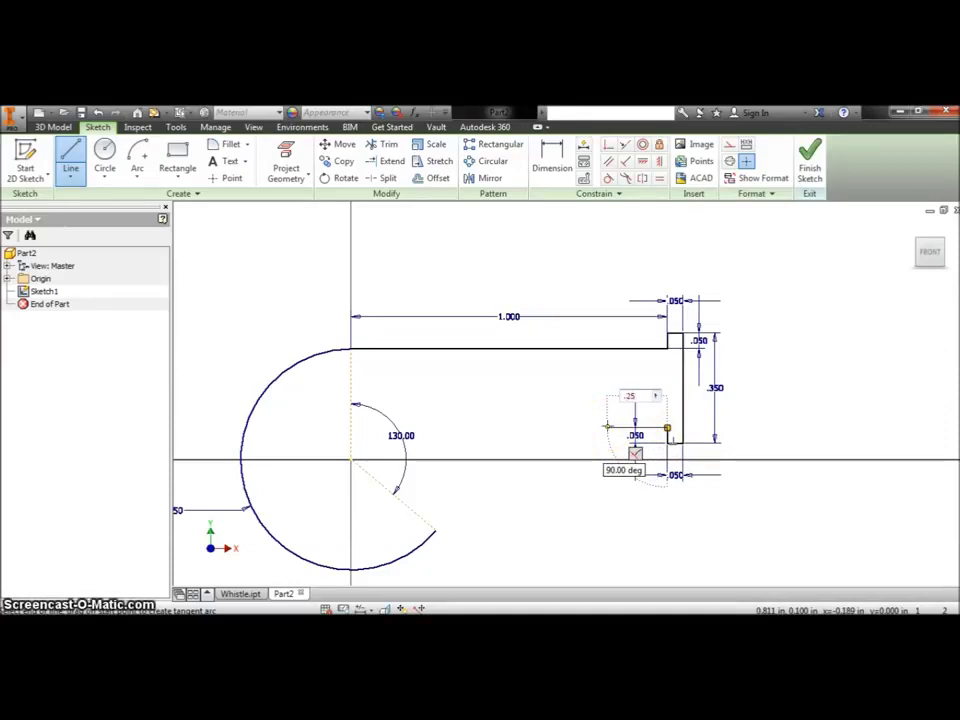
left_click(610, 444)
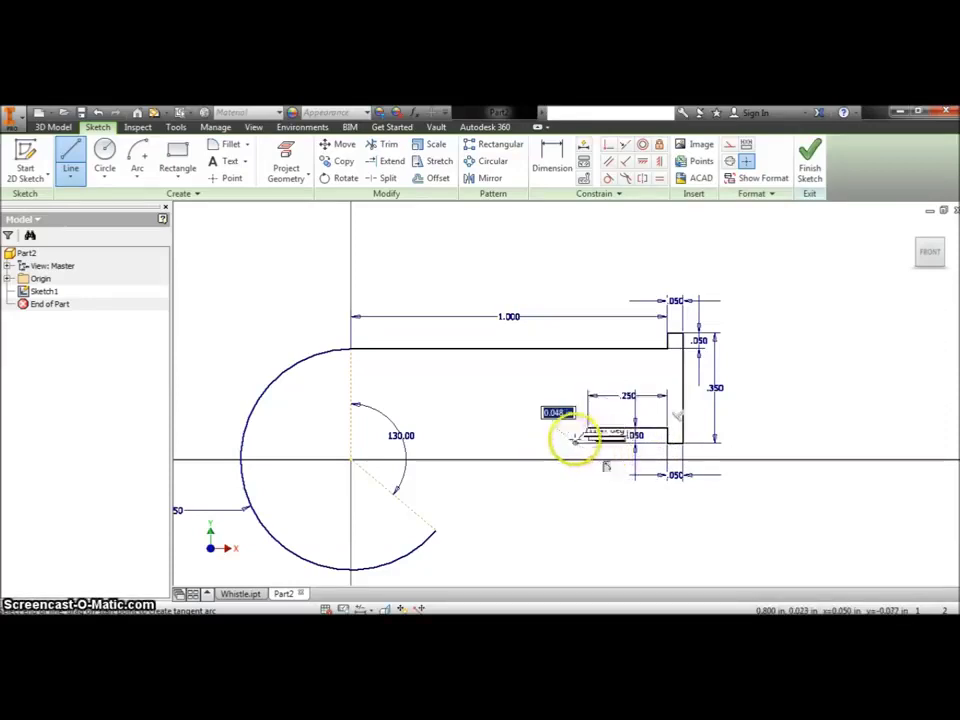
key("Escape")
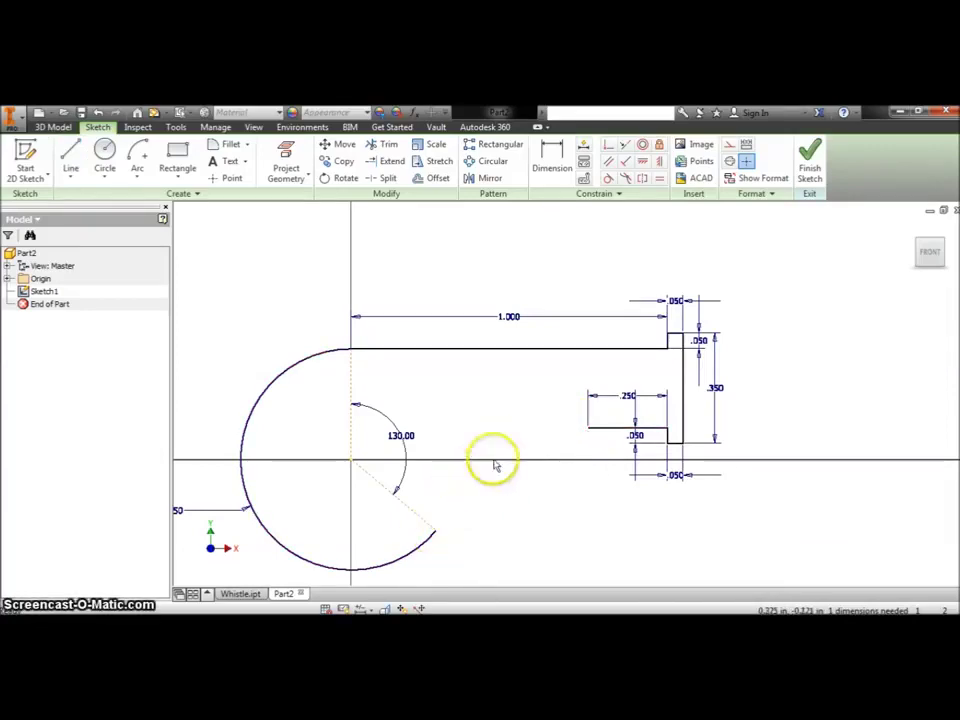
- Join the open arc's lower end to the .250 line's end with a tangent arc
left_click(146, 183)
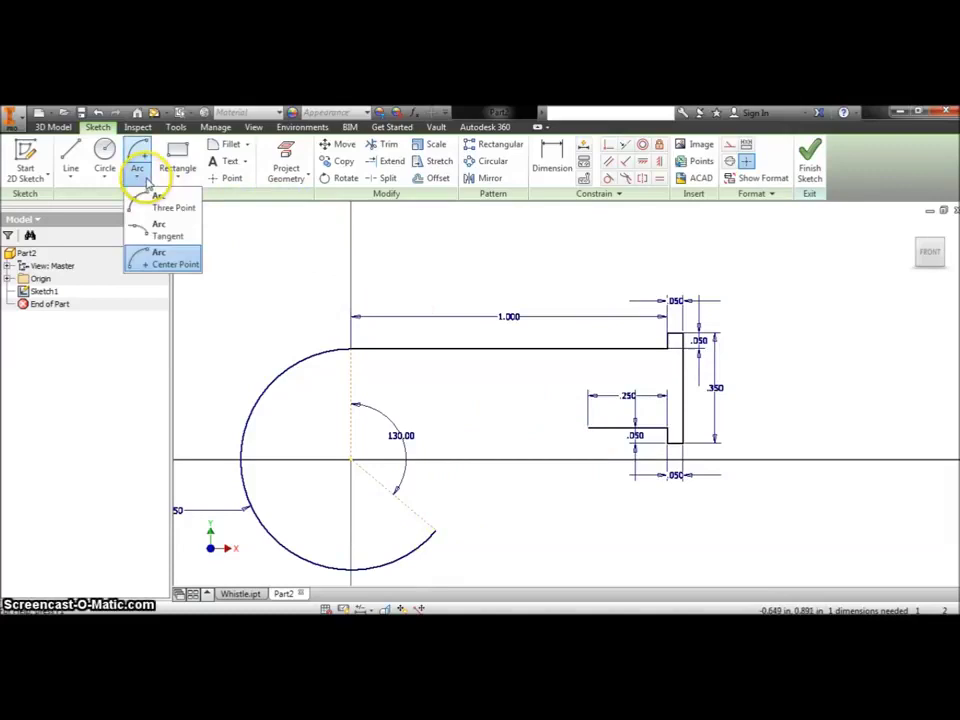
left_click(175, 233)
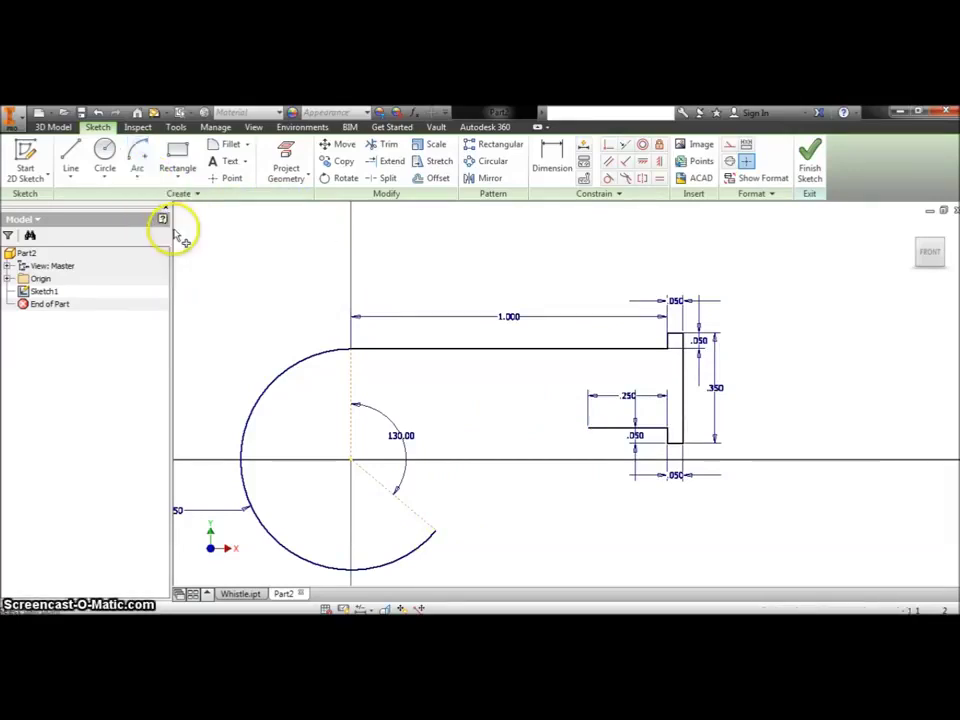
left_click(436, 531)
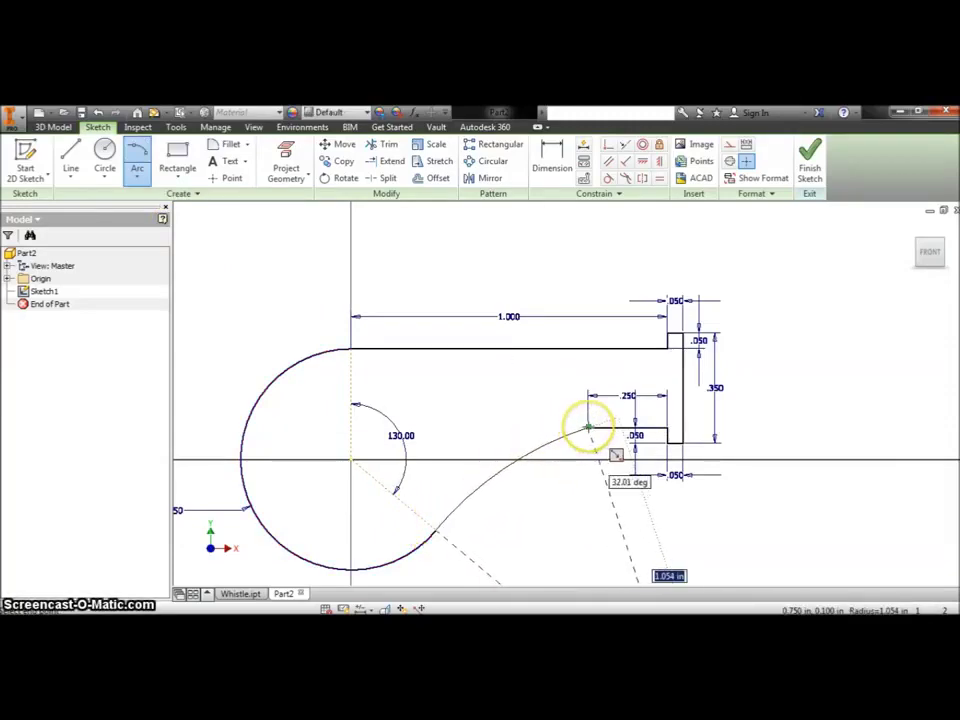
left_click(588, 428)
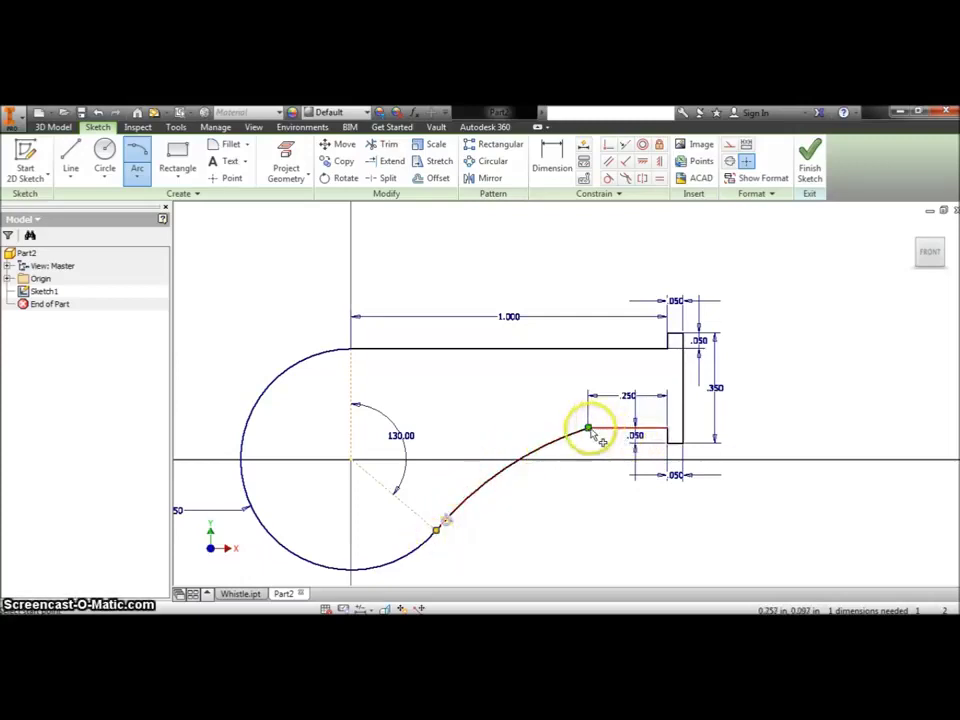
- Round the corner between the sloped and horizontal lines with a 0.125 in fillet, then finish the sketch
scroll(591, 432, "up", 2)
scroll(588, 425, "up", 2)
scroll(585, 415, "up", 1)
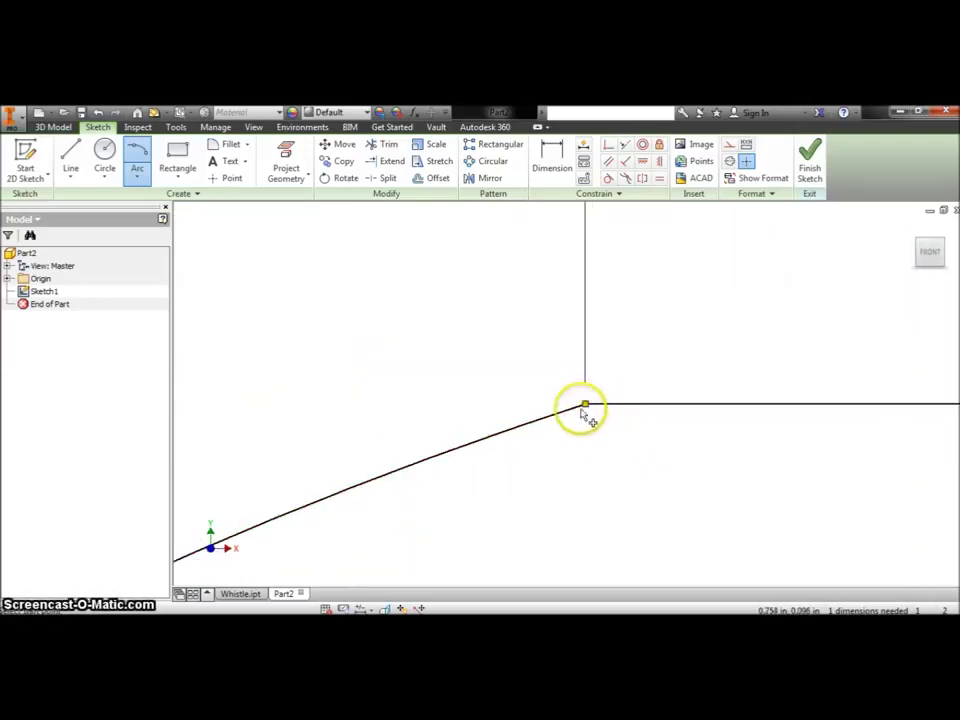
left_click(229, 147)
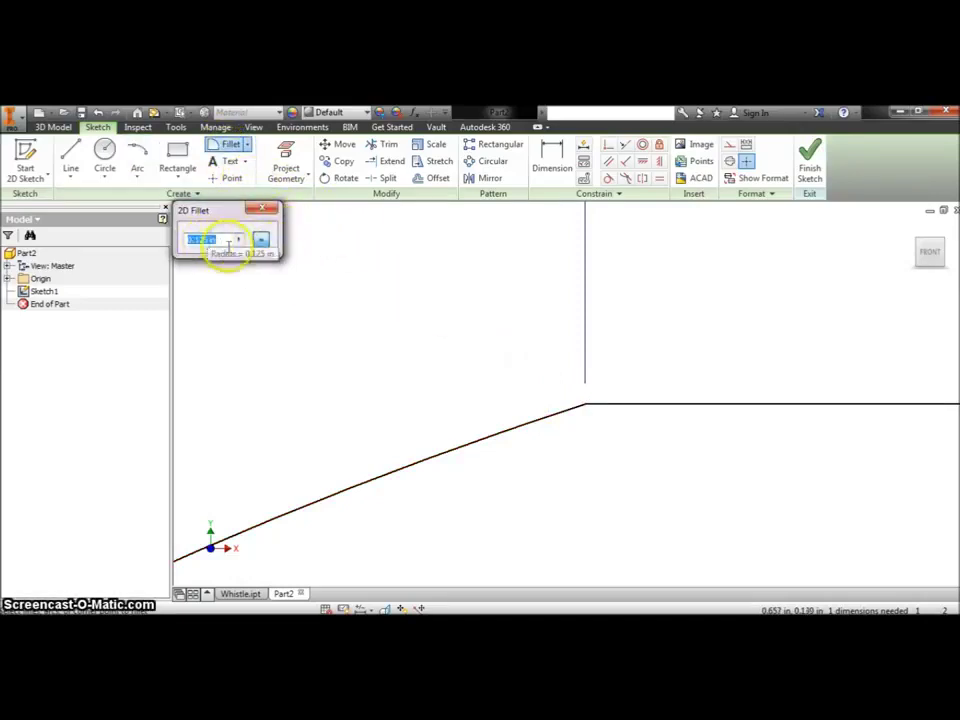
left_click(608, 408)
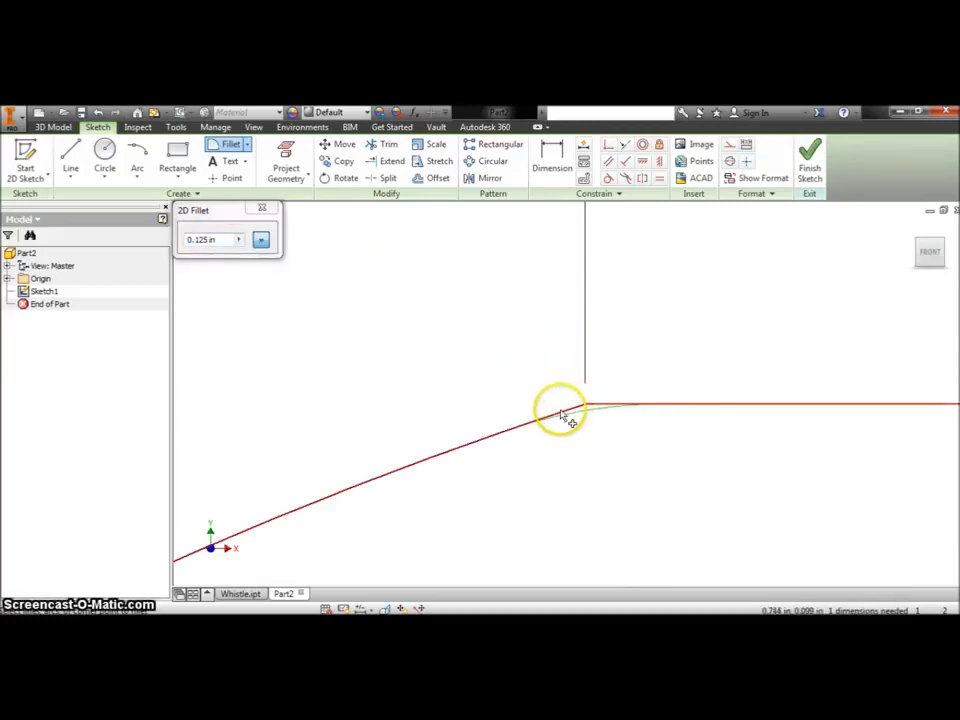
left_click(562, 415)
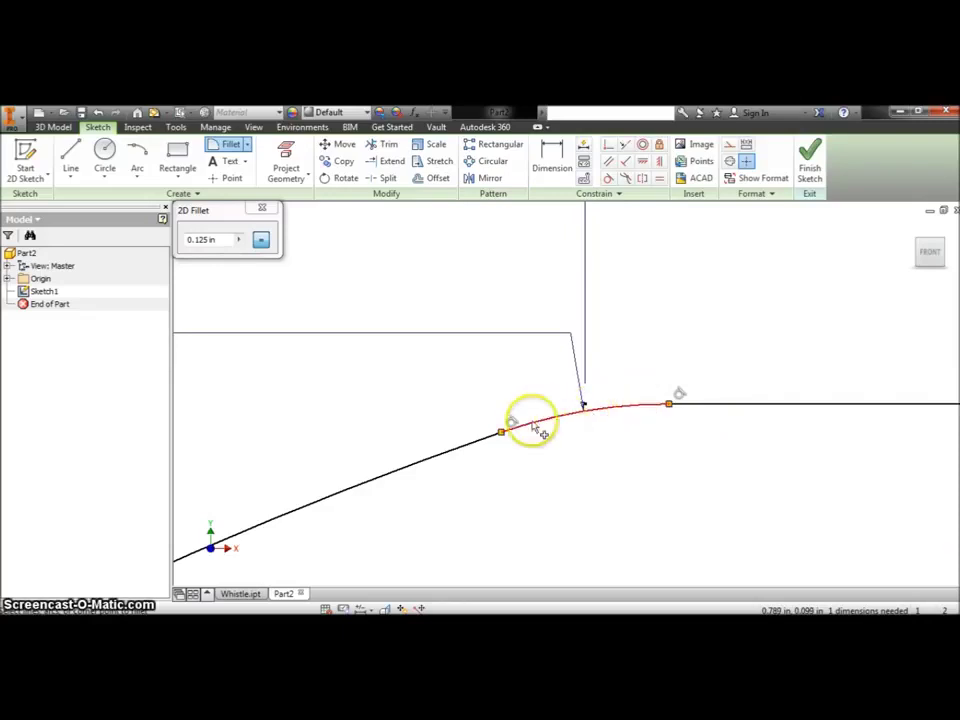
left_click(267, 216)
scroll(604, 348, "up", 1)
scroll(602, 347, "up", 1)
scroll(600, 345, "up", 1)
scroll(596, 341, "up", 1)
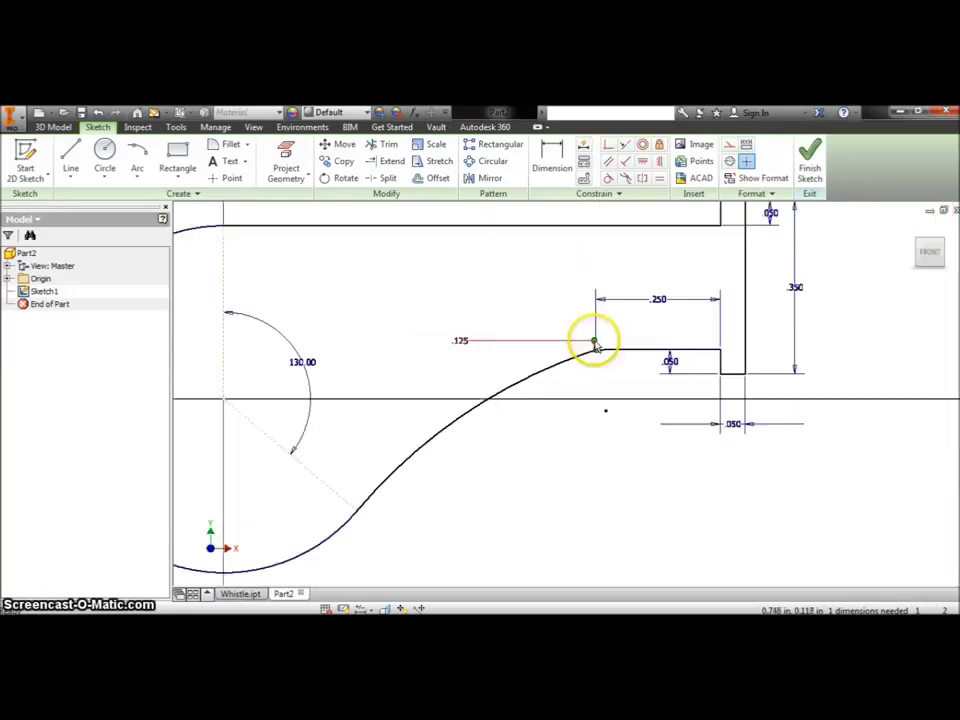
scroll(594, 343, "up", 2)
middle_click_drag(582, 333, 632, 366)
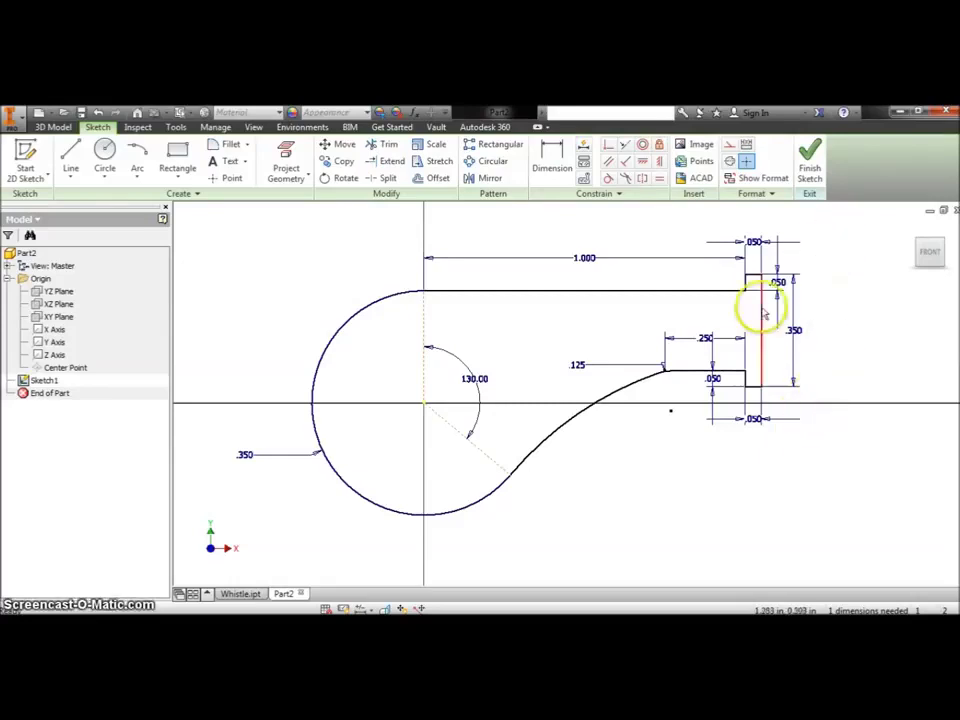
left_click(811, 160)
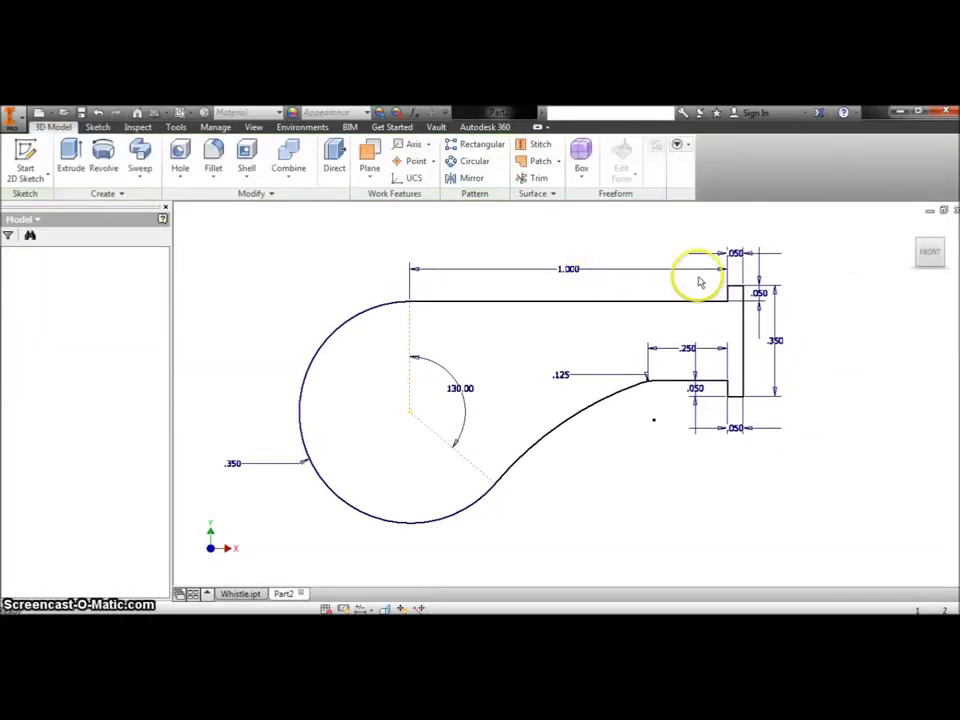
- Extrude the closed profile symmetrically by .75 into the solid whistle body, Extrusion3
left_click(930, 250)
key("F6")
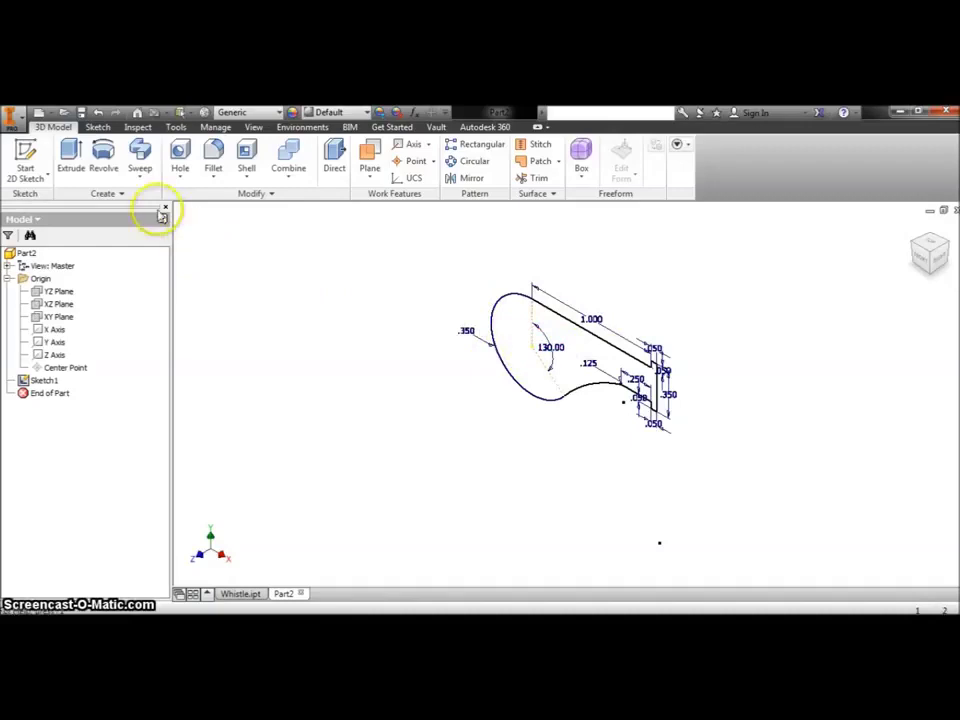
left_click(71, 155)
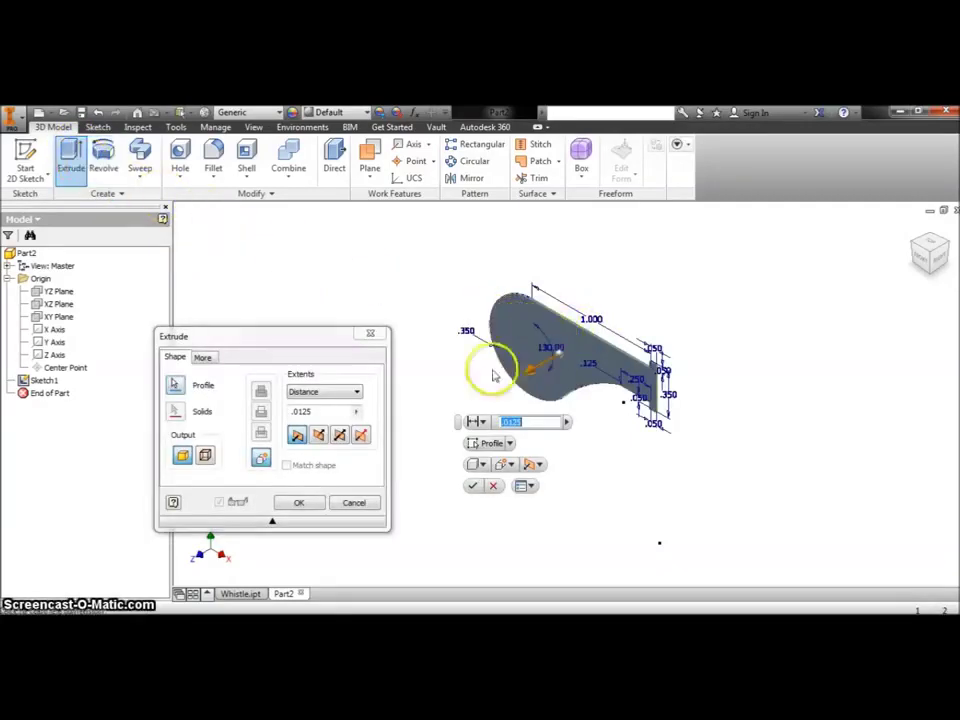
left_click(341, 437)
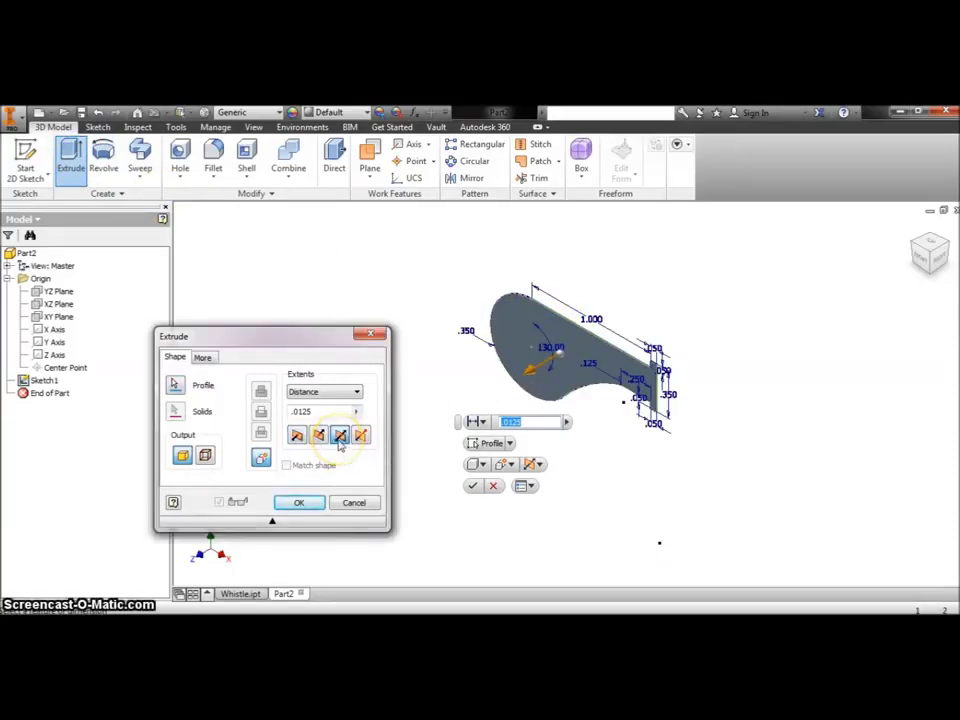
left_click_drag(297, 412, 287, 411)
type(".75")
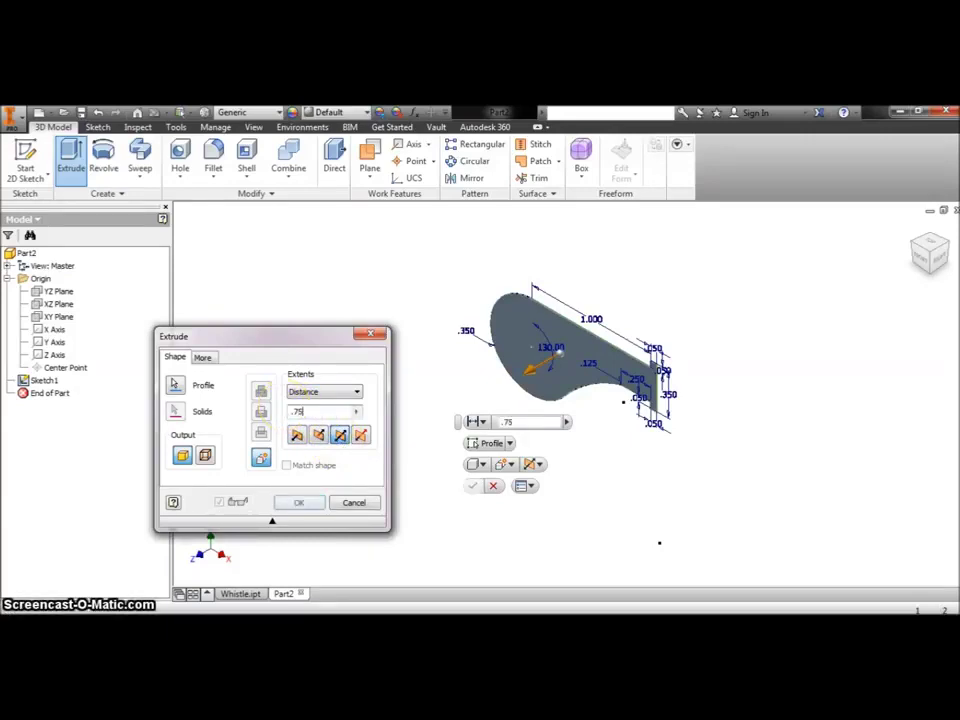
left_click(307, 503)
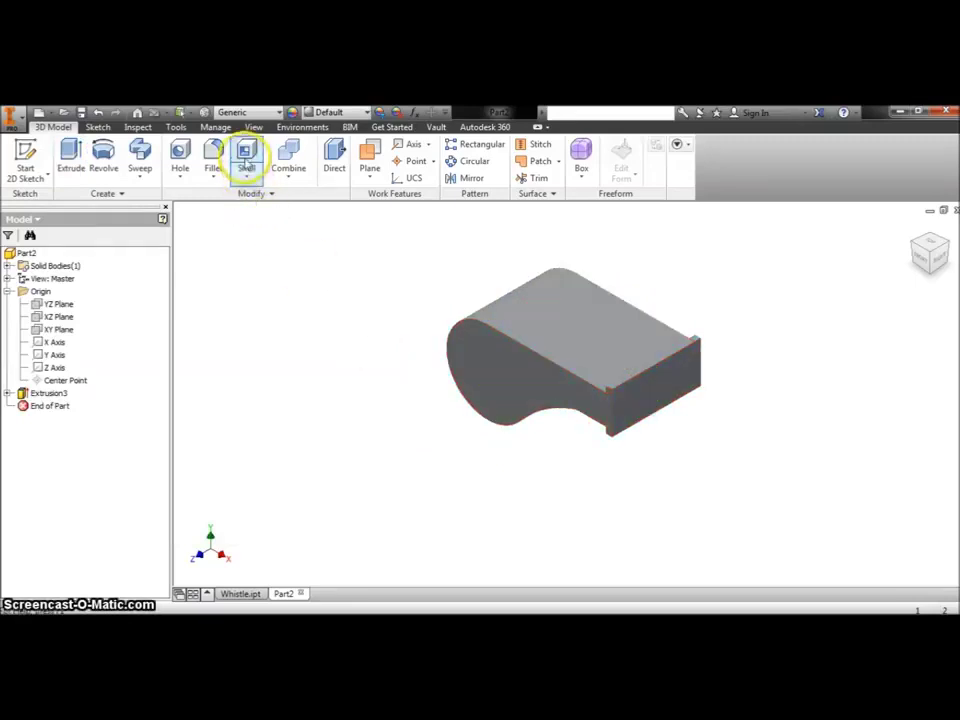
- Shell the body with .05 walls, removing the mouthpiece end face to leave it open
left_click(247, 155)
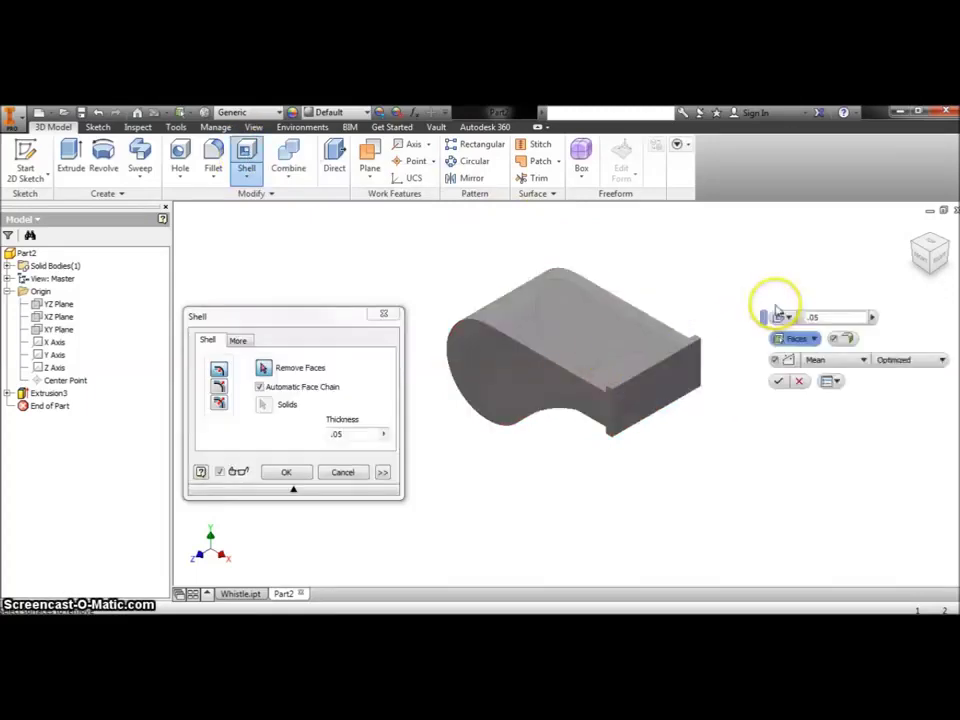
left_click(658, 400)
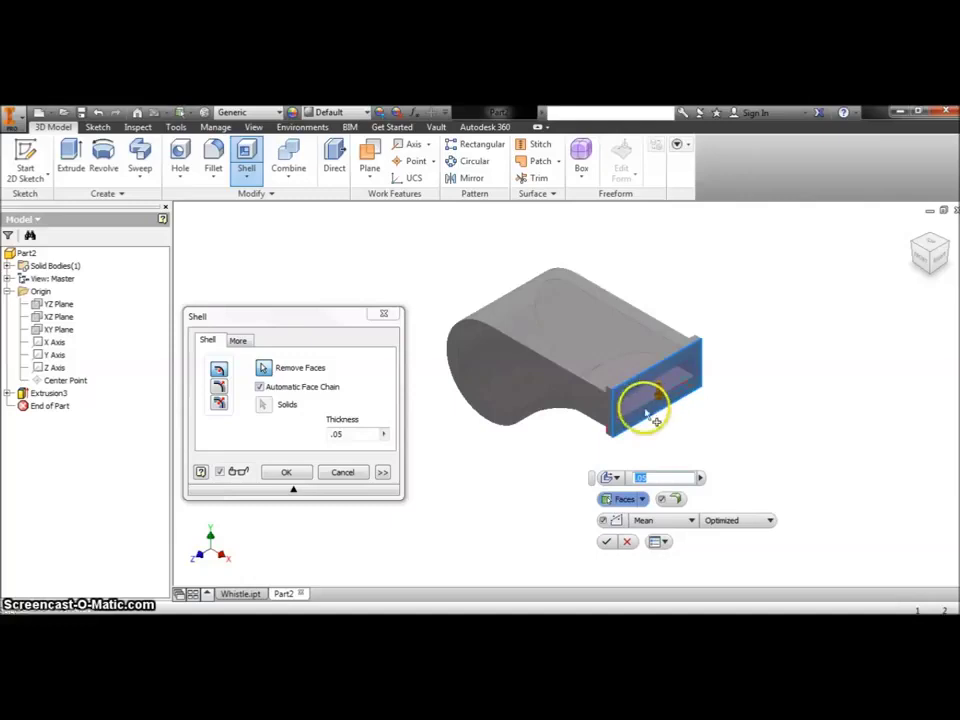
double_click(338, 435)
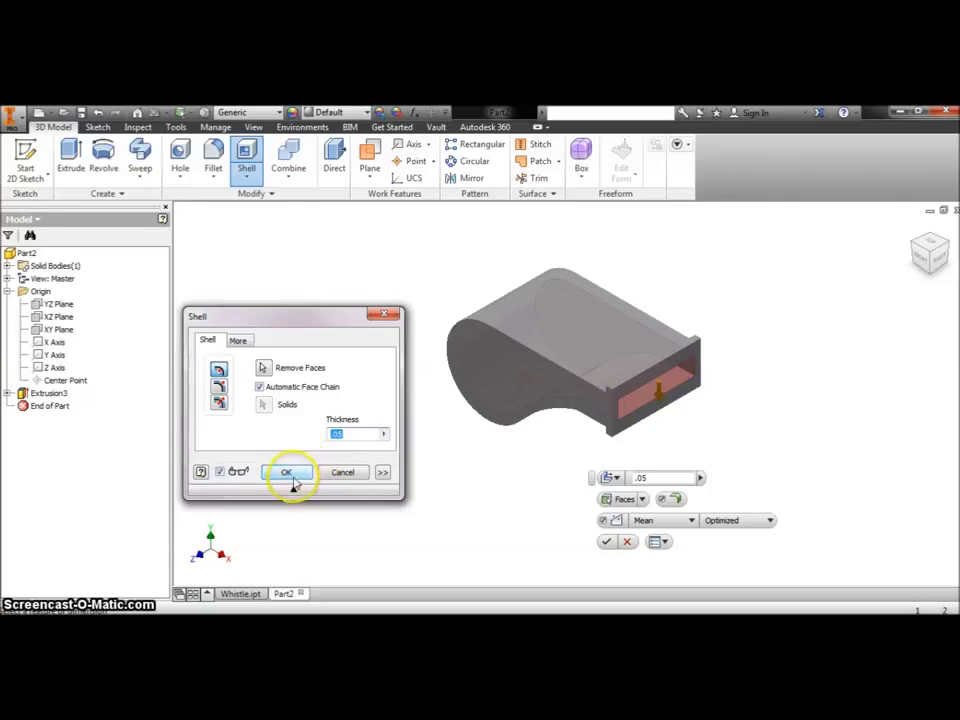
left_click(288, 473)
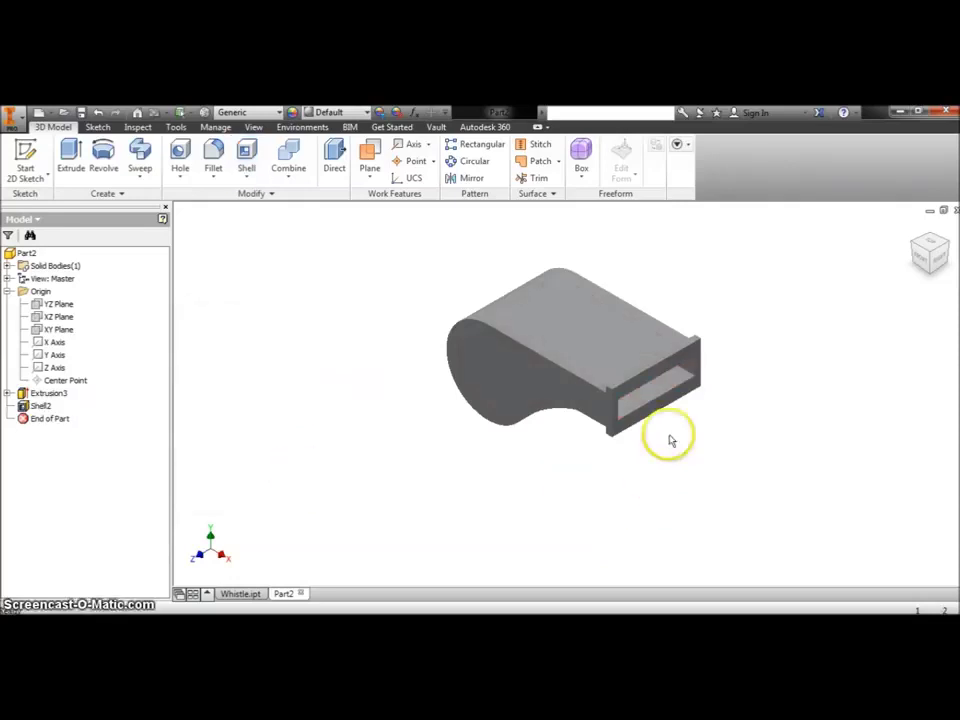
left_click(37, 406)
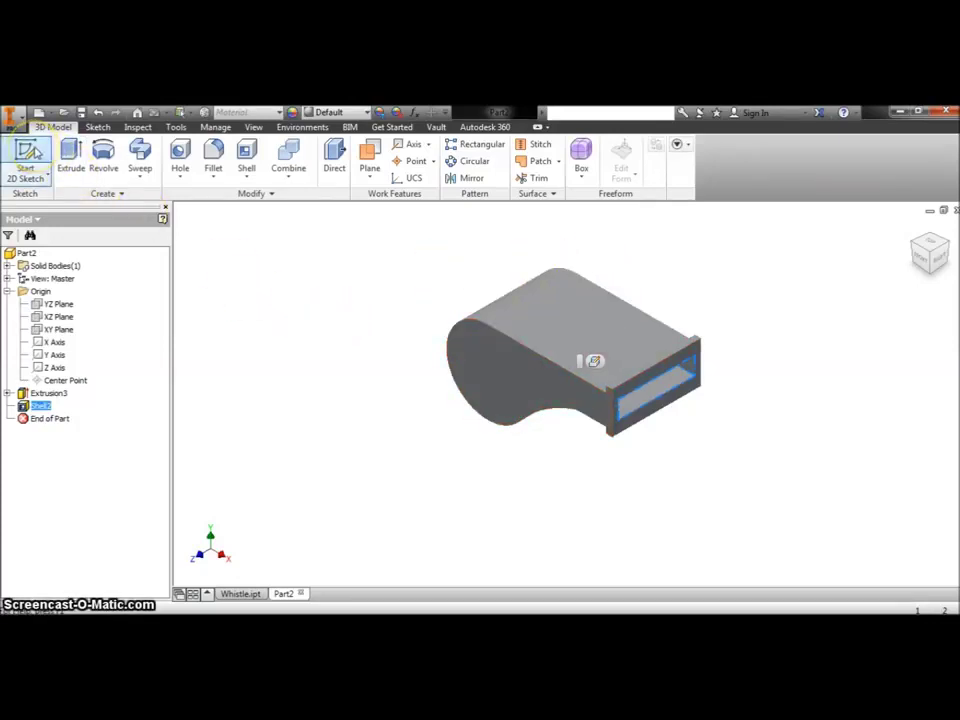
- On the whistle's round side face, sketch a .500-diameter circle at the origin and finish Sketch3
left_click(28, 158)
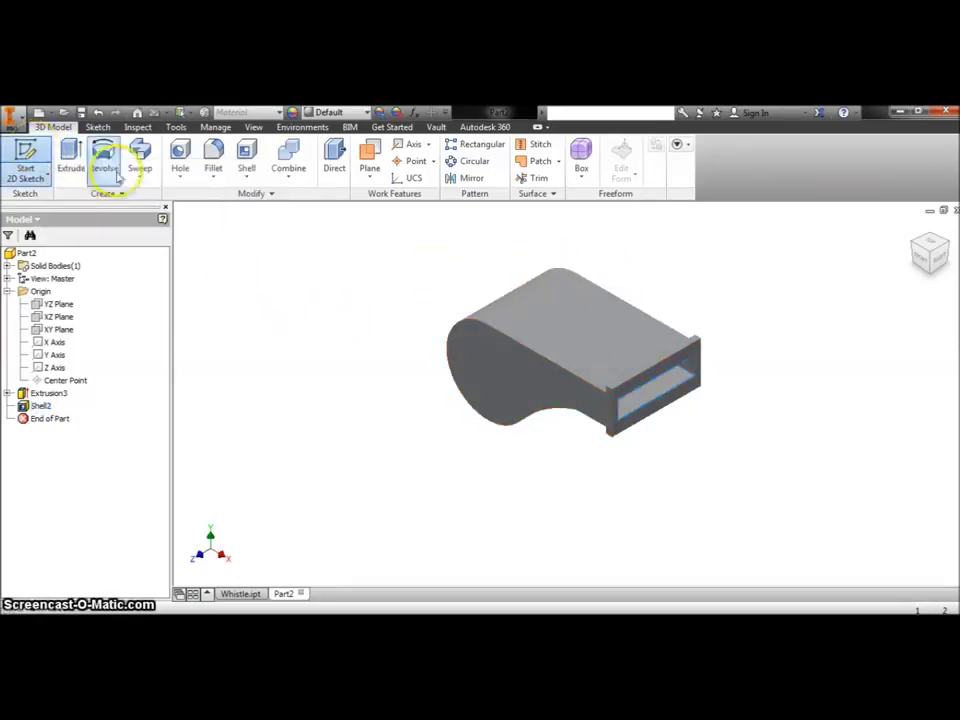
left_click(493, 385)
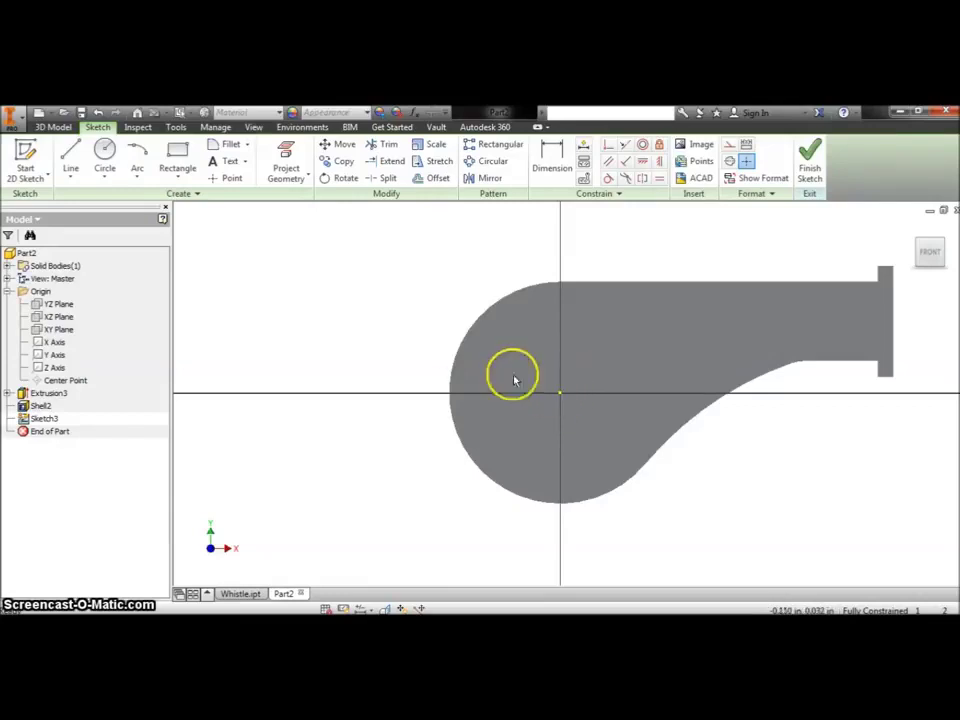
left_click(106, 158)
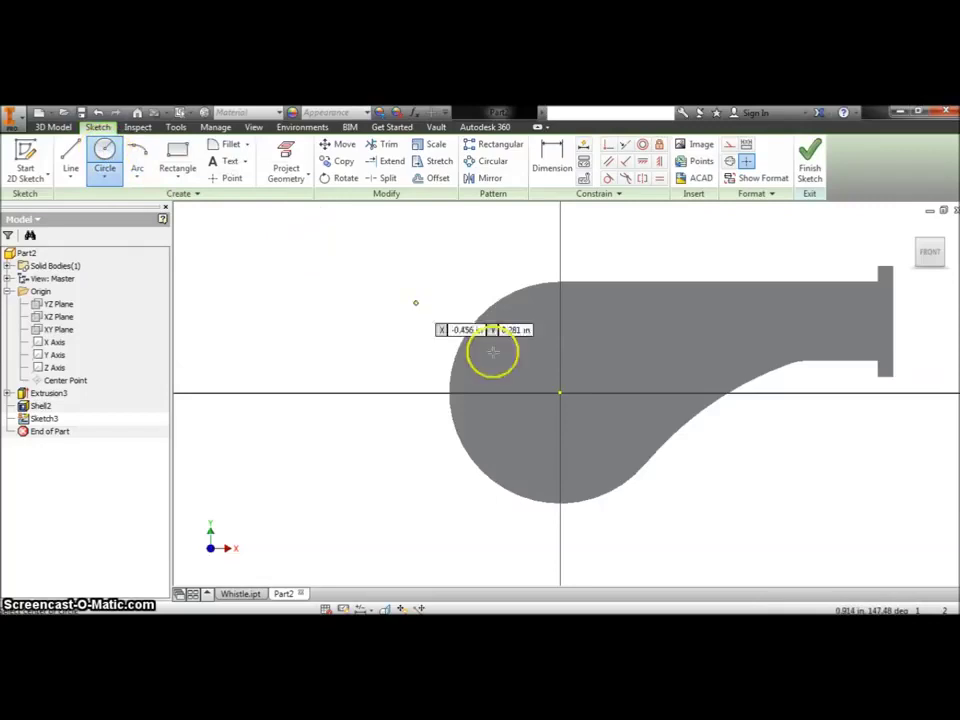
left_click(561, 392)
type(".5")
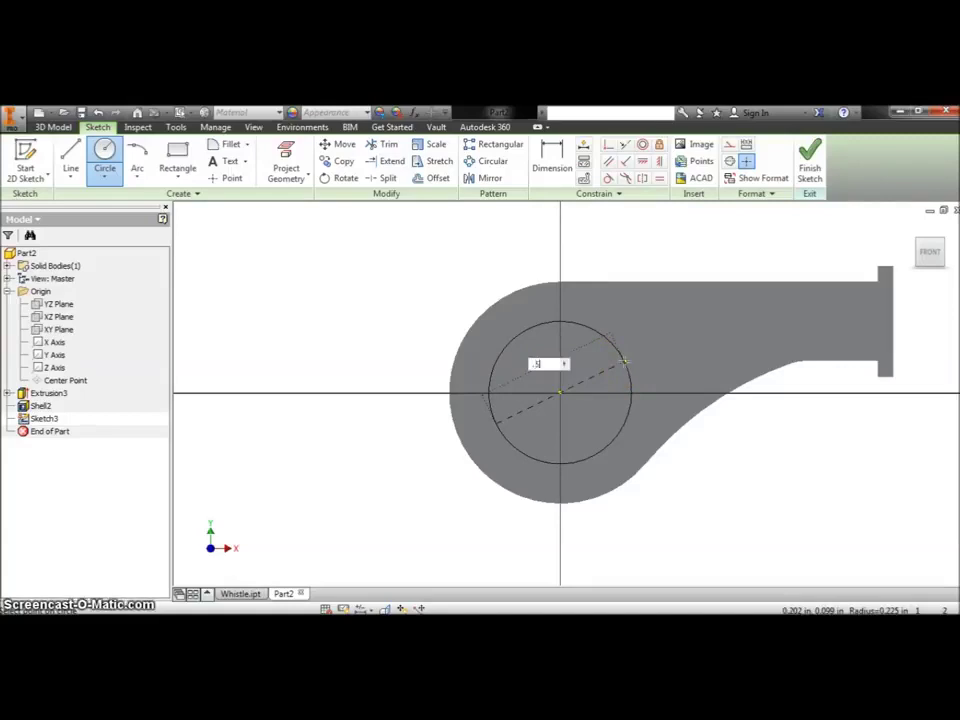
key("Return")
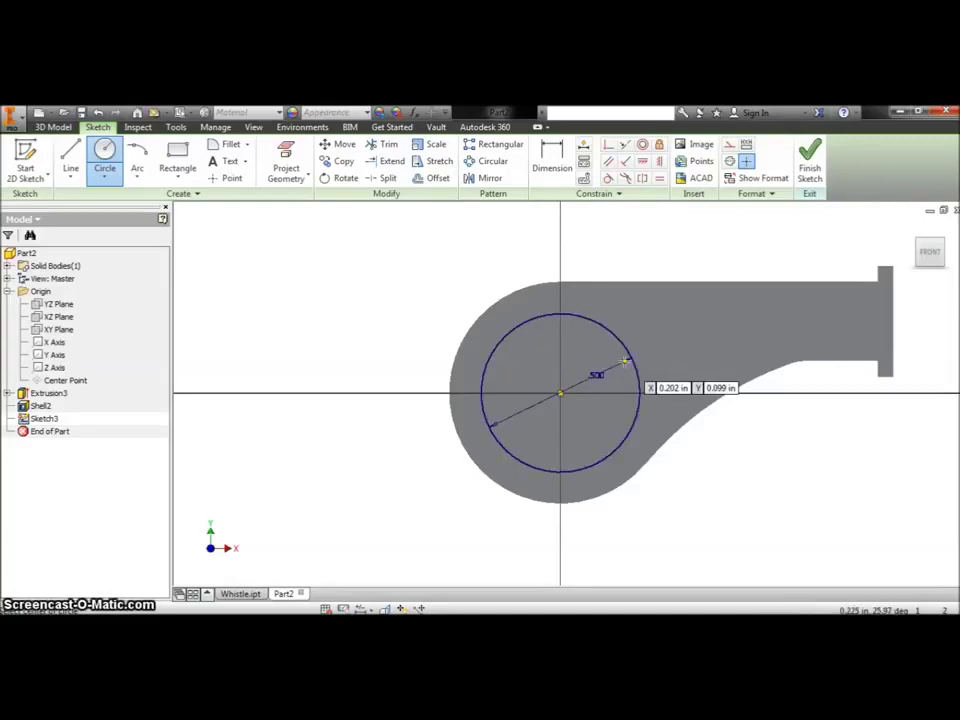
left_click(820, 178)
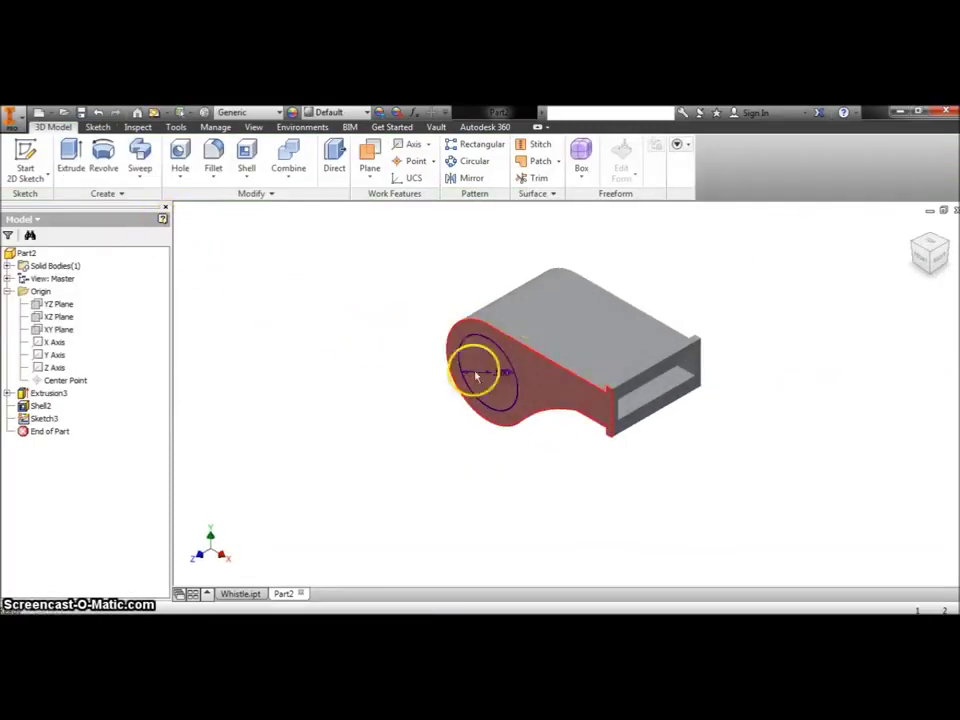
- Cut the .500 circle .0125 into the body as Extrusion4, a shallow circular recess
left_click(74, 165)
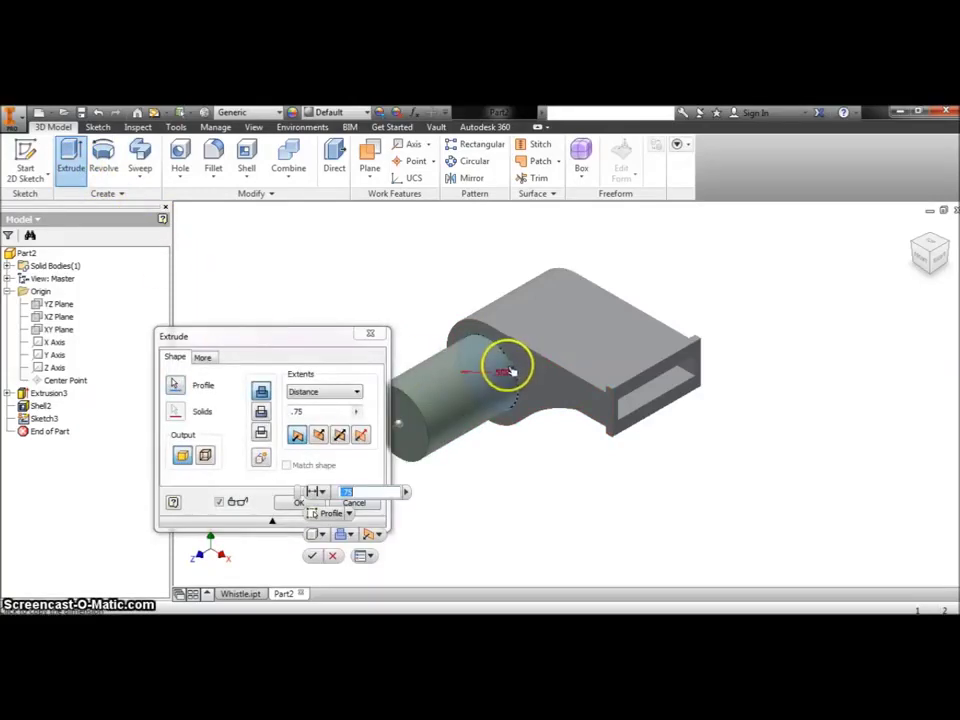
left_click(484, 390)
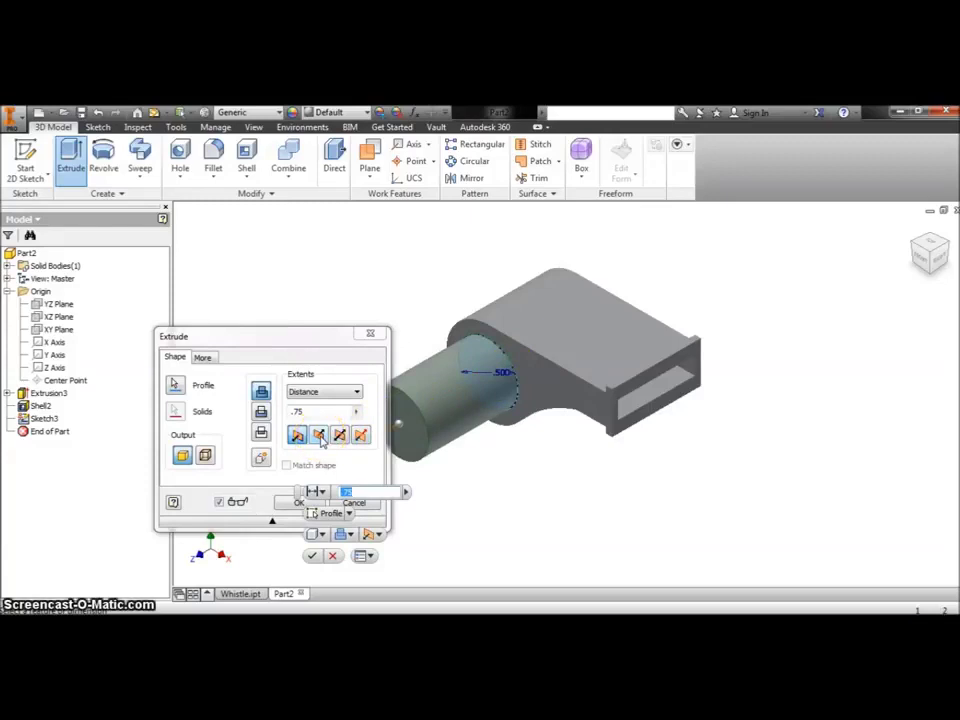
left_click(319, 435)
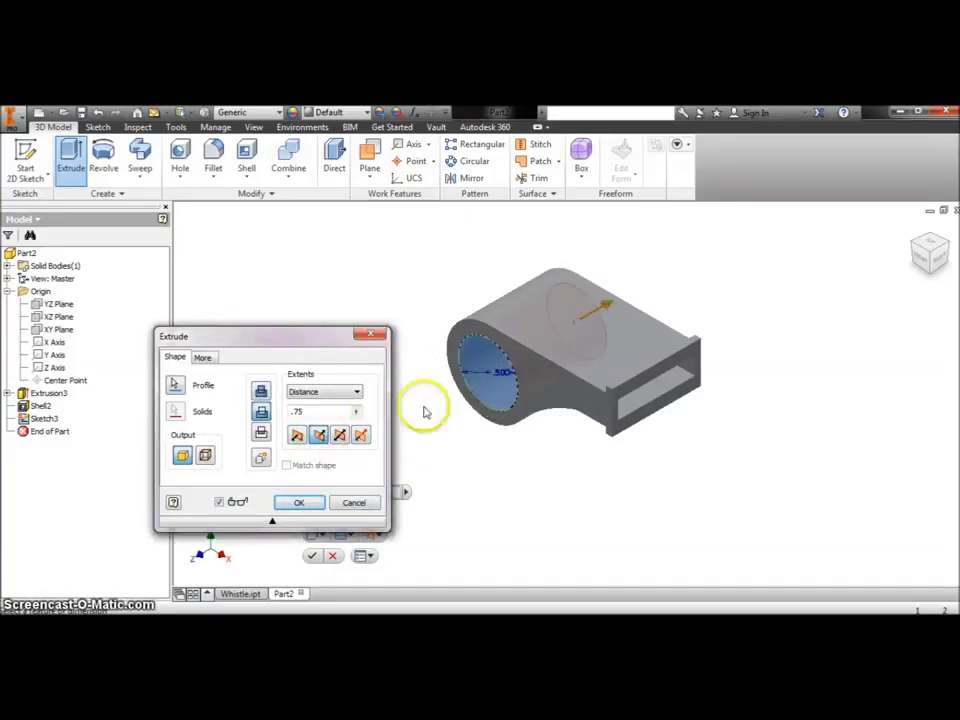
double_click(295, 413)
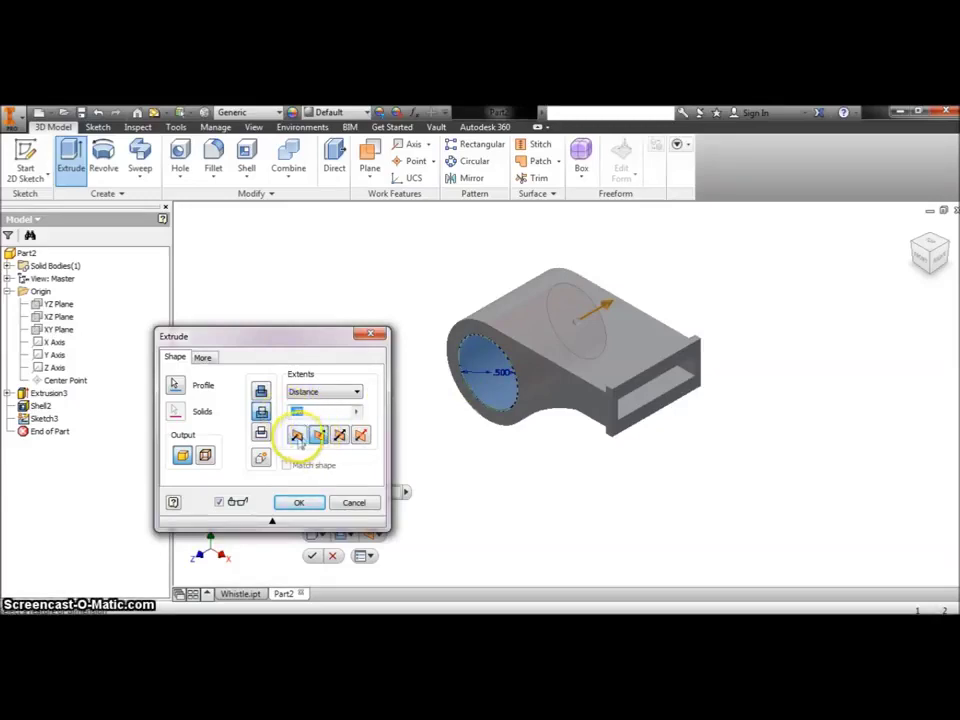
left_click(297, 436)
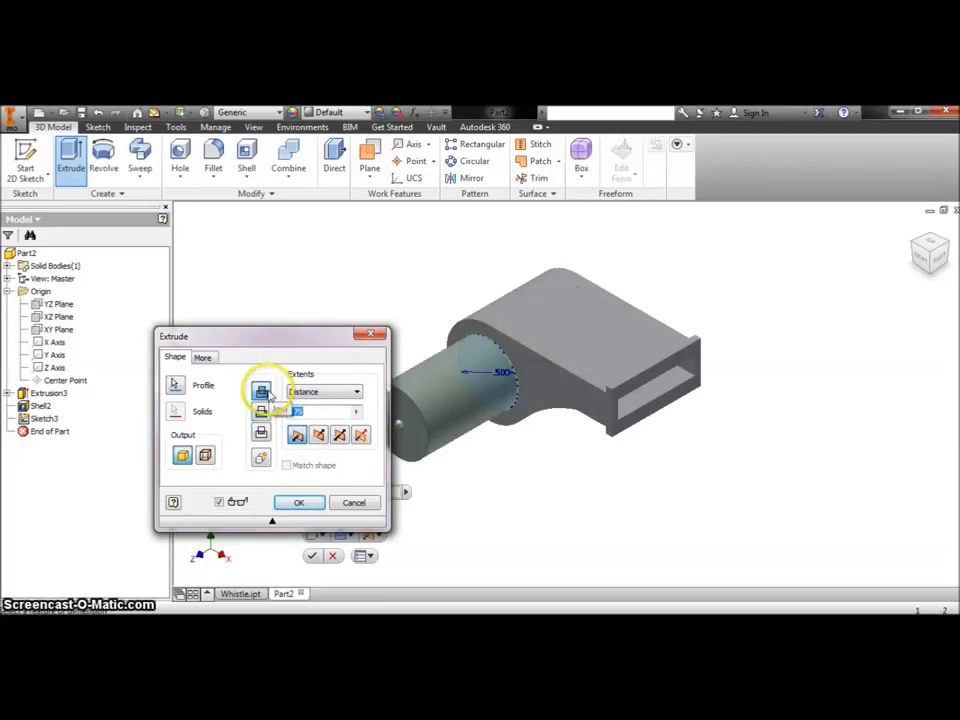
left_click(318, 436)
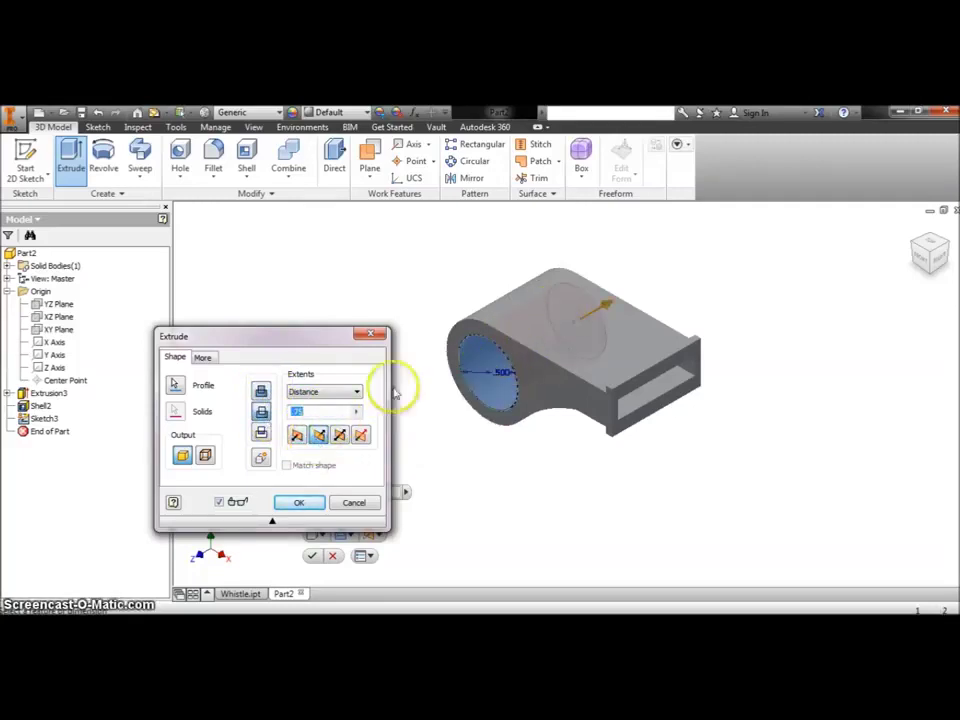
double_click(298, 414)
type(".0125")
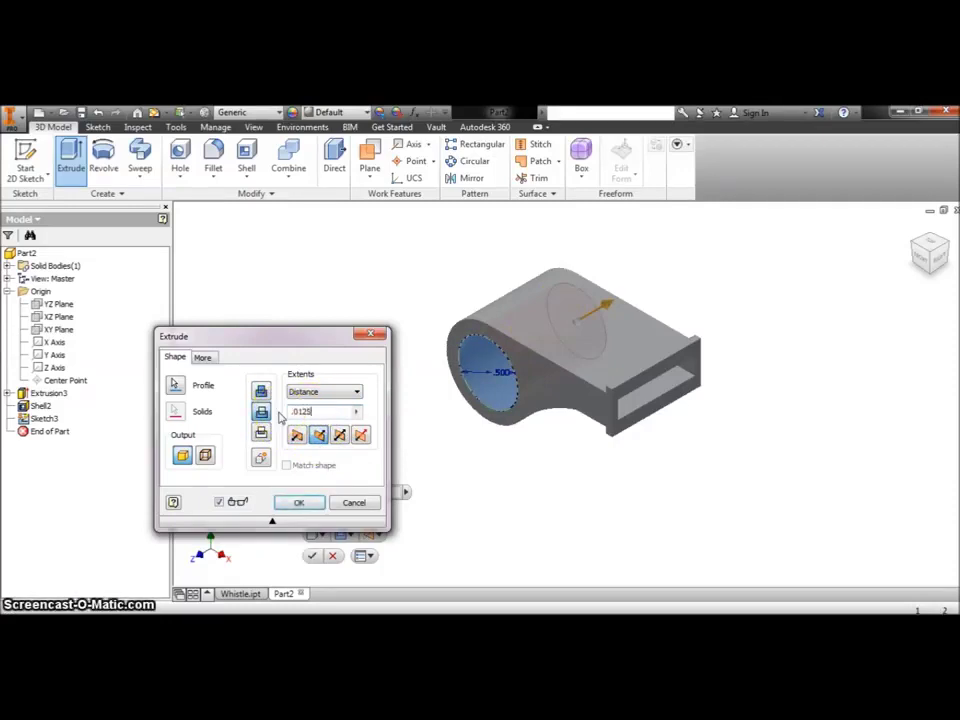
left_click(317, 503)
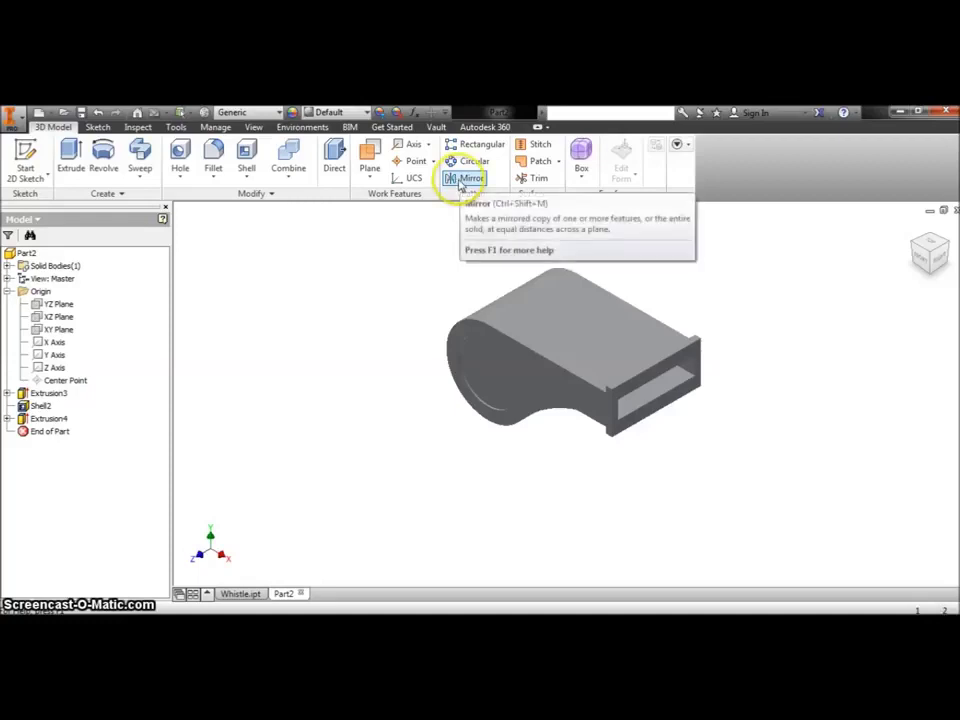
- Create Mirror2, copying the Extrusion4 recess across the origin XY Plane
left_click(460, 181)
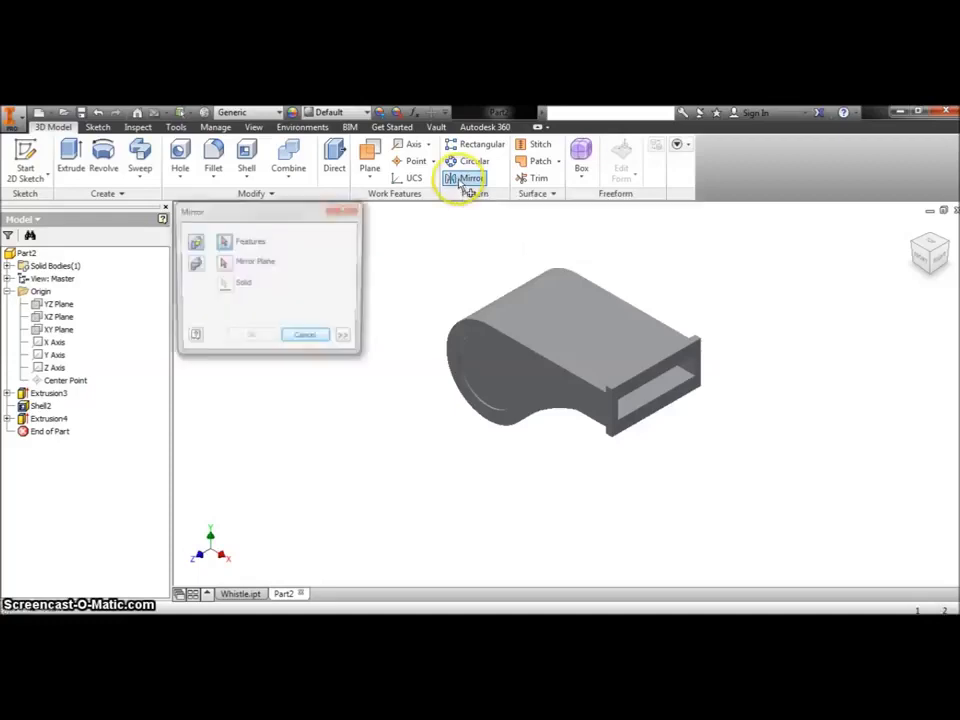
left_click(485, 365)
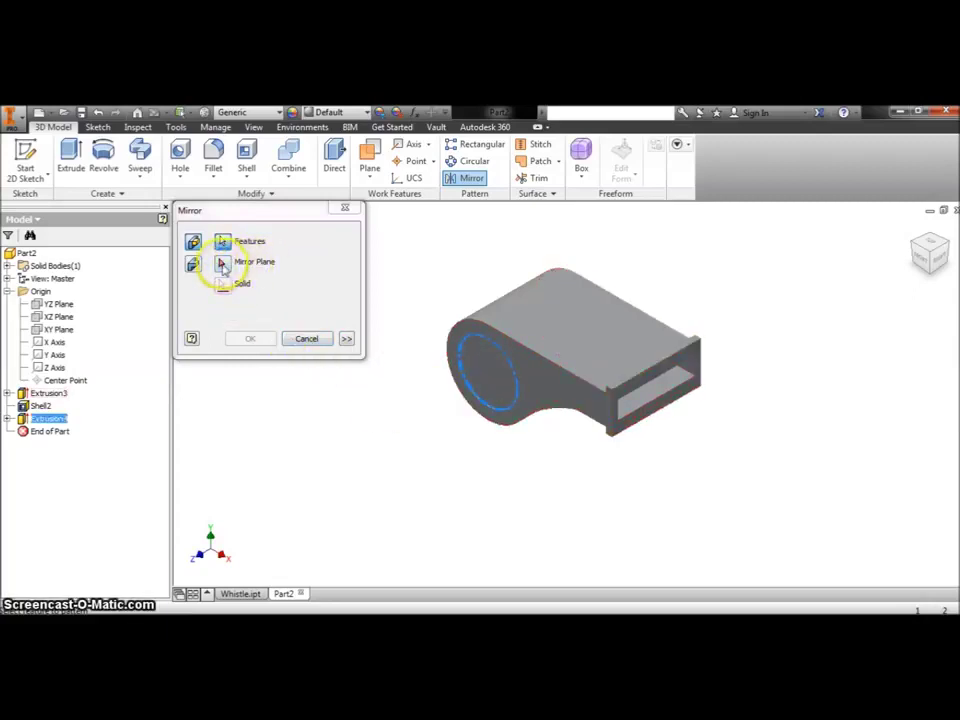
left_click(222, 264)
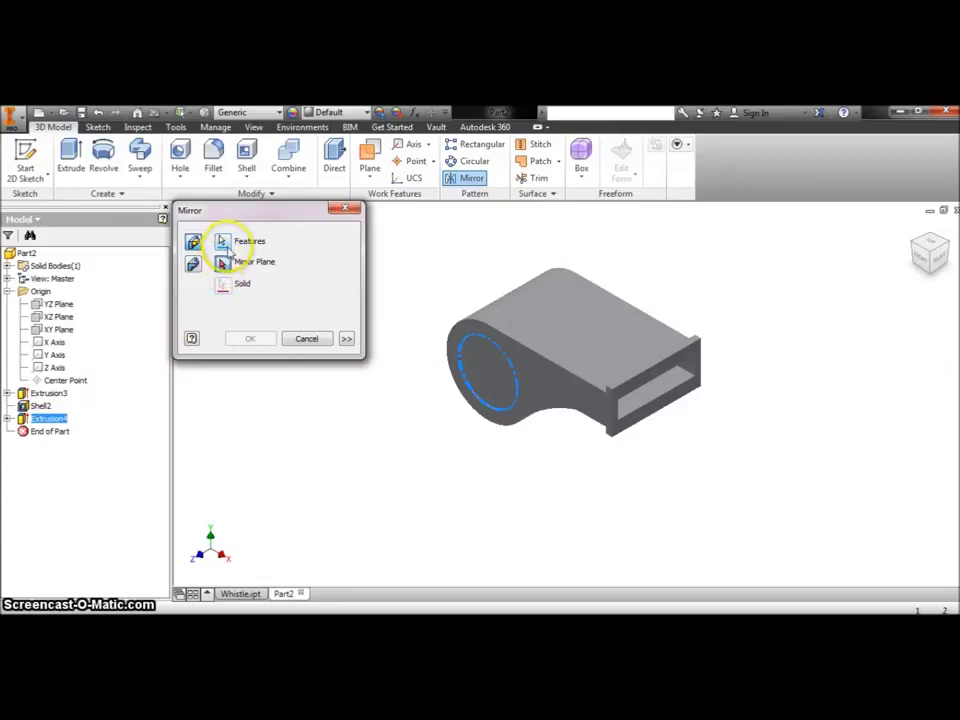
left_click(8, 292)
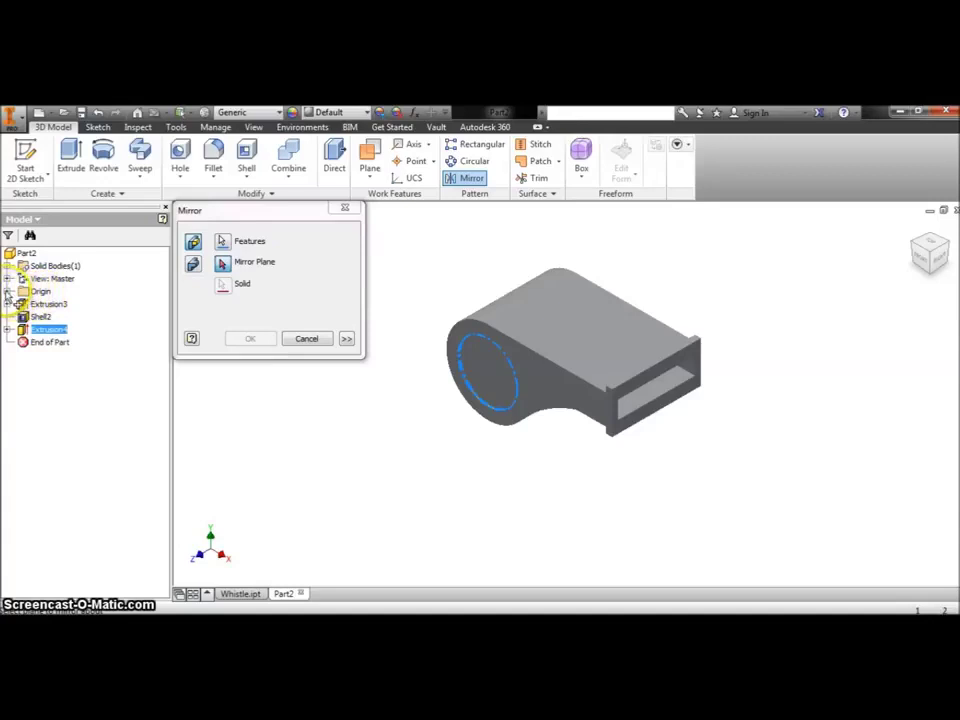
left_click(8, 291)
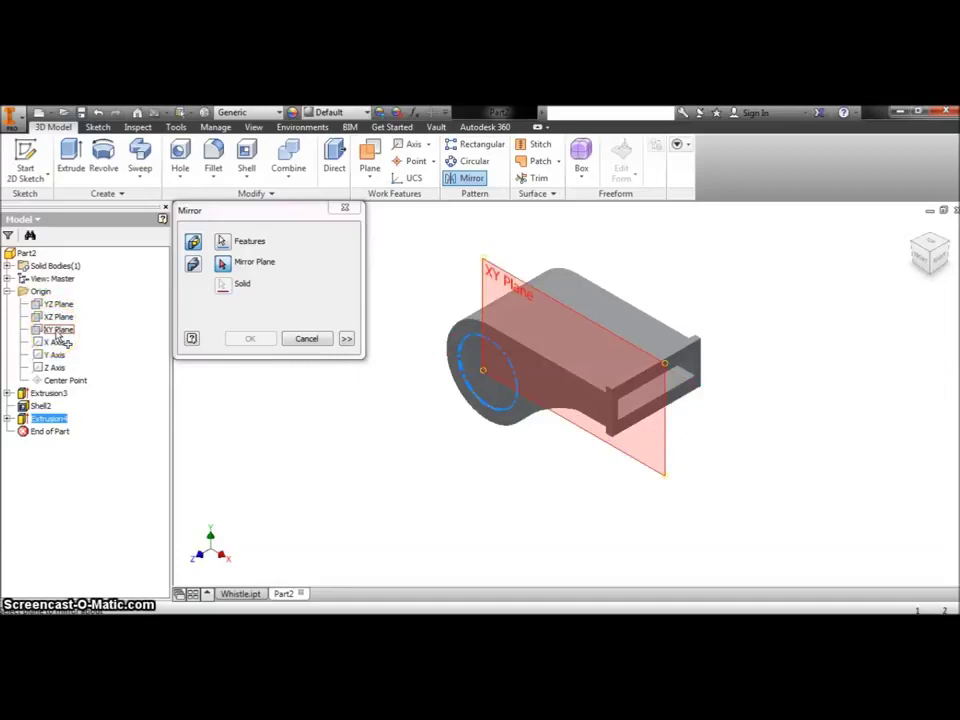
left_click(57, 332)
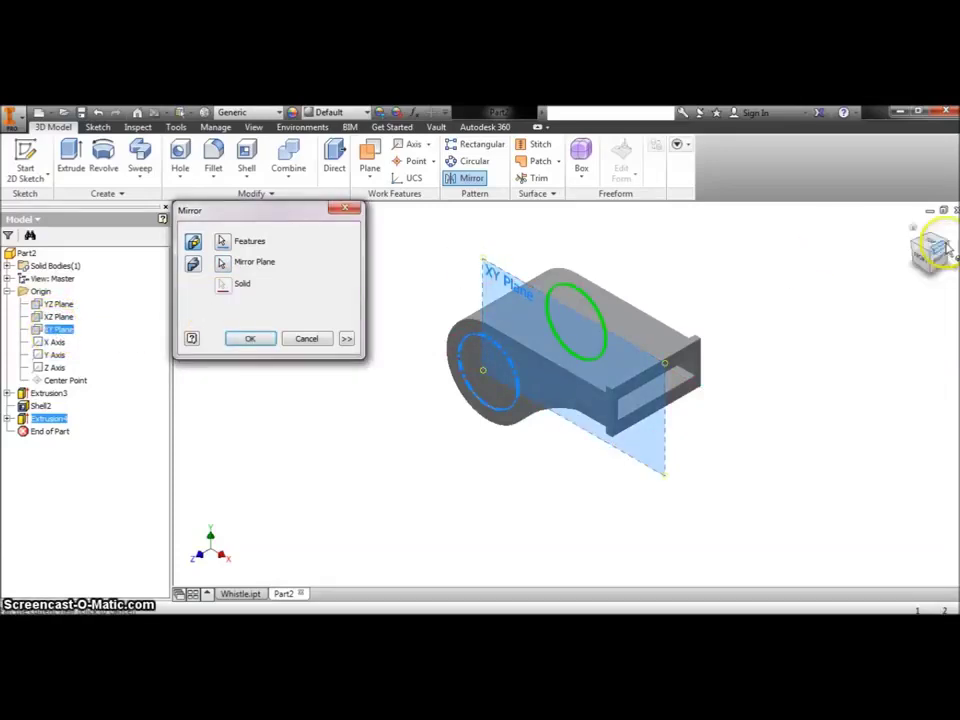
mouse_move(596, 317)
middle_mouse_down("shift")
mouse_move(497, 347)
mouse_move(549, 313)
middle_mouse_up("shift")
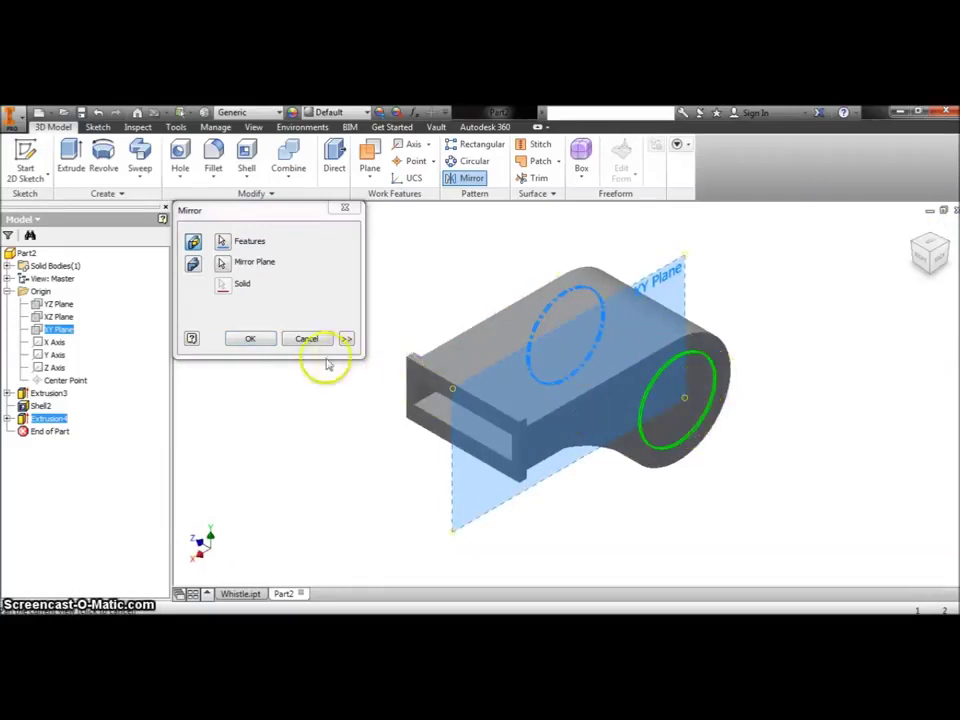
left_click(271, 341)
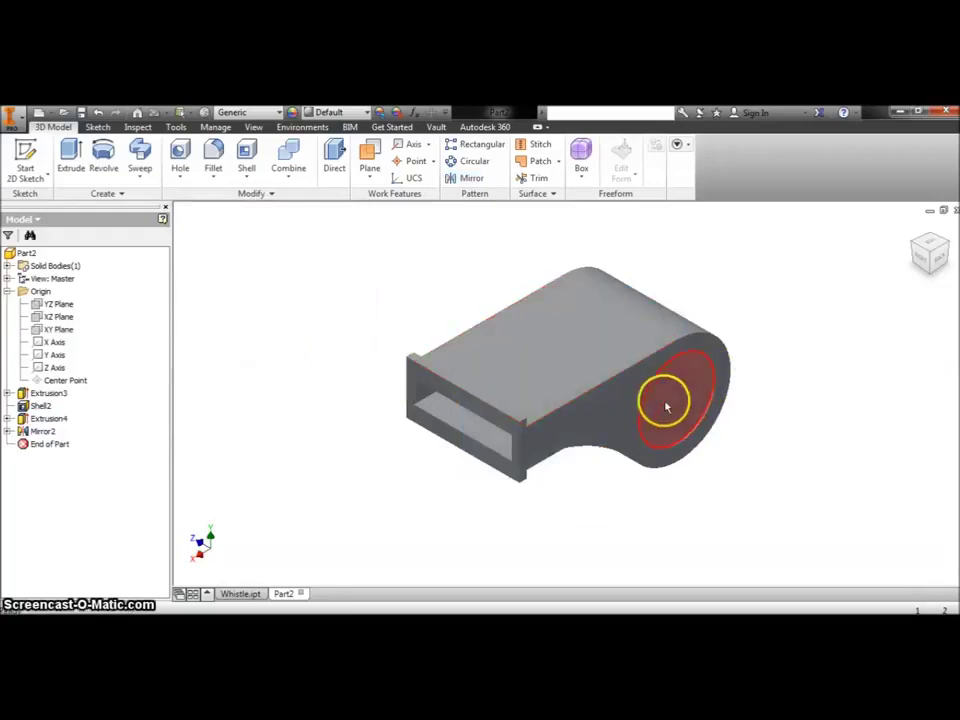
left_click(912, 245)
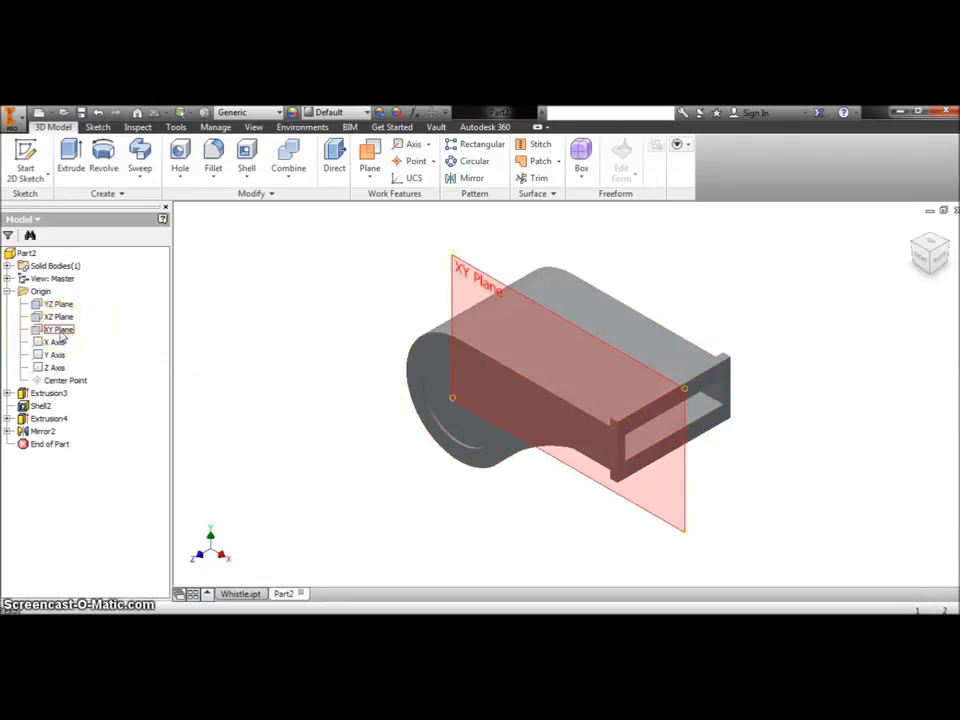
right_click(62, 337)
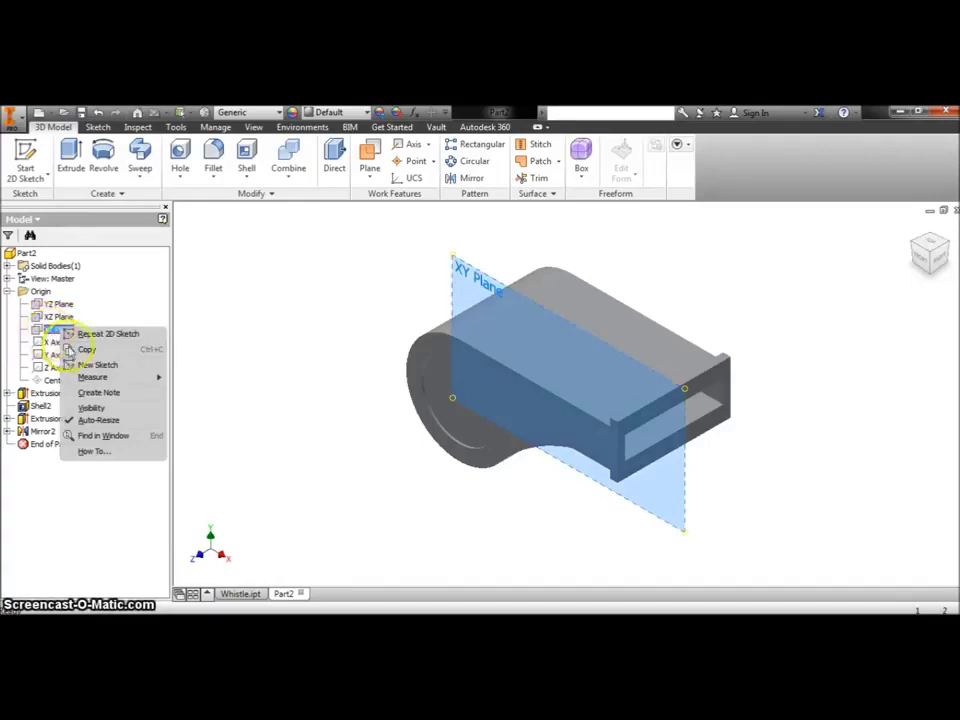
- Create Sketch4 on the XY Plane and slice the graphics to show the hollow .05-walled section
left_click(93, 366)
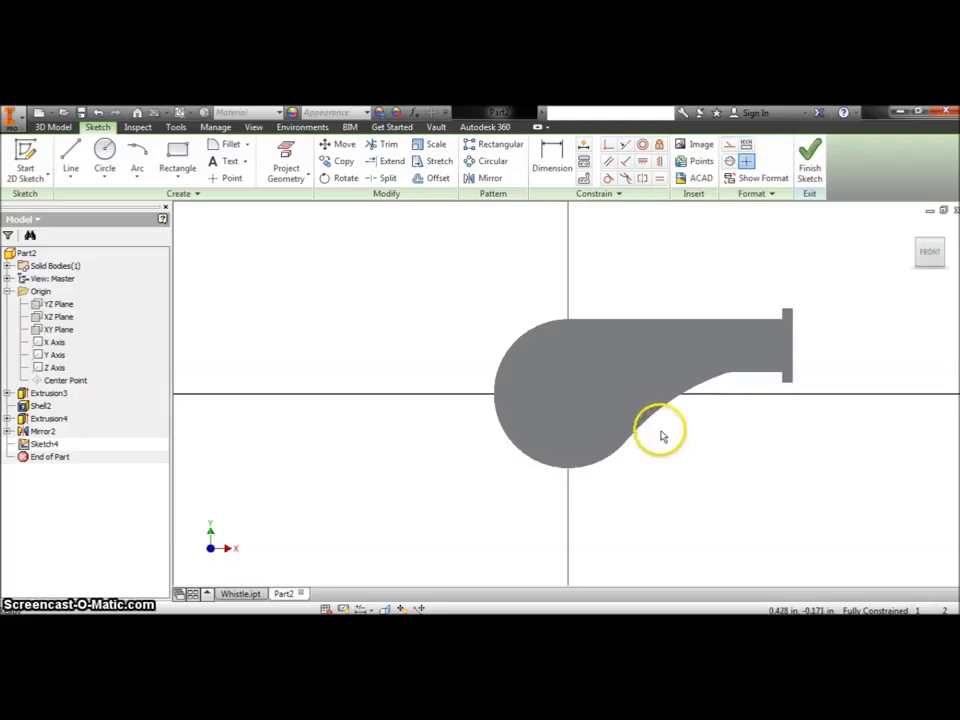
right_click(659, 430)
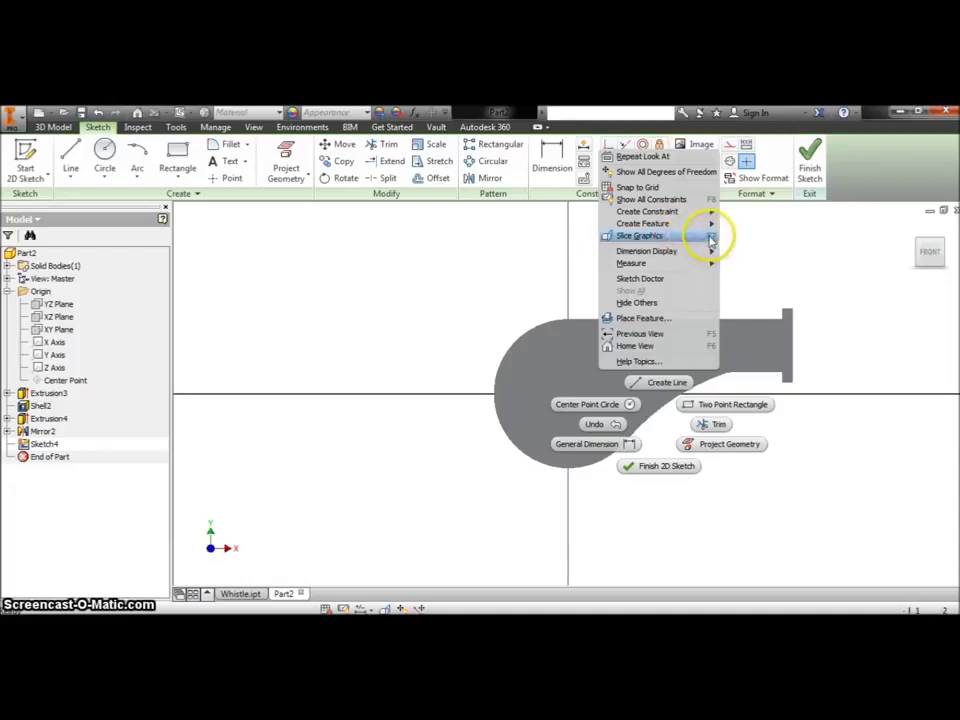
left_click(711, 240)
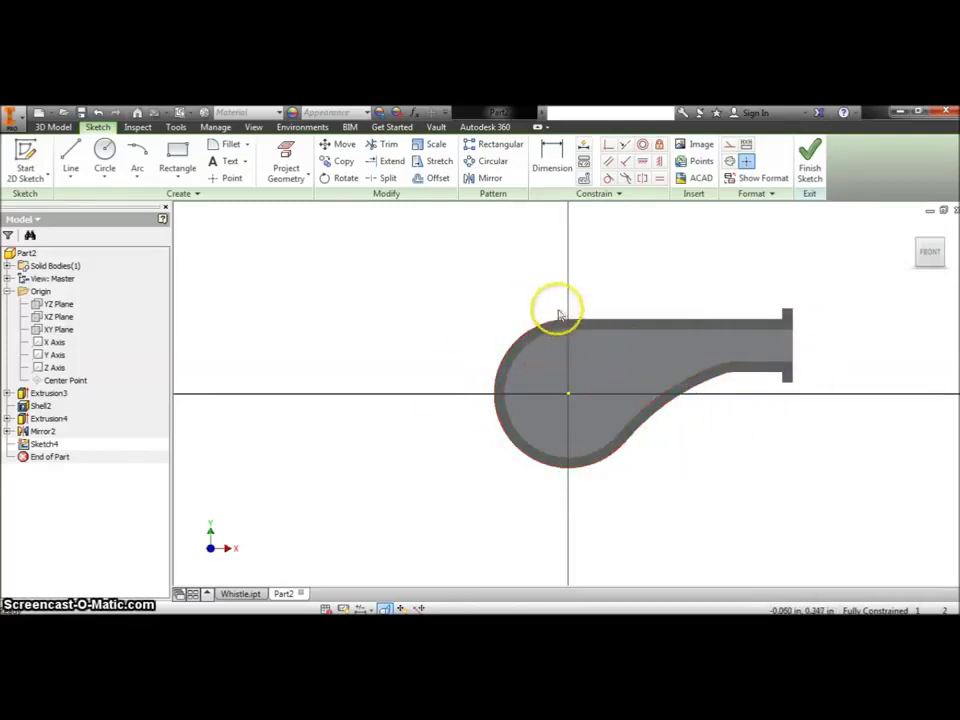
scroll(600, 318, "up", 2)
- Zoom to the top wall and project its inner edge into Sketch4 as reference geometry
scroll(617, 327, "up", 2)
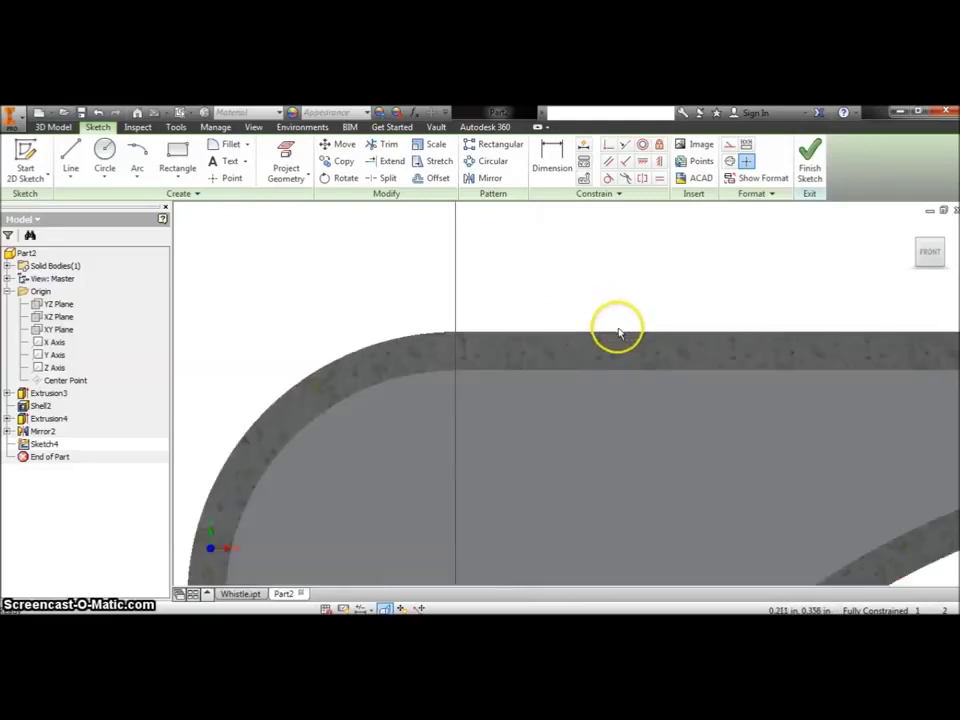
middle_click_drag(543, 327, 495, 326)
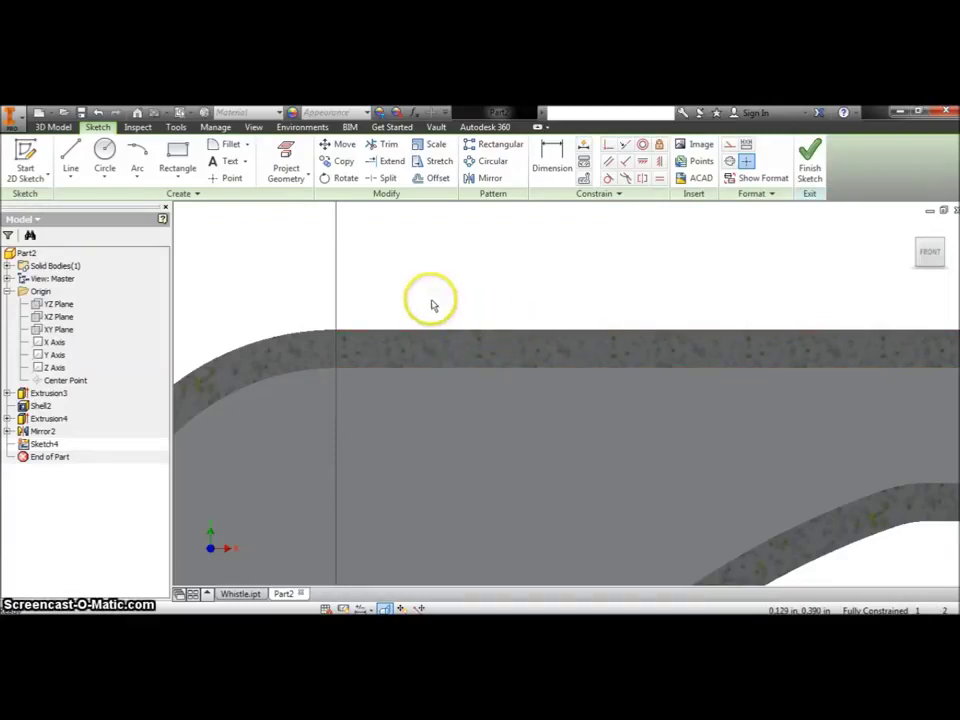
left_click(286, 153)
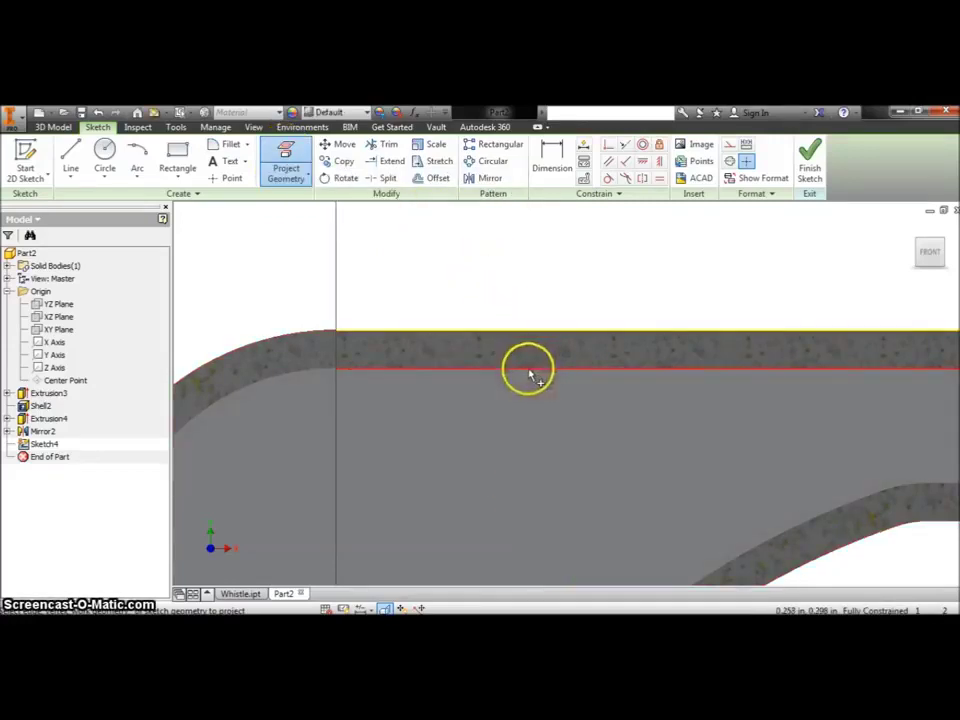
left_click(511, 371)
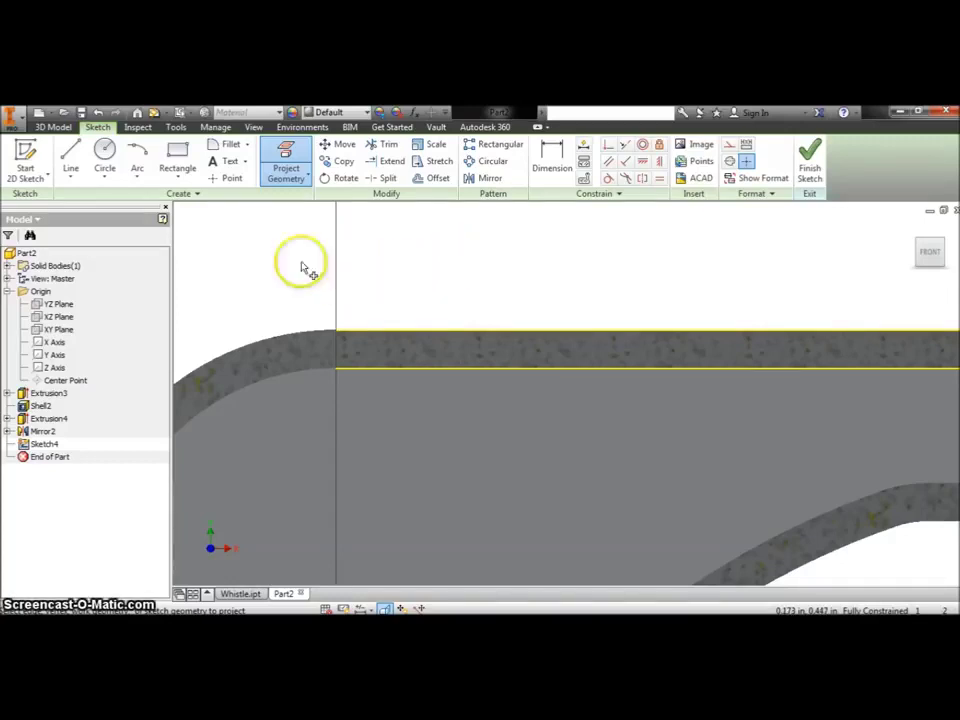
- Draw the first 45° sloping side down into the wall and the .125 bottom edge
left_click(72, 152)
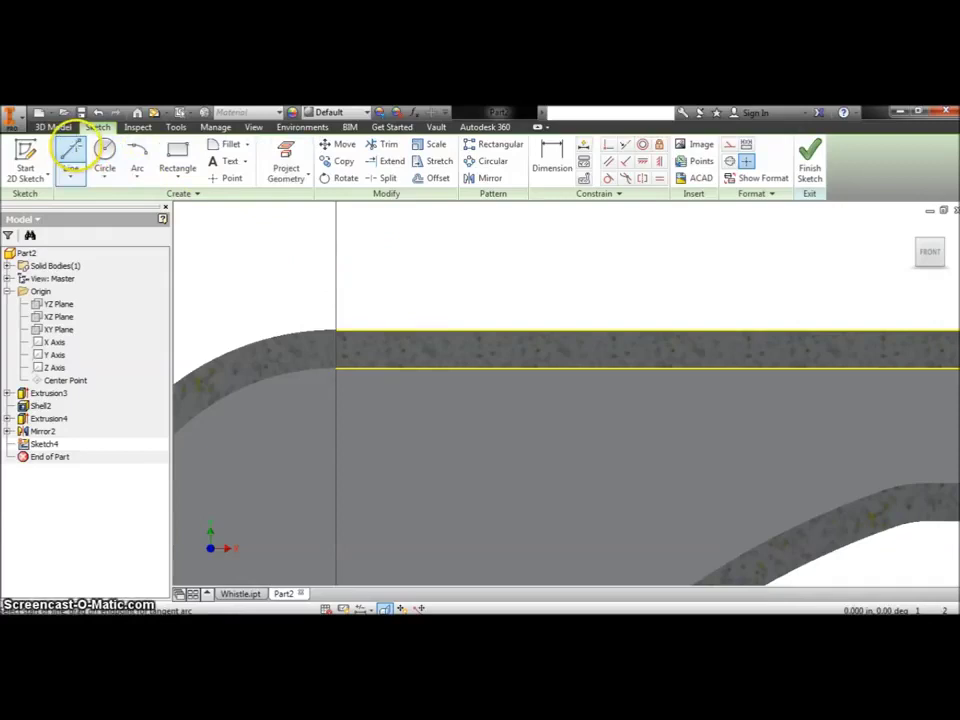
left_click(471, 330)
left_click_drag(471, 330, 517, 360)
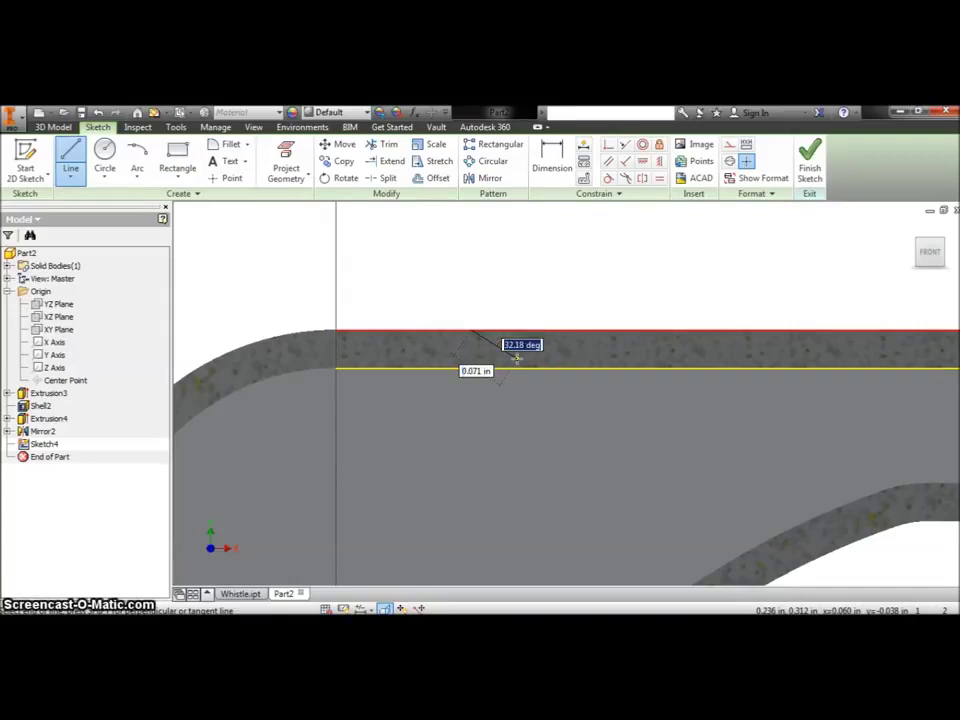
type("45")
key("Tab")
left_click(514, 357)
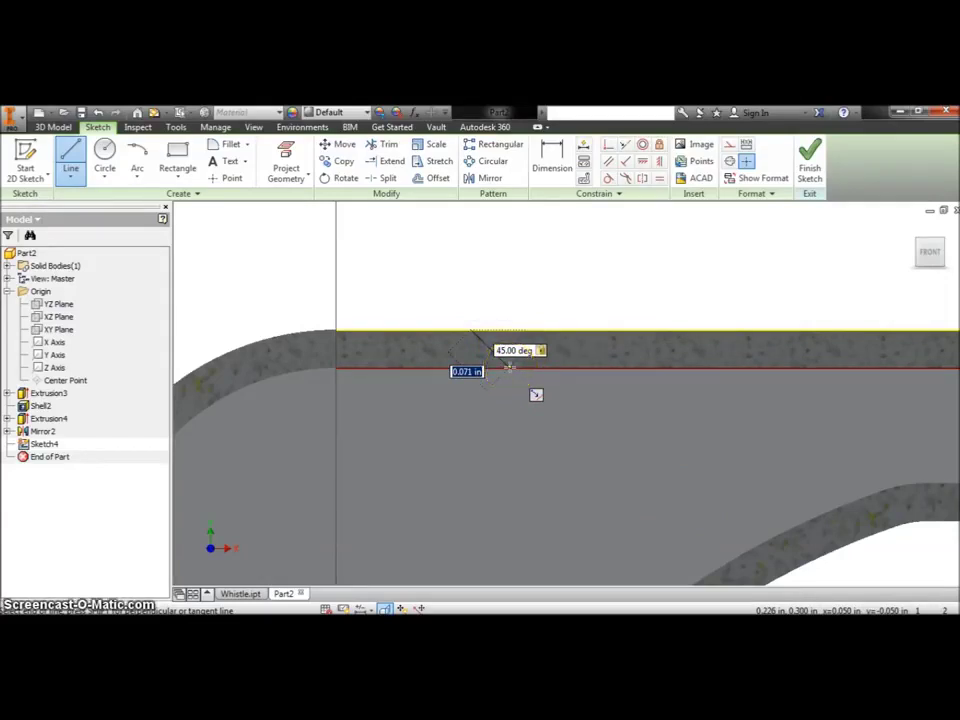
left_click_drag(509, 367, 580, 370)
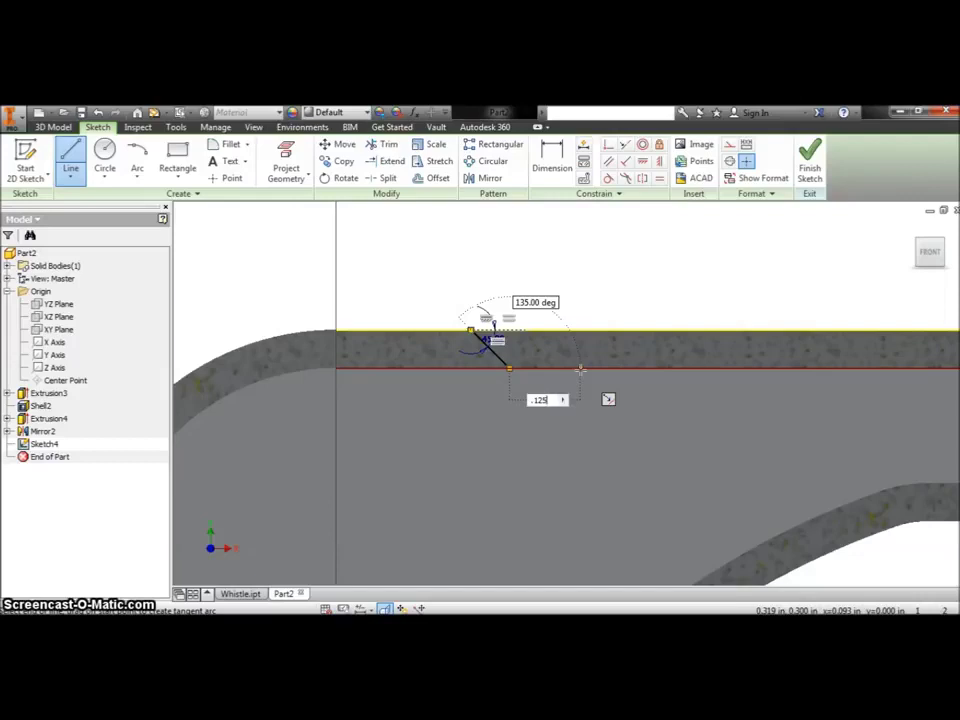
key("Return")
- Add the second 45° side and the closing top line to complete the trapezoid
left_click_drag(596, 368, 663, 338)
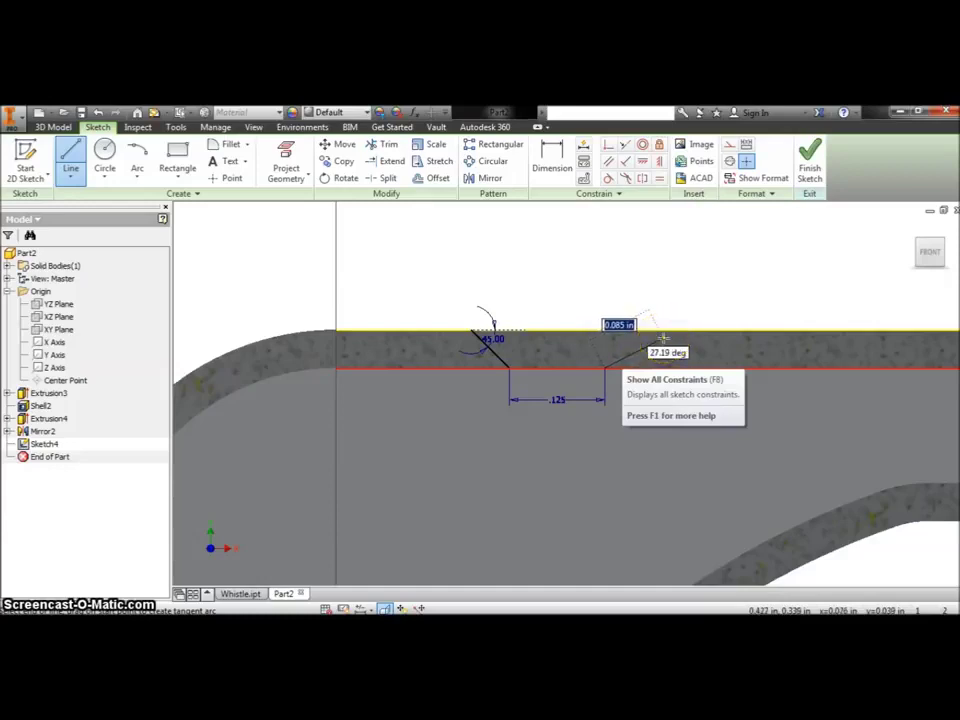
key("Tab")
type("45")
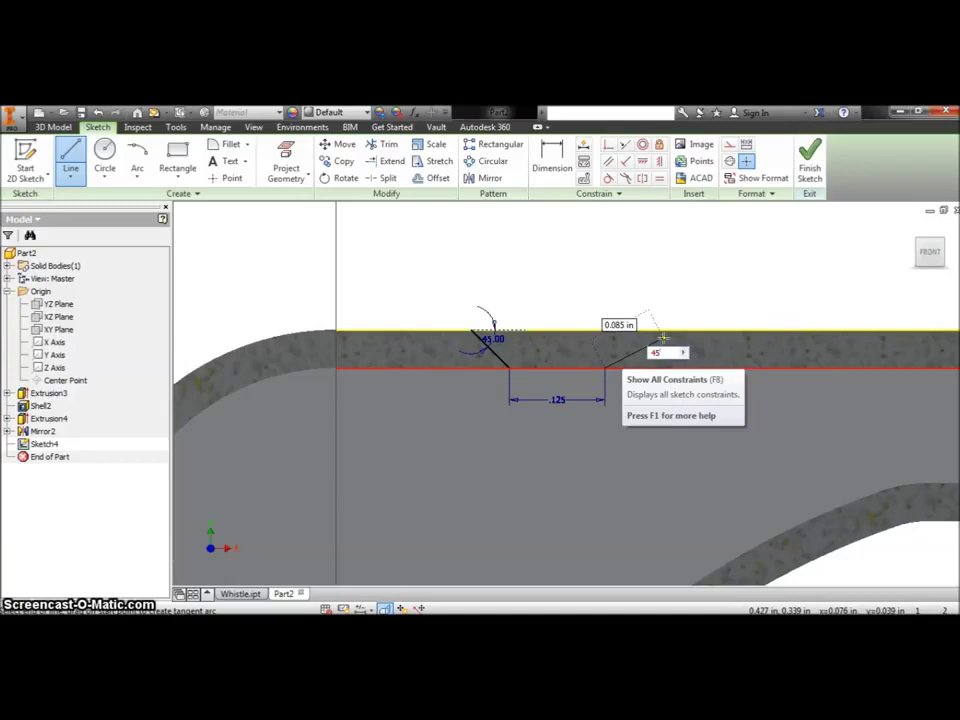
key("Tab")
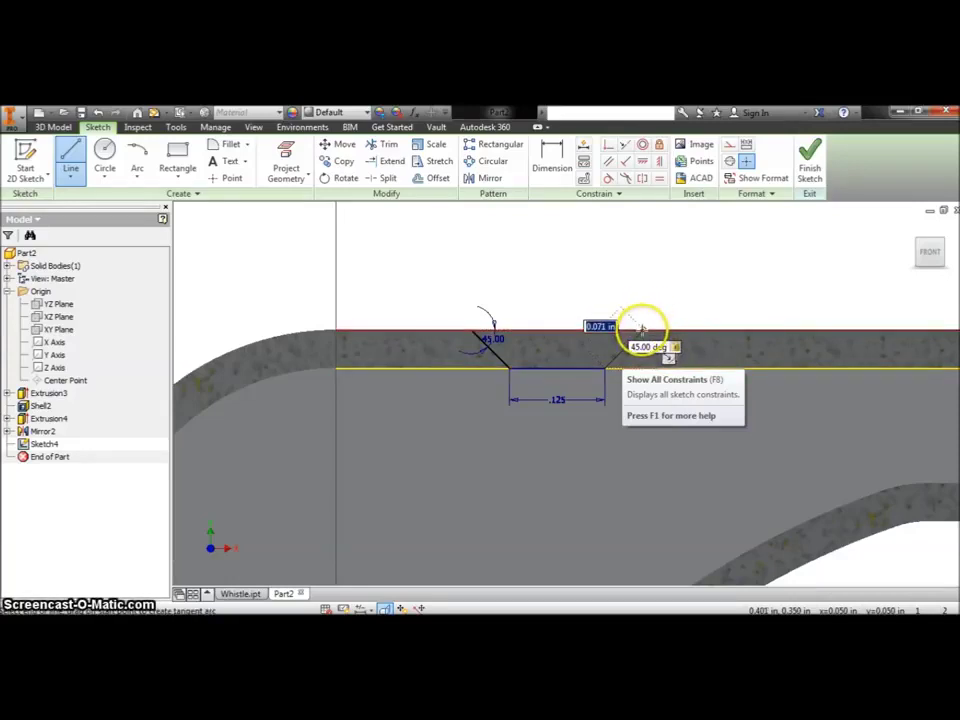
left_click(642, 329)
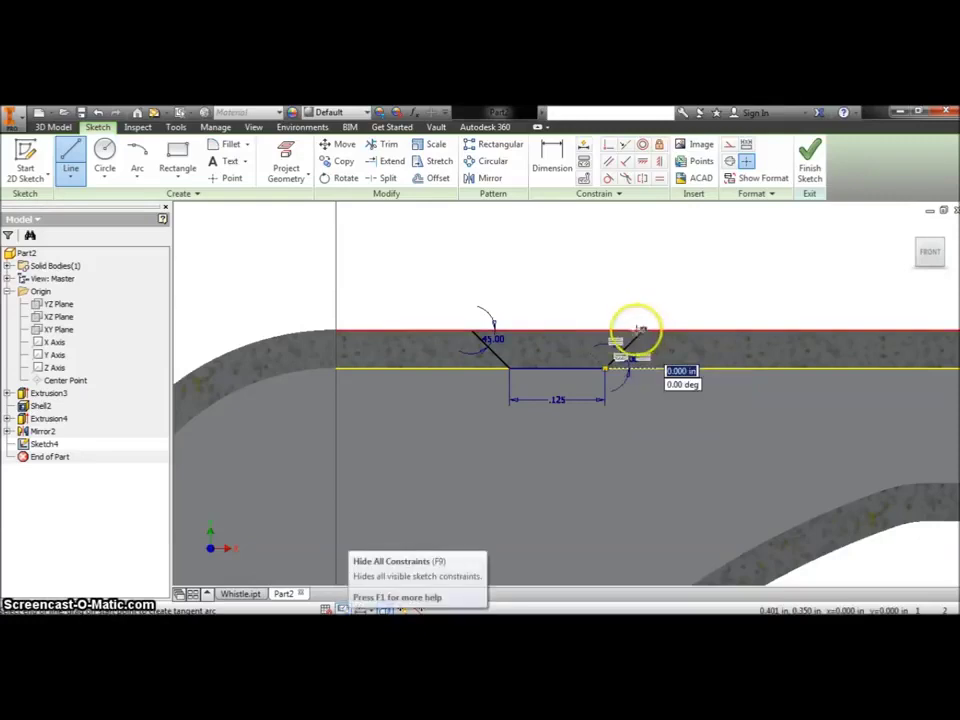
left_click(471, 329)
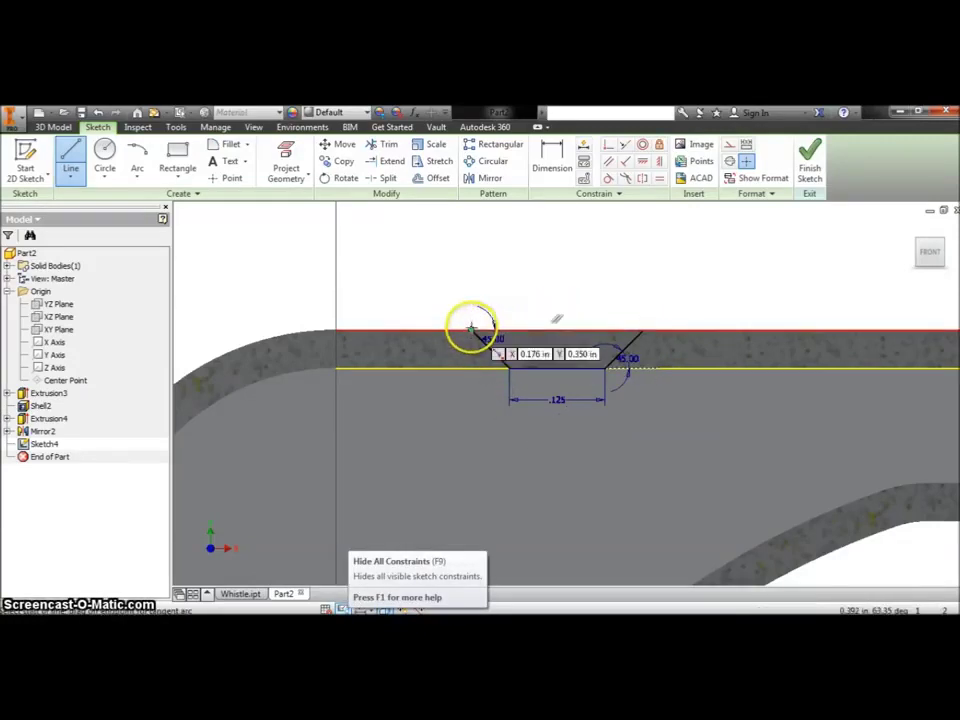
right_click(500, 308)
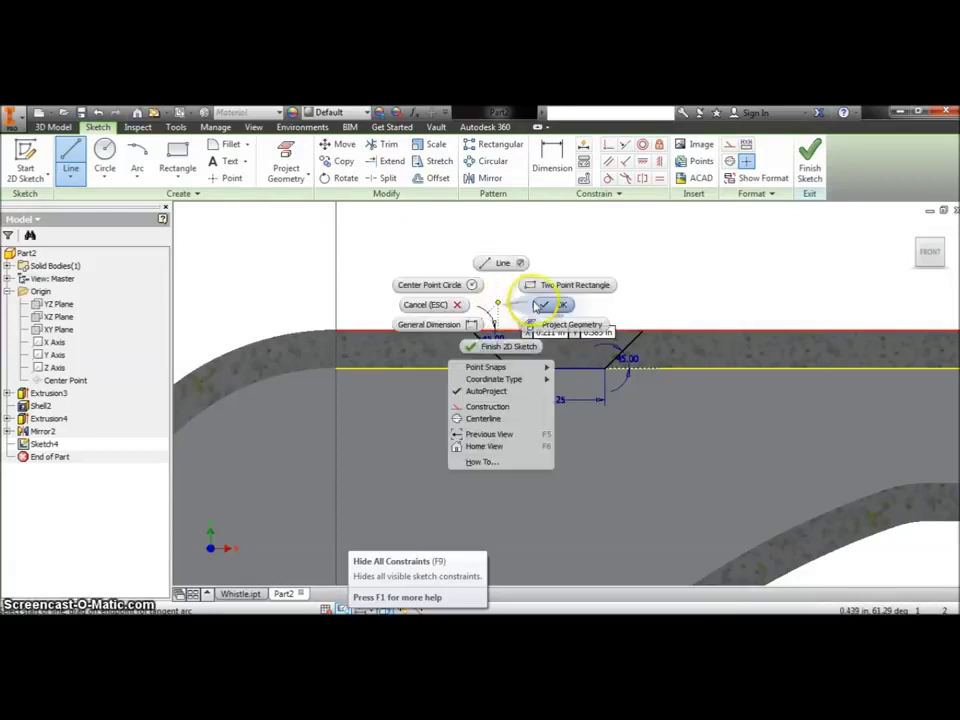
left_click(546, 305)
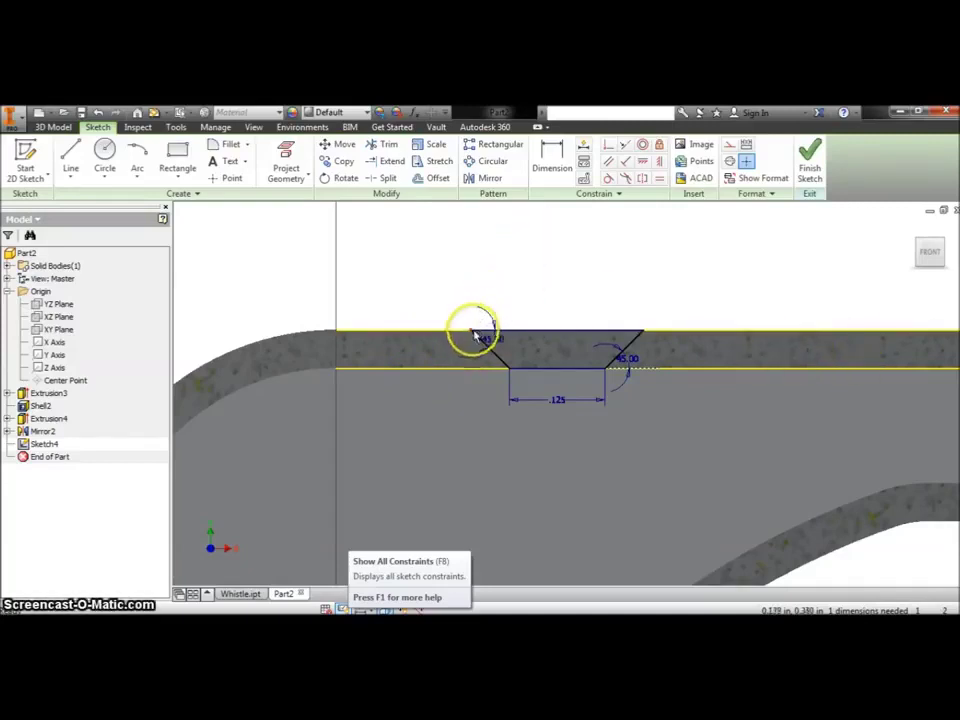
left_click(548, 165)
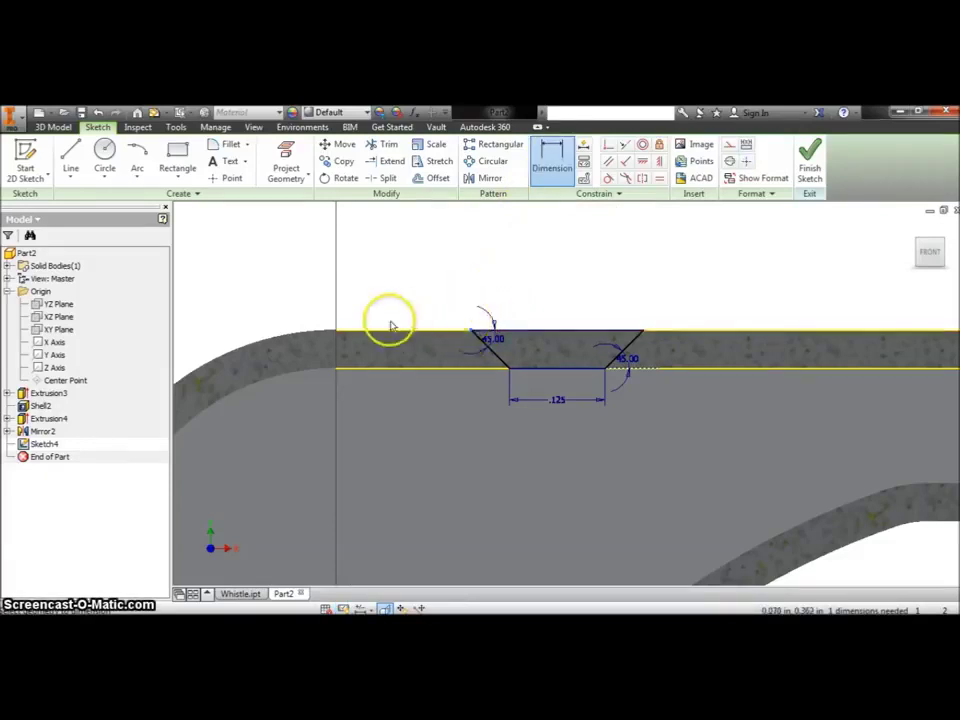
- Dimension the notch .100 from the whistle's end and finish Sketch4
left_click(338, 331)
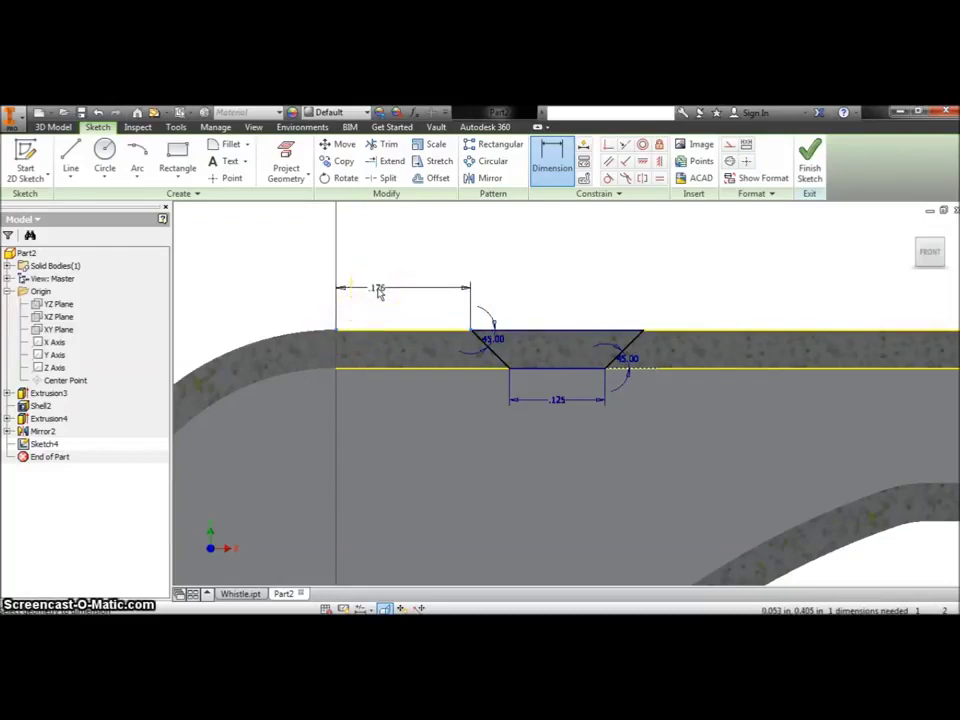
left_click(379, 292)
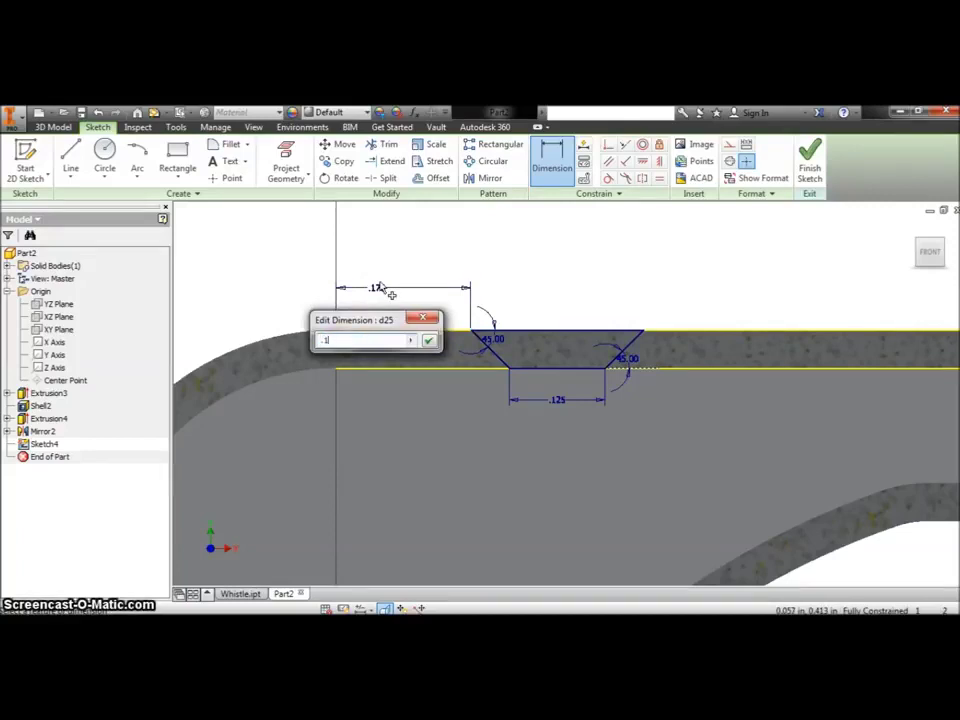
key("Return")
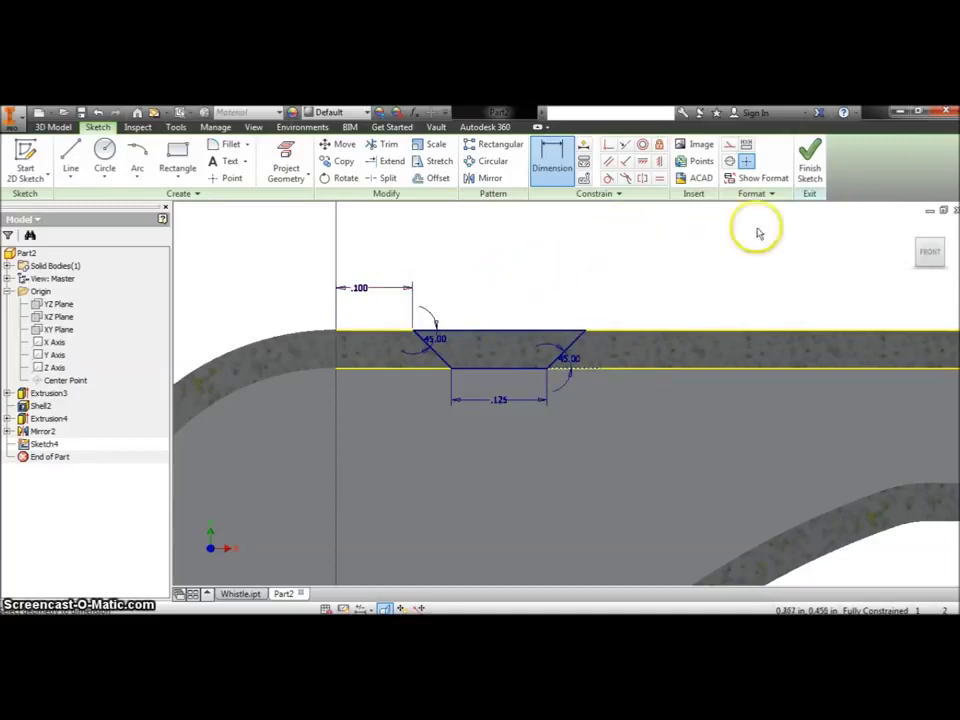
left_click(810, 168)
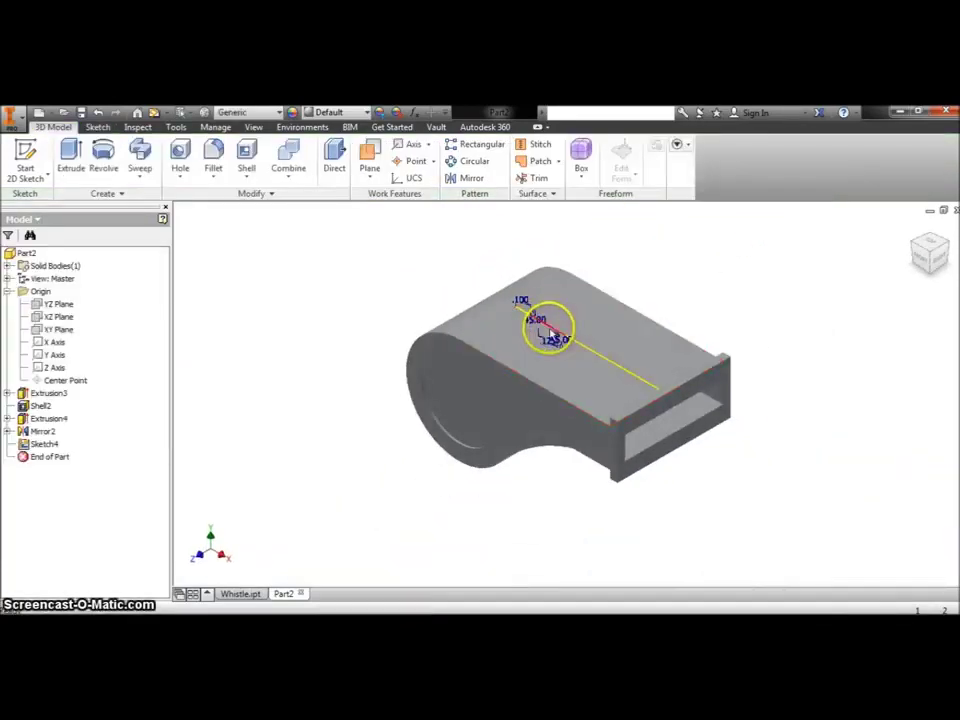
- Extrude the trapezoid as a symmetric .5 cut, creating Extrusion5
left_click(76, 175)
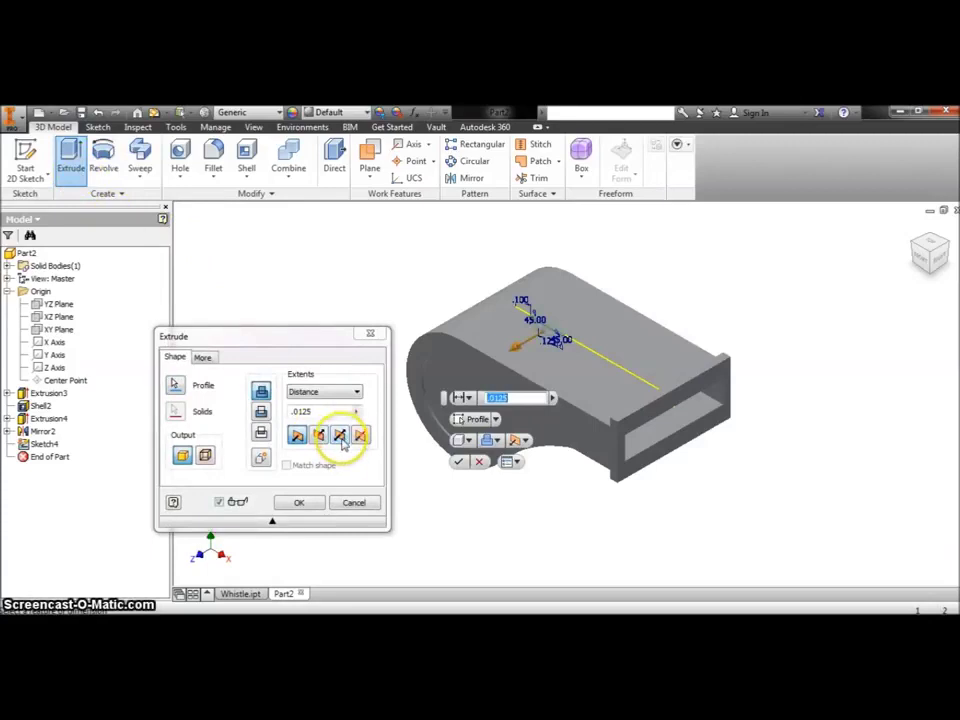
left_click(340, 436)
left_click(261, 412)
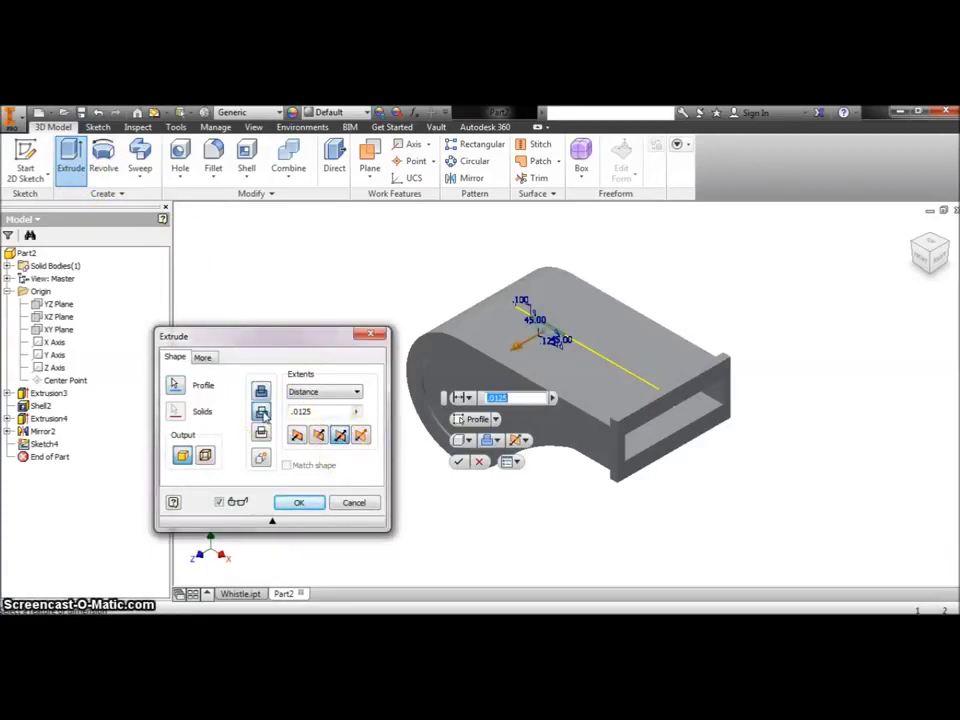
left_click_drag(316, 411, 283, 402)
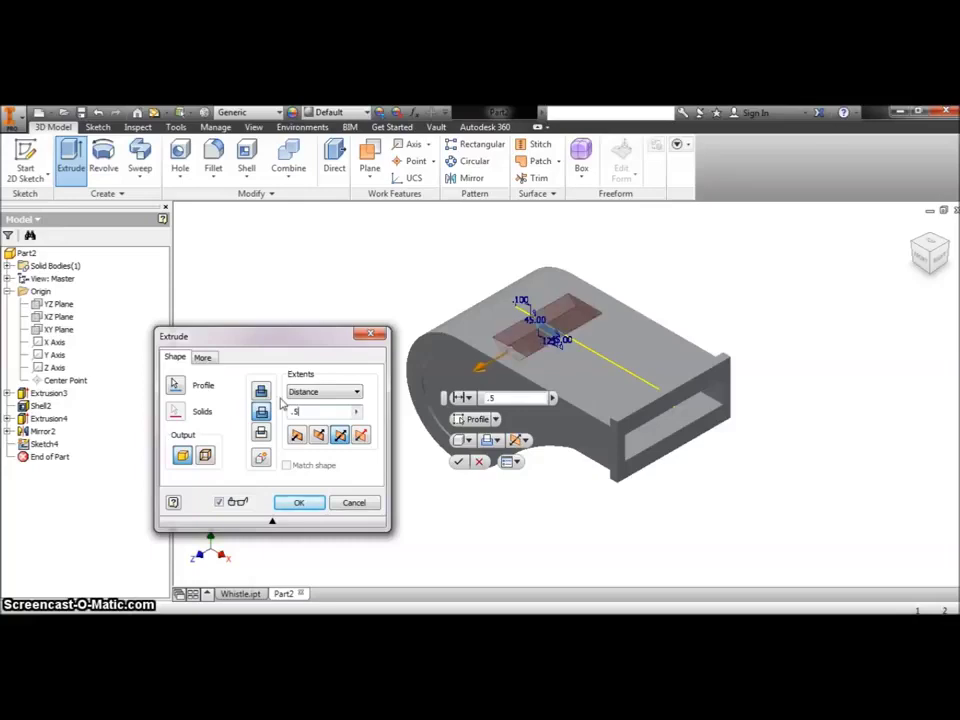
left_click(306, 505)
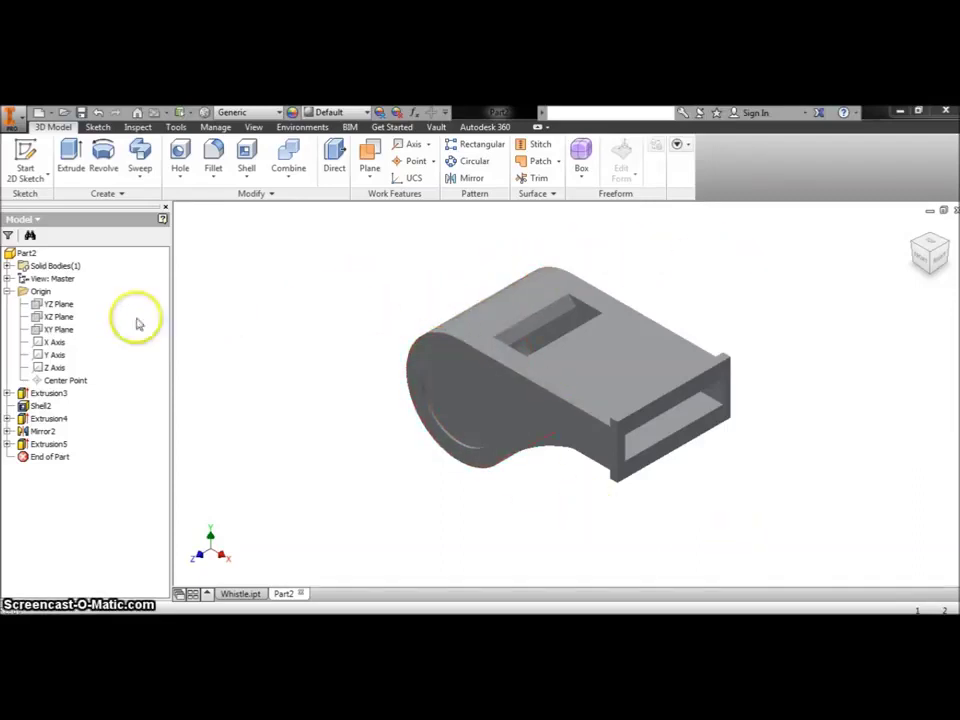
- Create Sketch5 on the XY Plane, slice the graphics with F7, and zoom to the ring
right_click(62, 332)
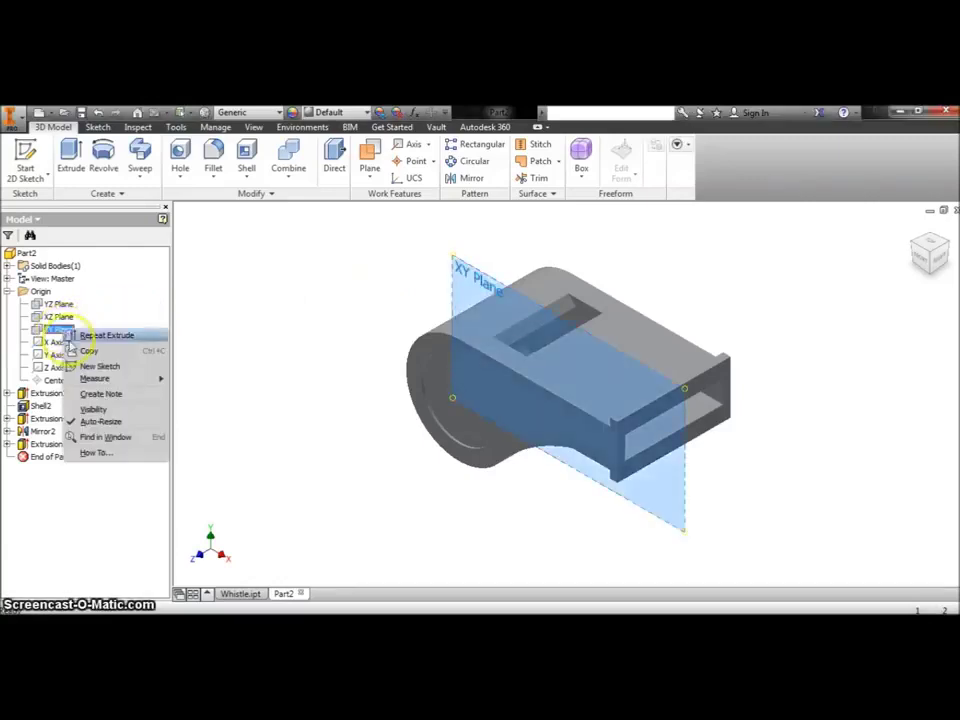
left_click(84, 367)
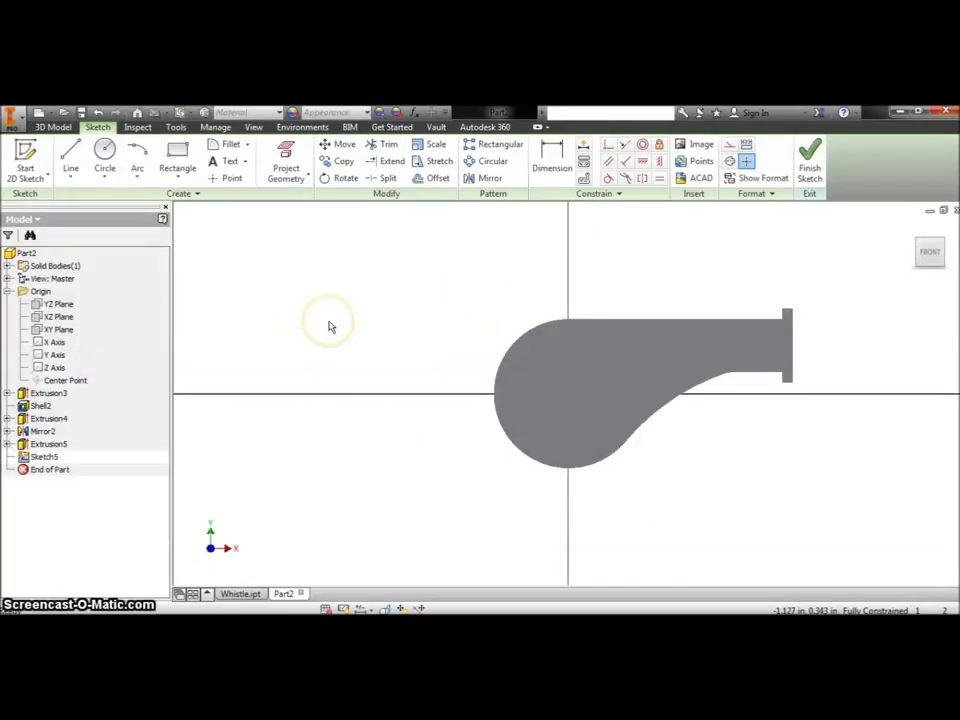
key("F7")
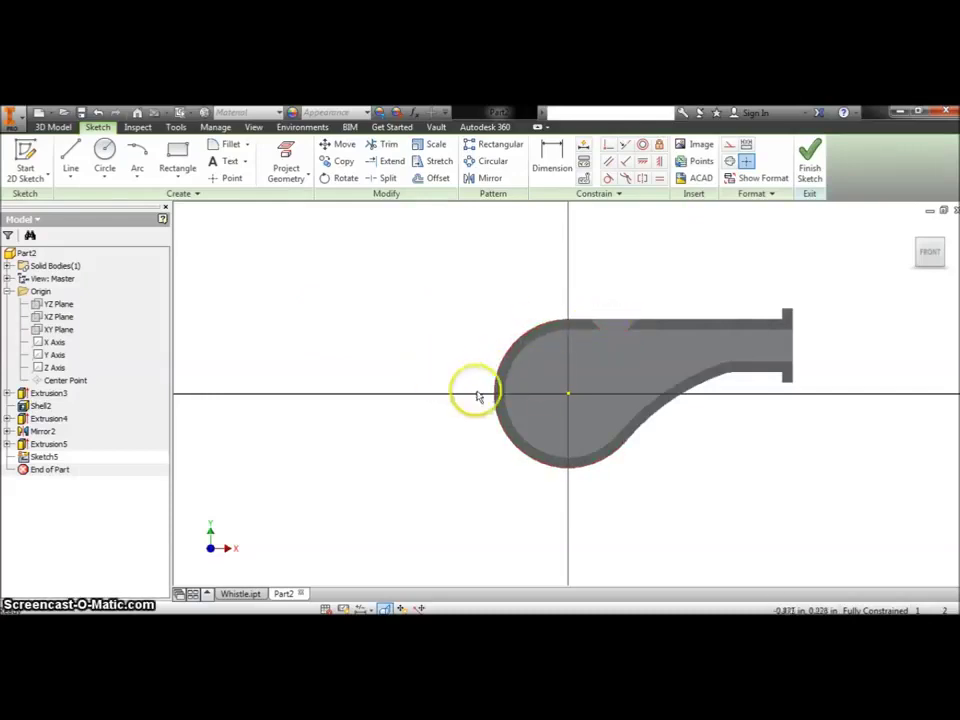
scroll(477, 397, "down", 3)
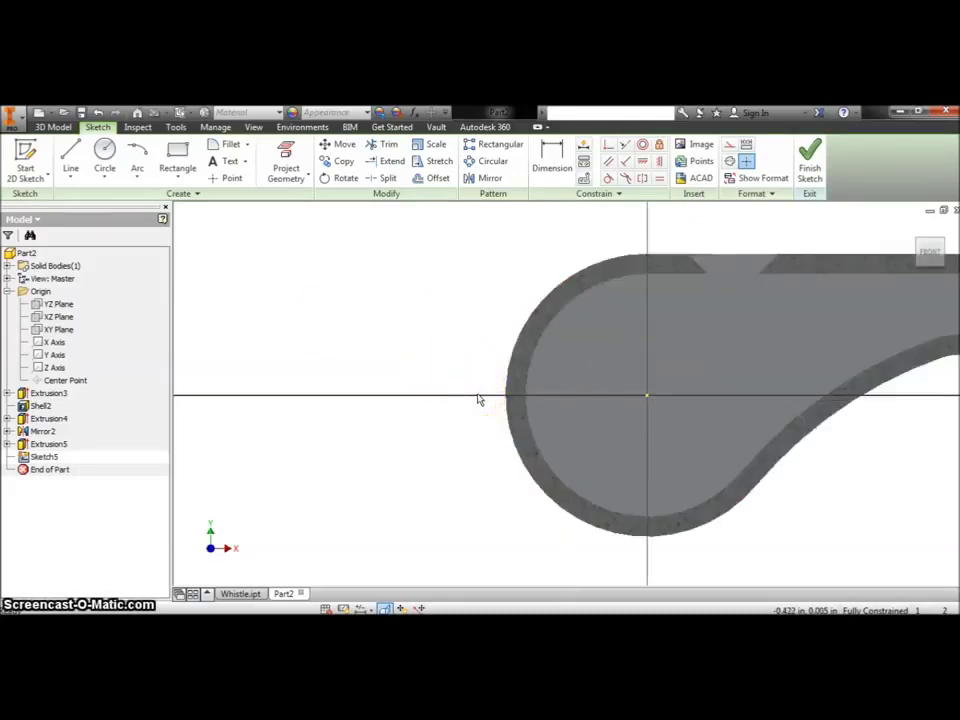
scroll(477, 397, "down", 3)
scroll(477, 397, "up", 2)
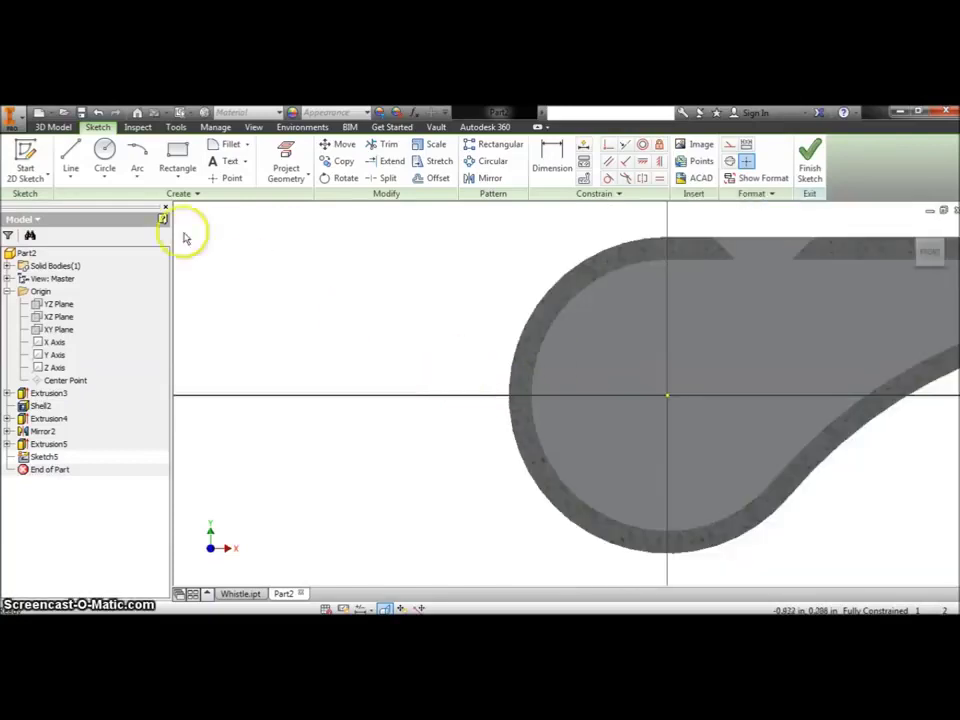
- Draw a .100 vertical line up from the axis at the ring's edge, then a .125 horizontal line
left_click(70, 150)
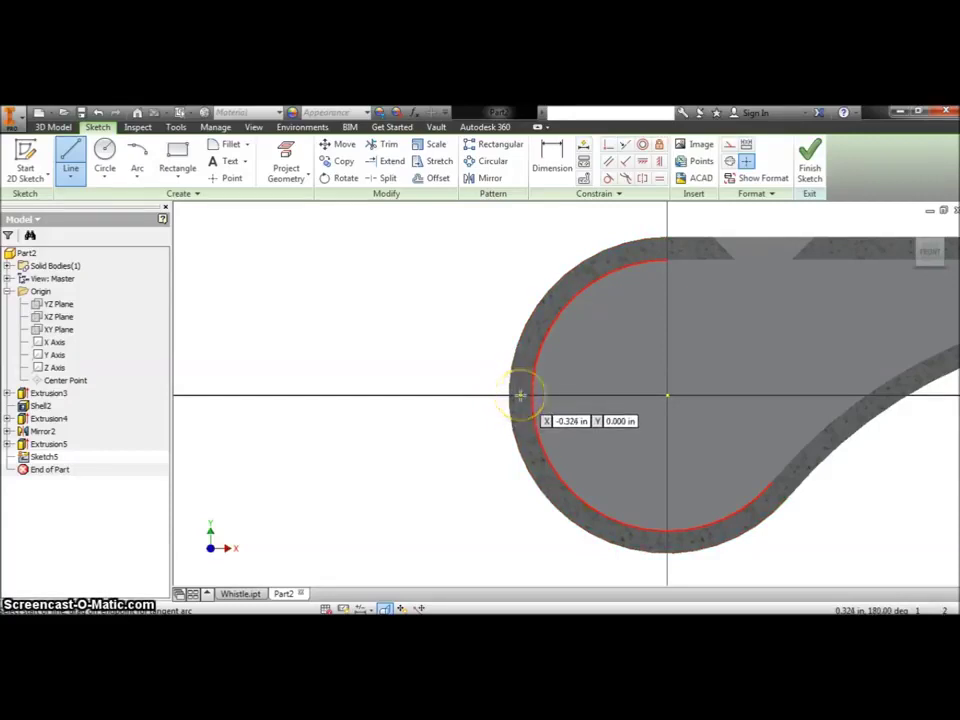
left_click(520, 395)
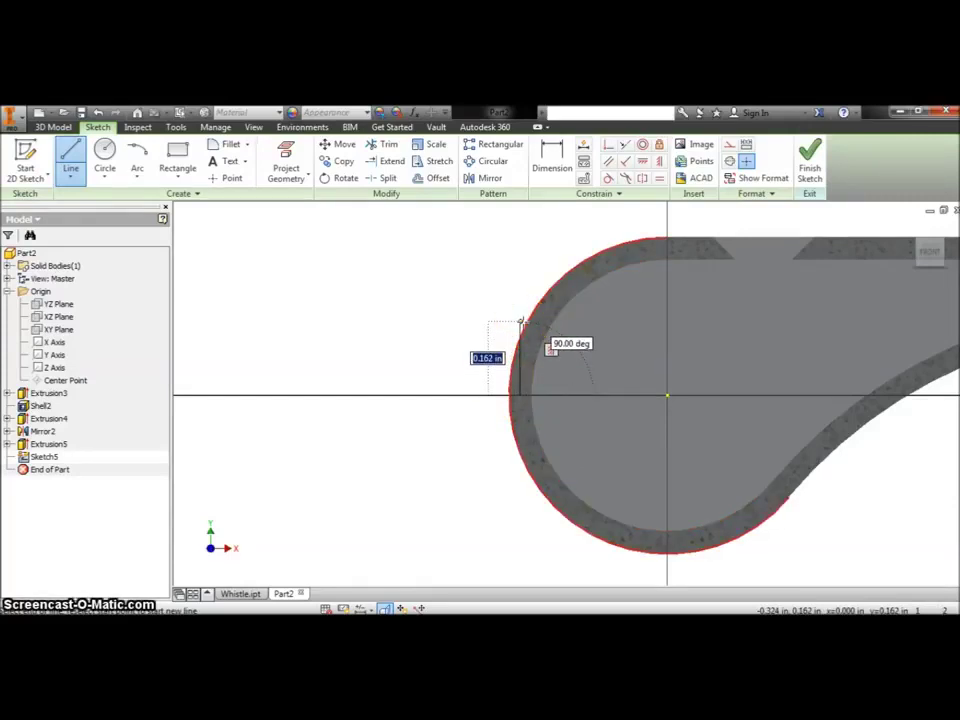
type(".1")
key("Return")
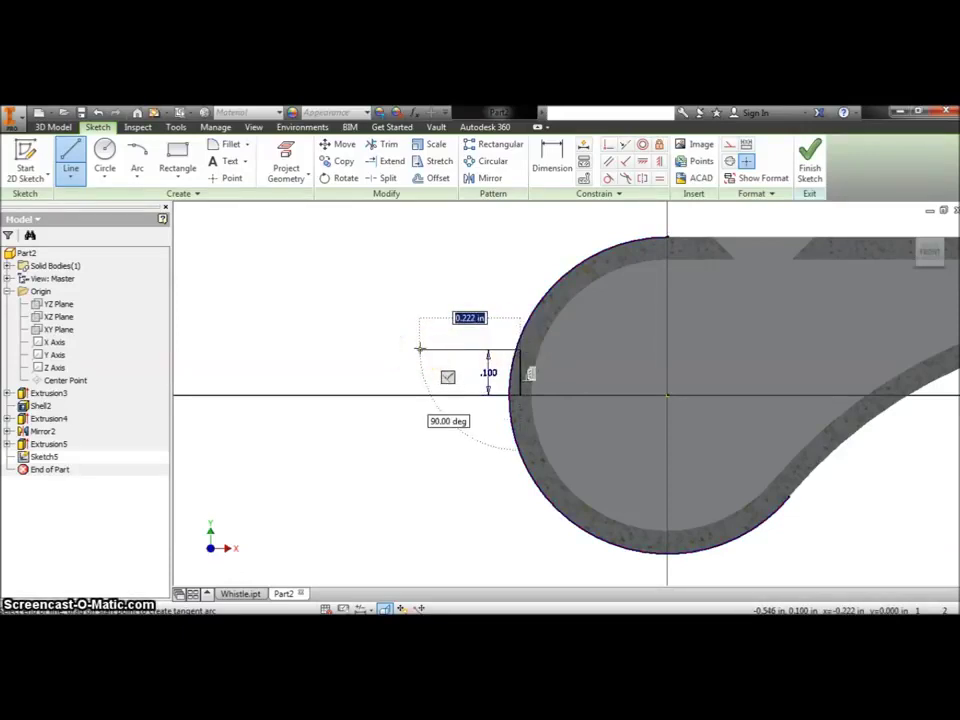
type(".125")
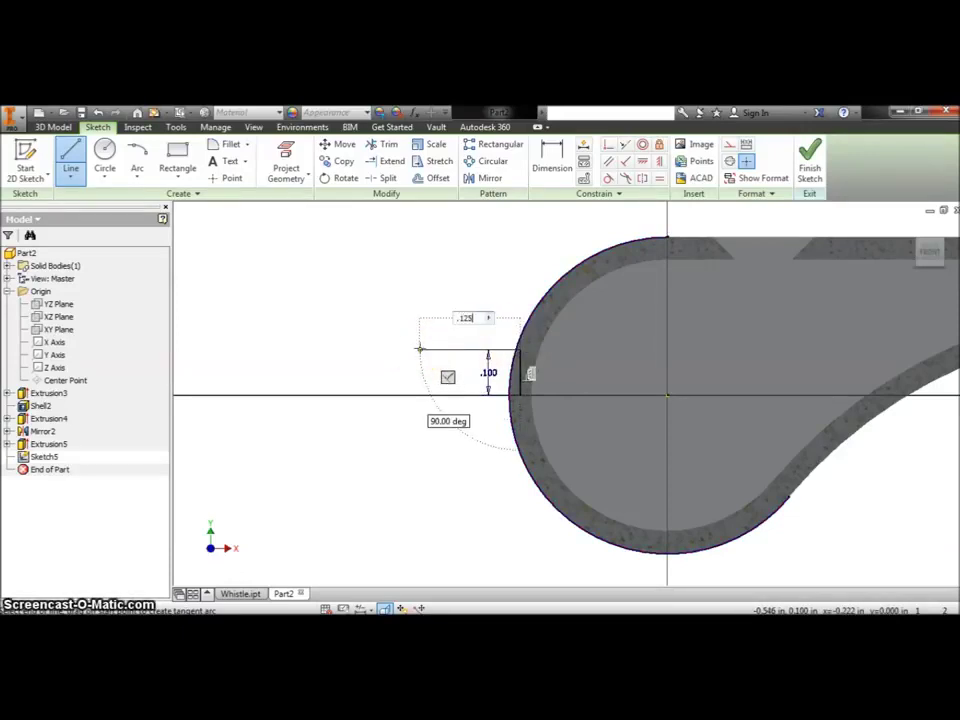
left_click_drag(420, 349, 437, 316)
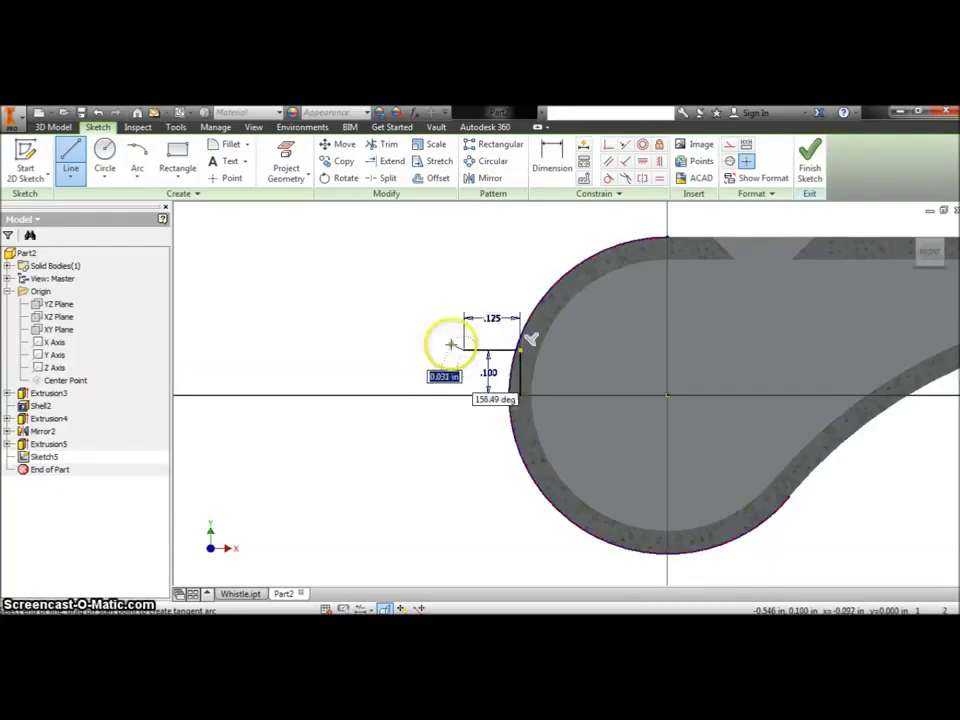
key("Escape")
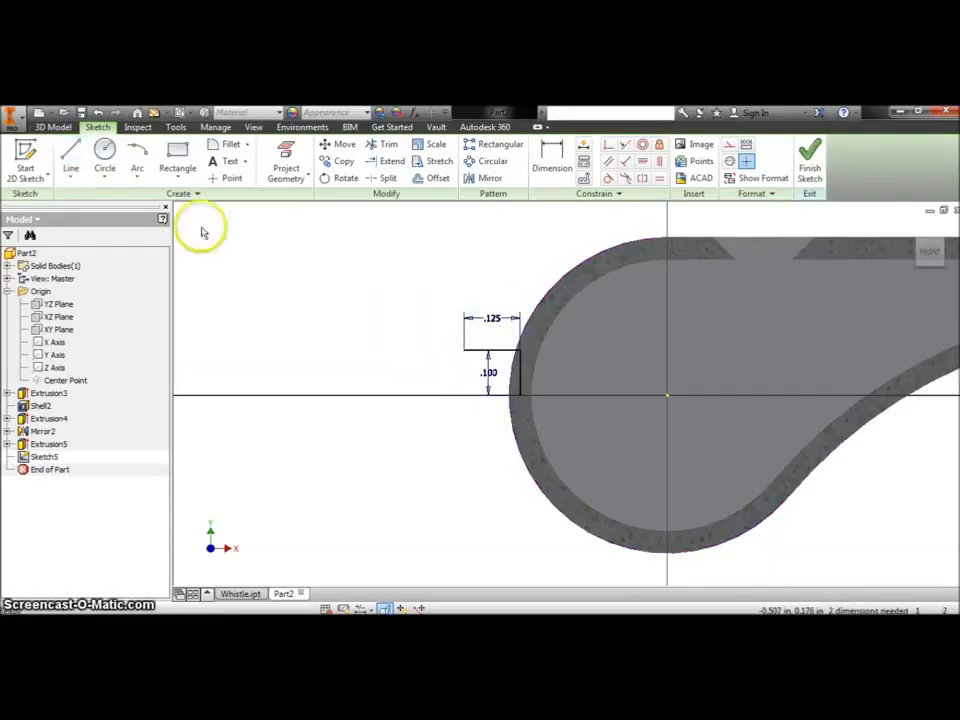
- Draw the matching .100 segment below the axis and a horizontal line leftward
left_click(70, 152)
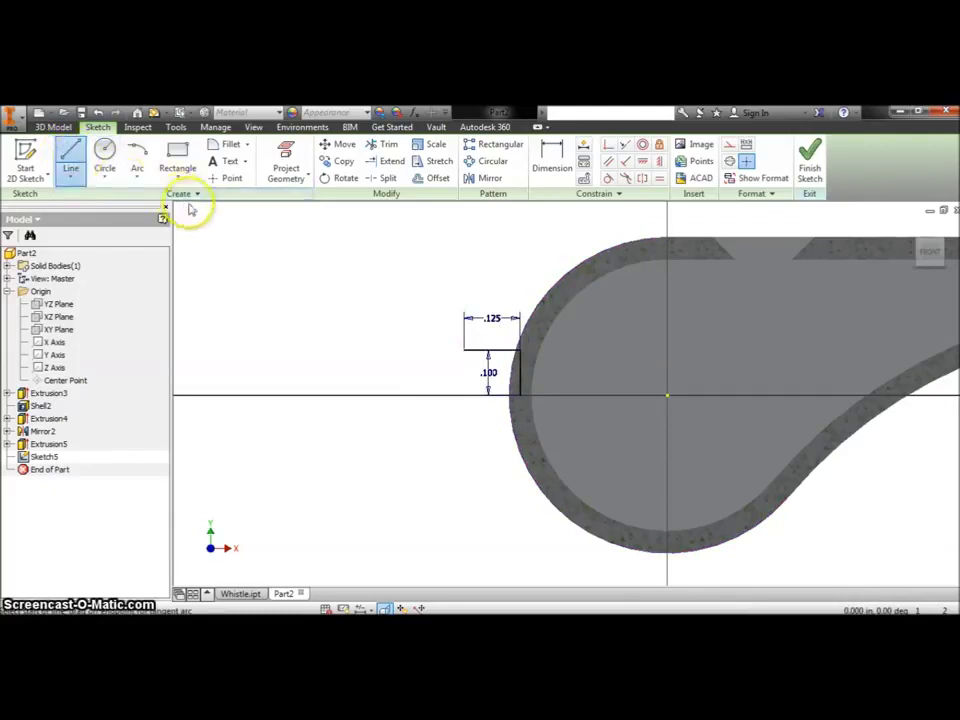
left_click(520, 395)
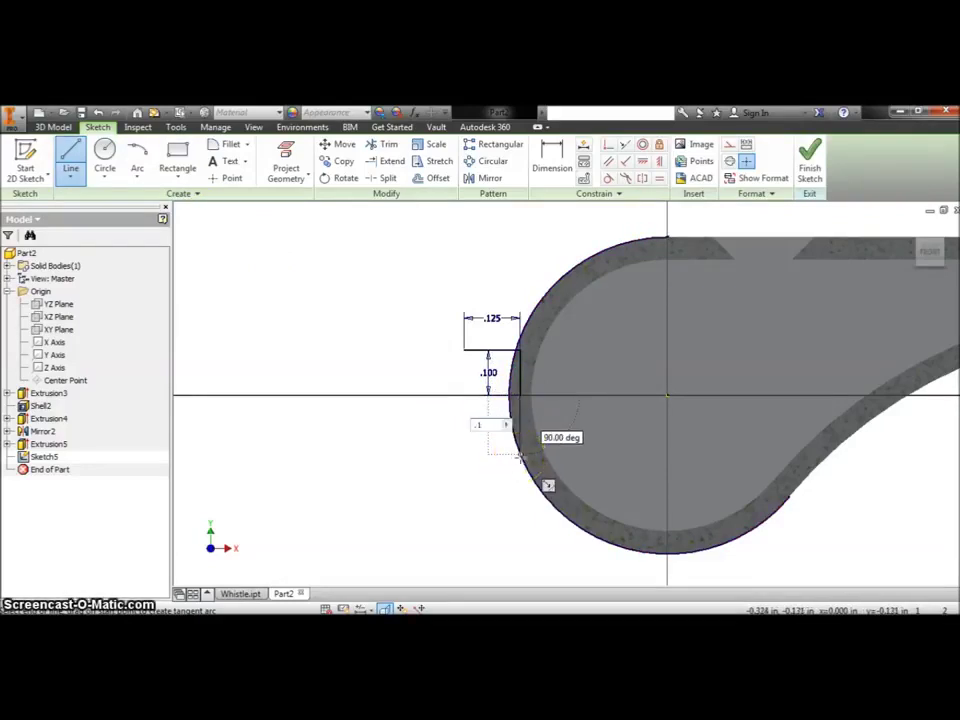
left_click(520, 439)
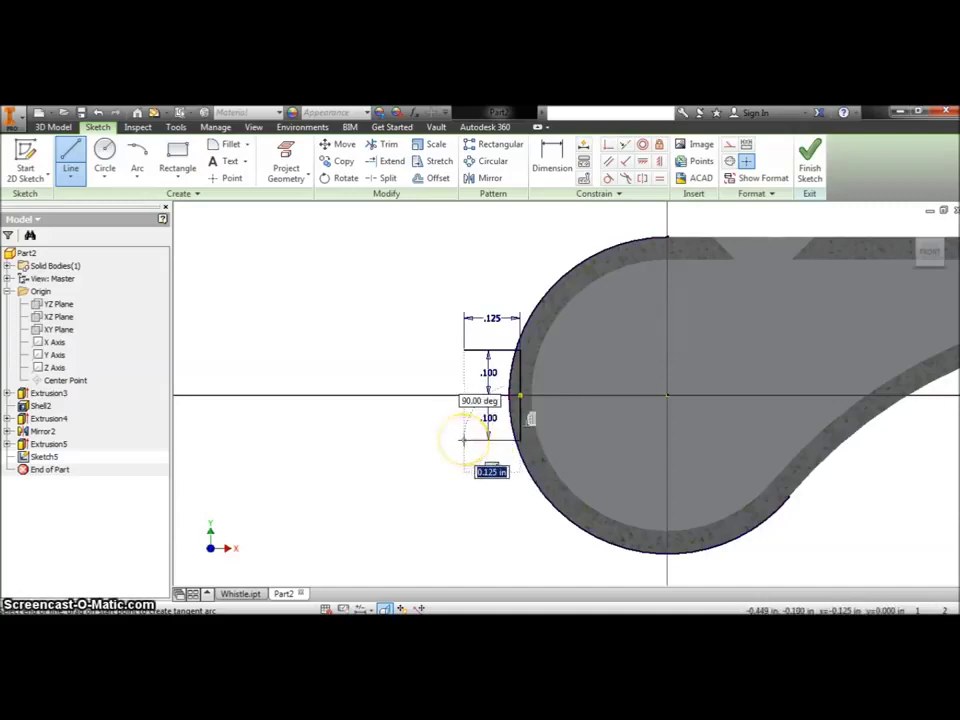
left_click(478, 439)
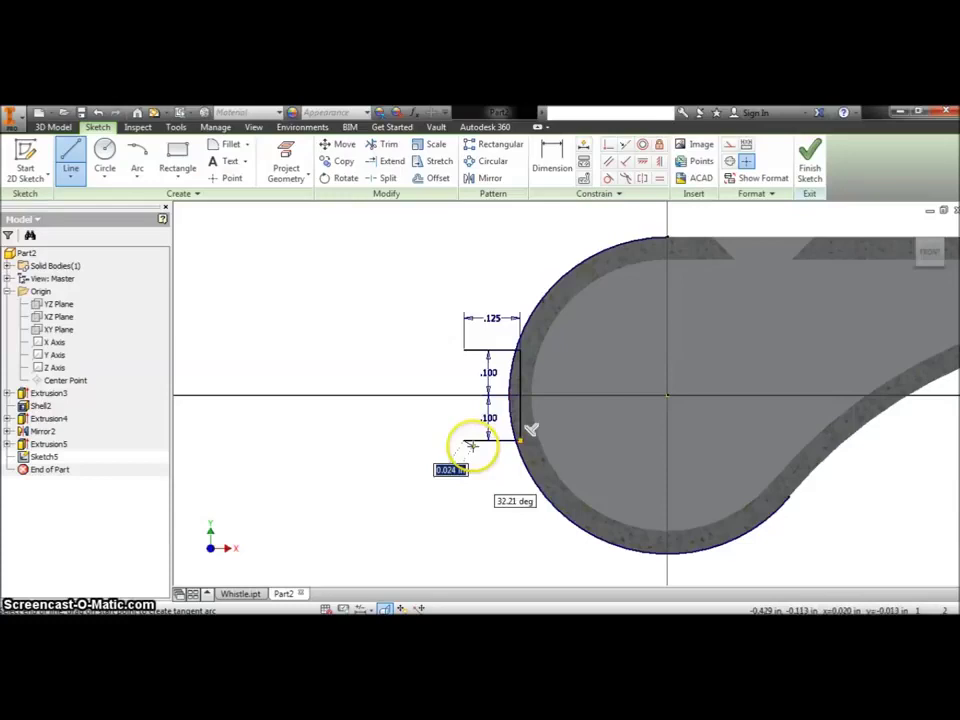
key("Escape")
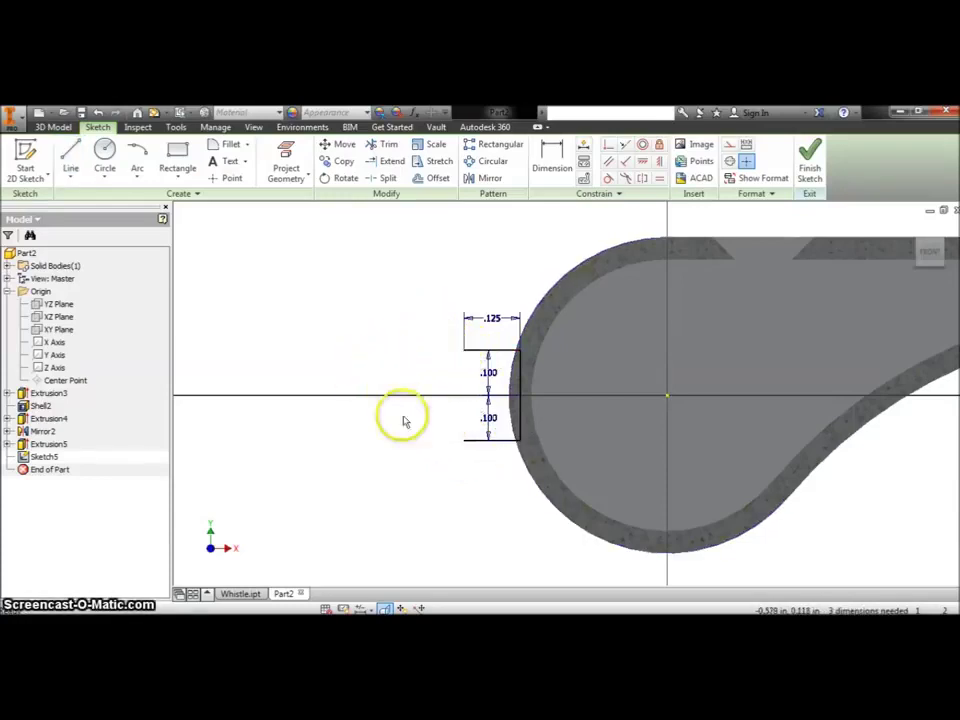
- Close the slot's left end with a tangent semicircular arc
left_click(138, 180)
left_click(160, 232)
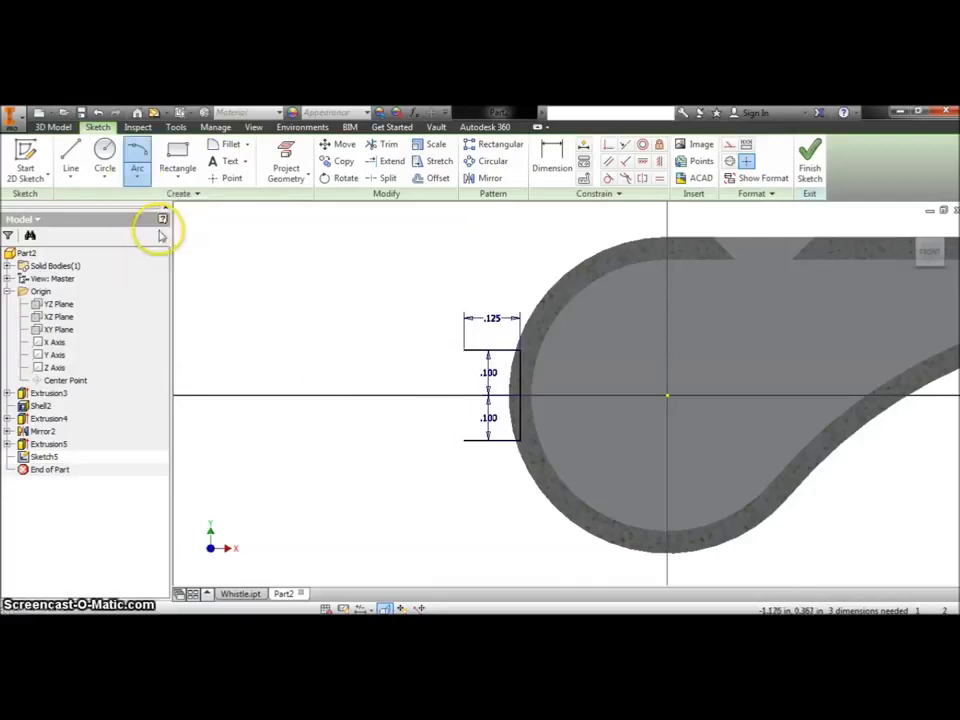
left_click(463, 348)
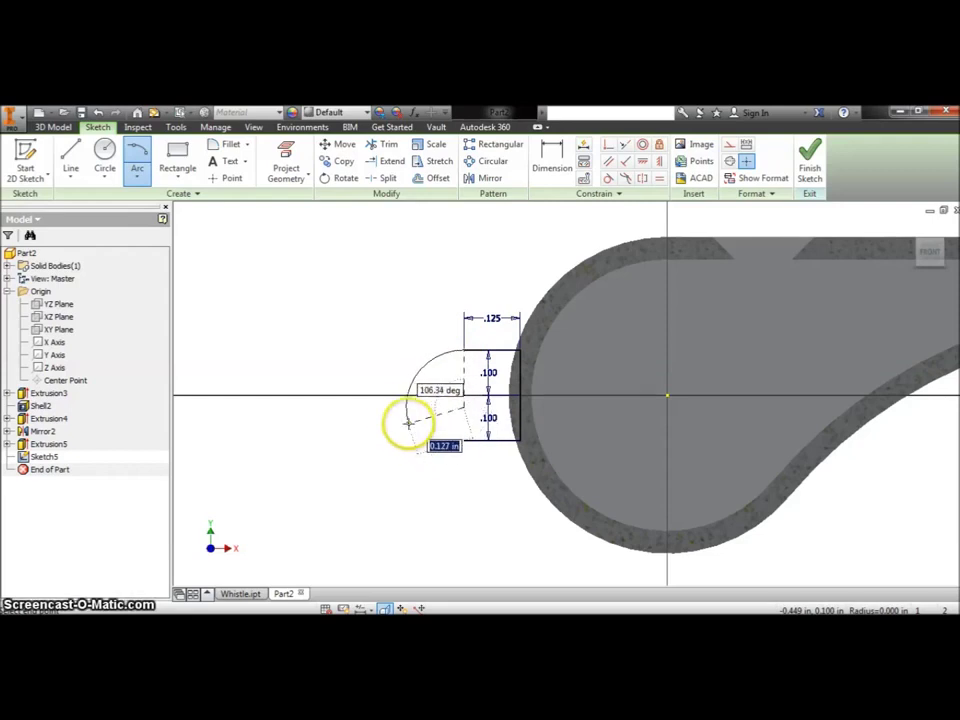
left_click(465, 440)
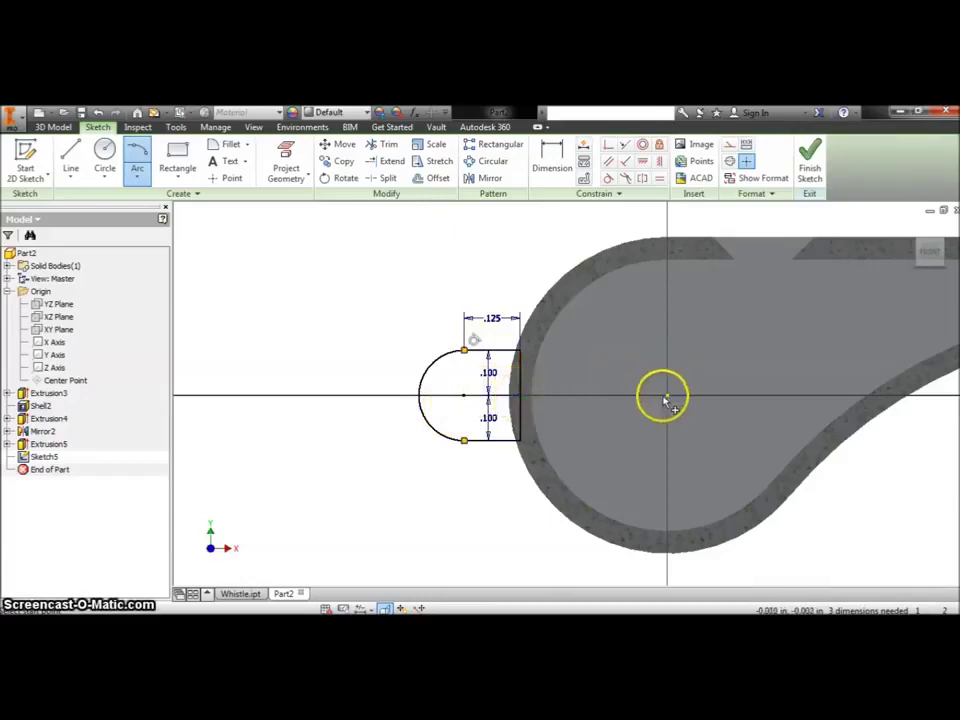
- Dimension the slot's vertical edge .325 from the ring centre
left_click(551, 158)
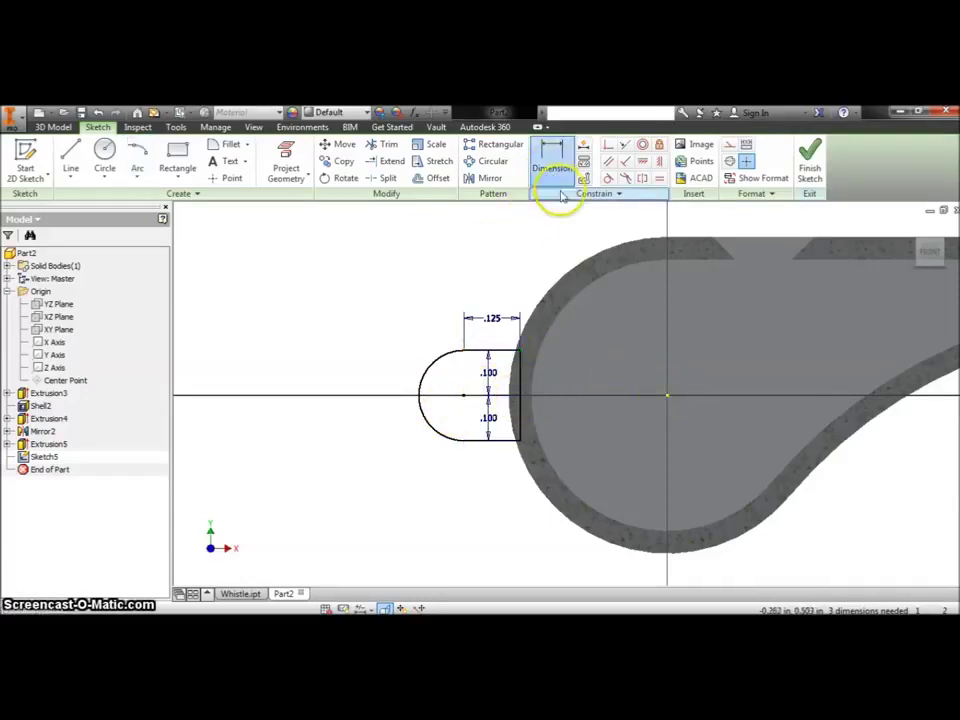
left_click(521, 387)
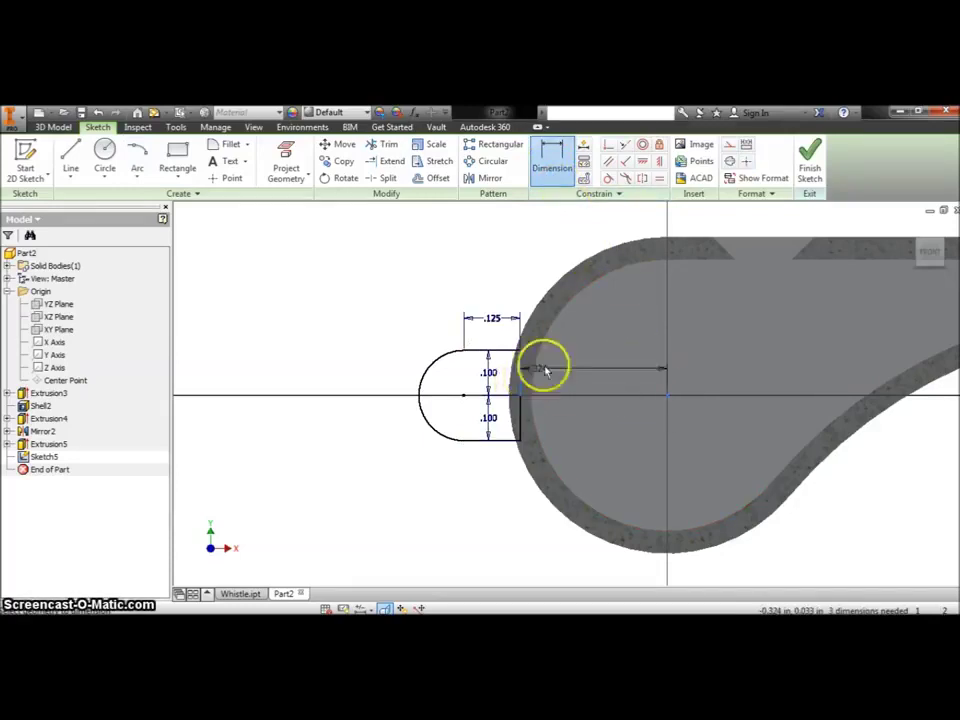
left_click(575, 324)
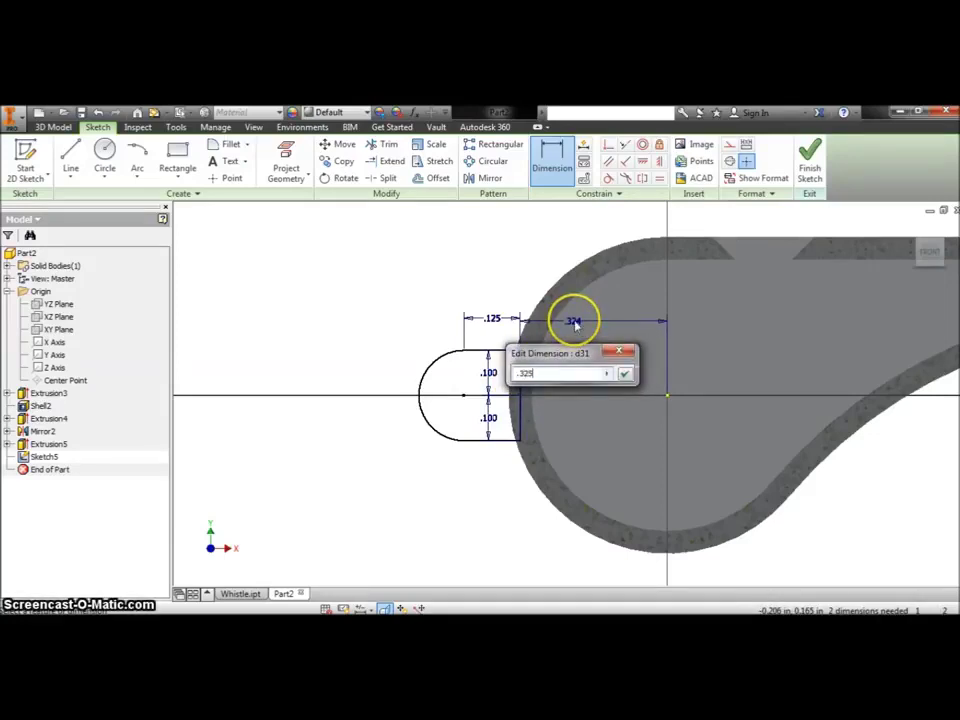
key("Return")
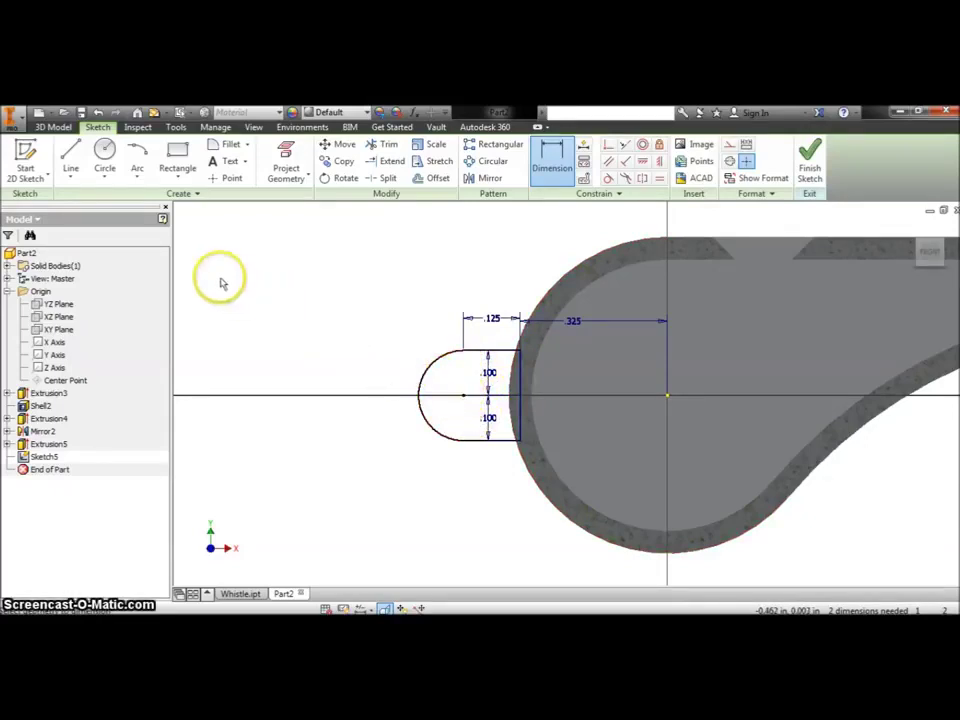
- Add a .125-diameter circle at the arc centre and finish Sketch5
left_click(105, 150)
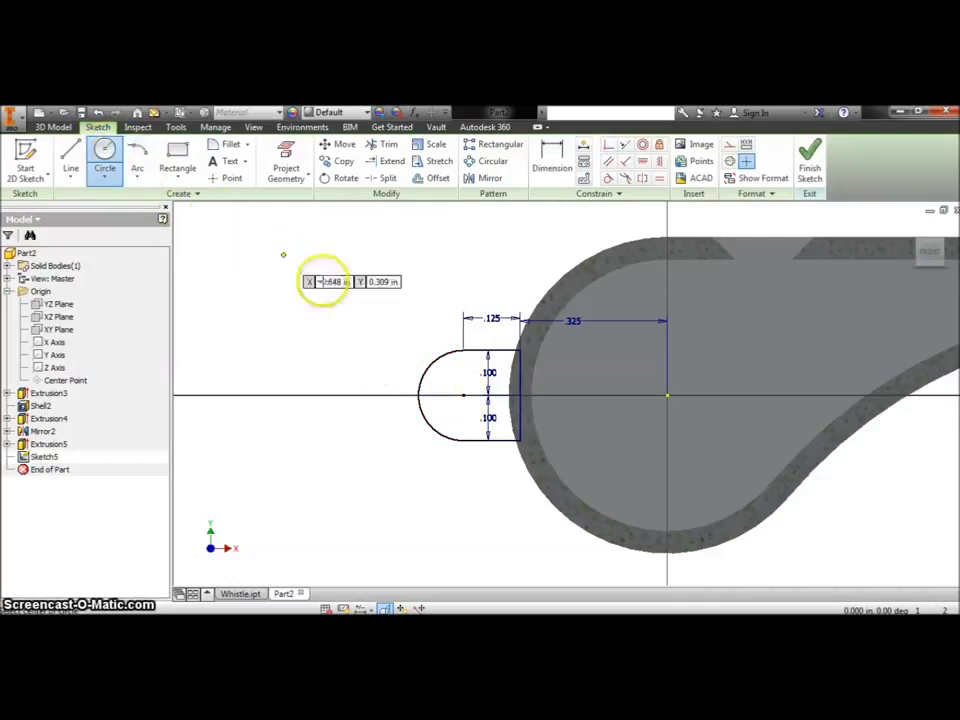
left_click(462, 395)
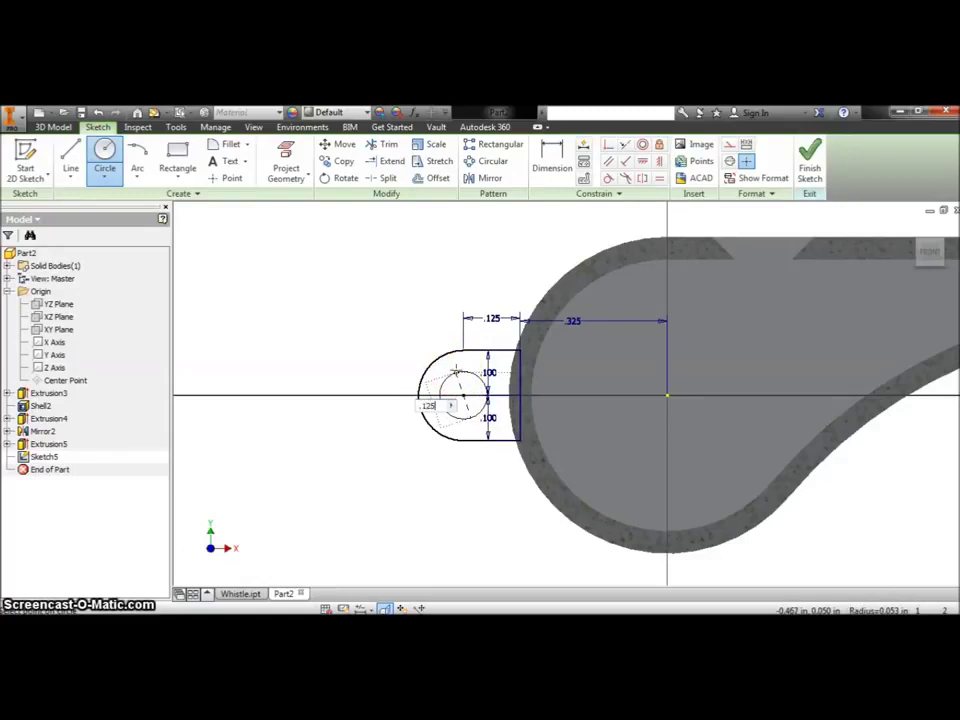
type(".125")
key("Return")
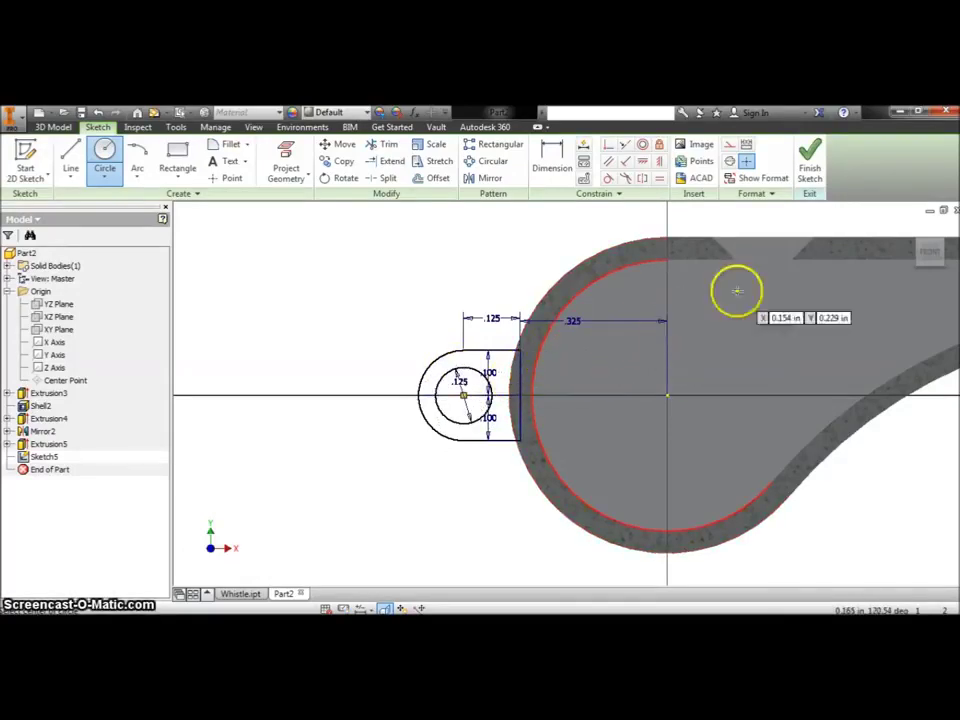
left_click(812, 172)
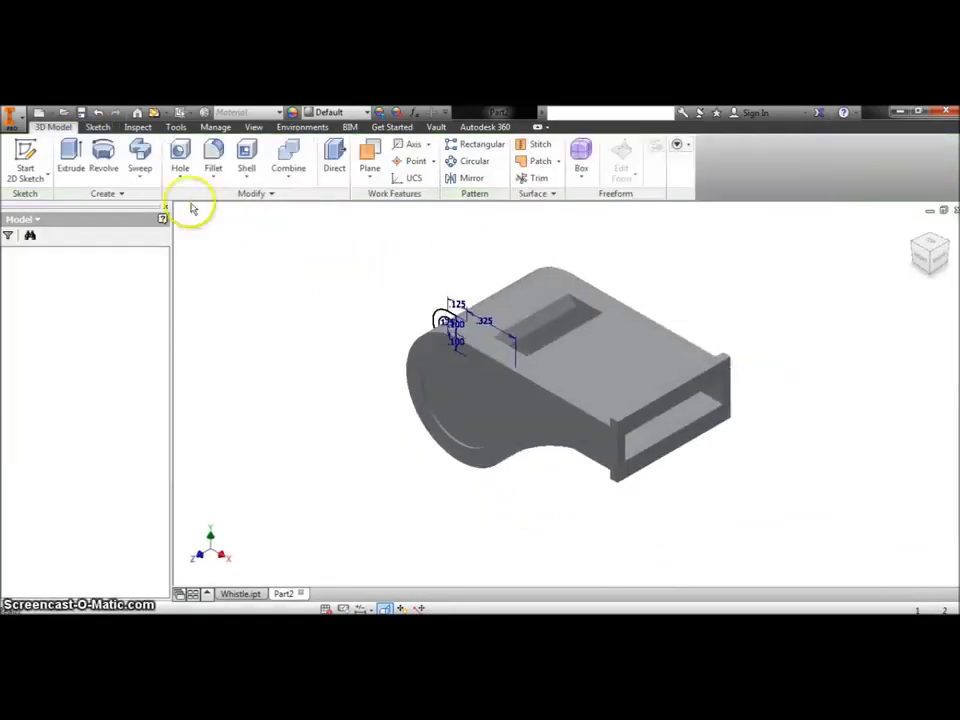
- Extrude the lug profile symmetrically .125 into a pierced tab, creating Extrusion6
left_click(72, 160)
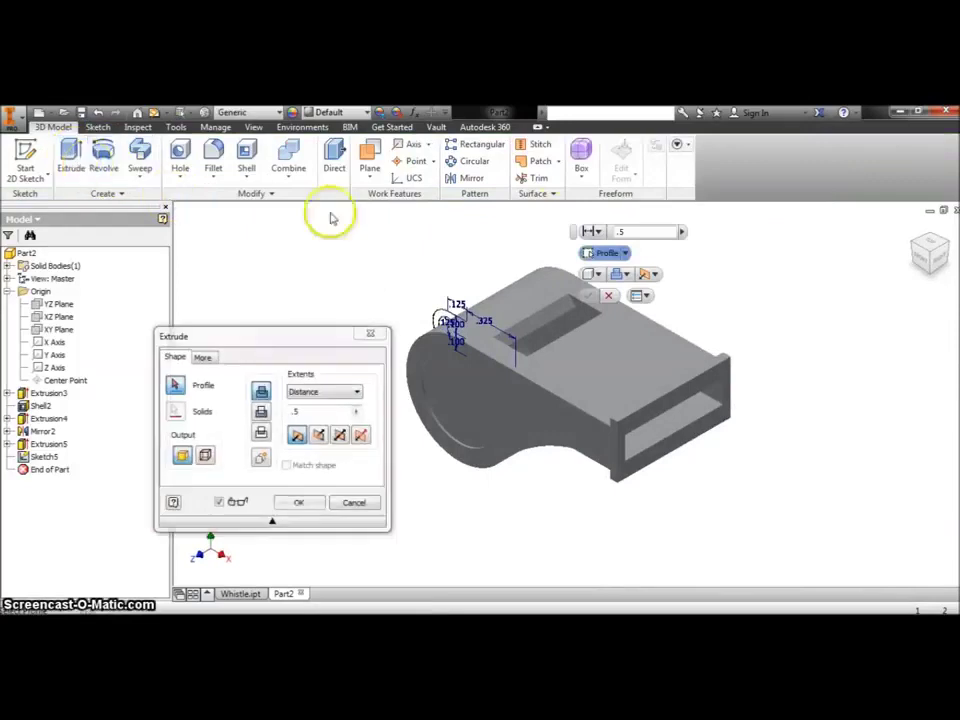
left_click(922, 248)
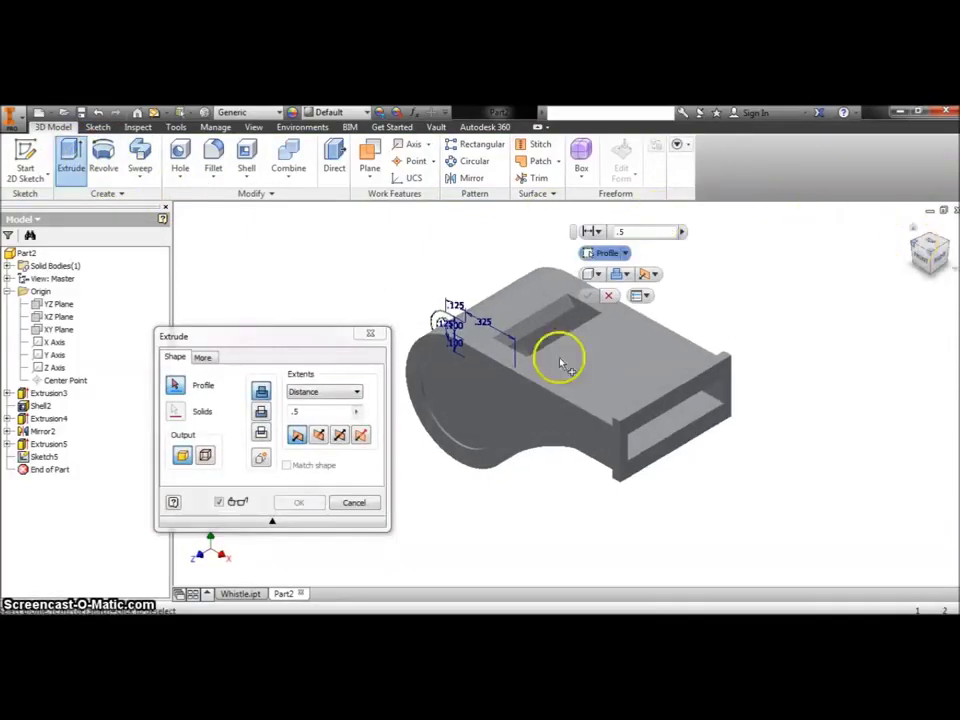
scroll(470, 476, "up", 5)
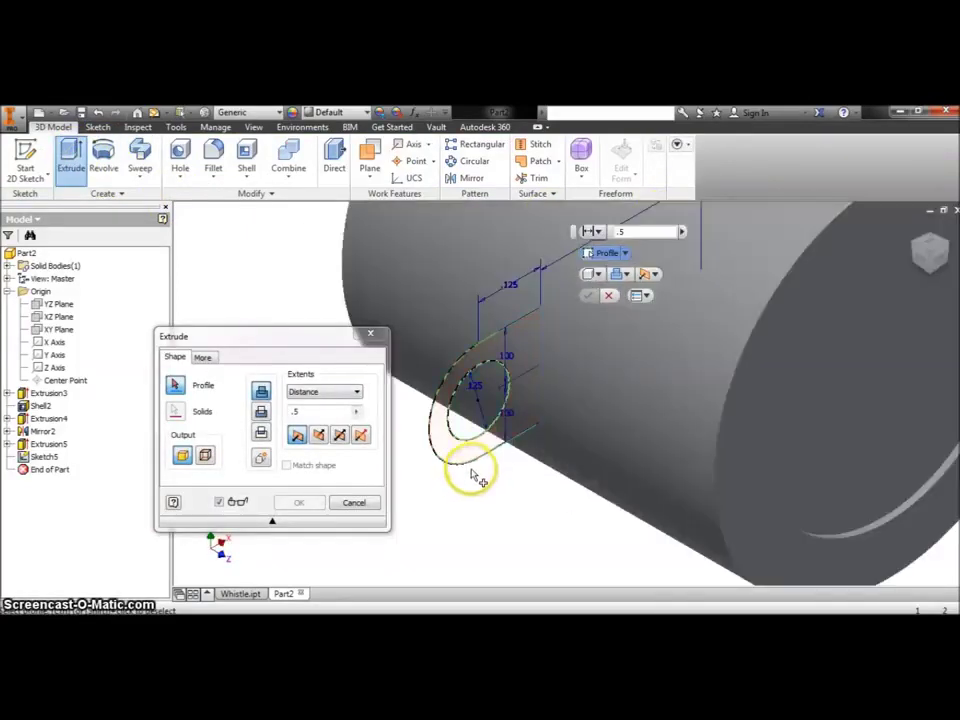
scroll(480, 478, "up", 2)
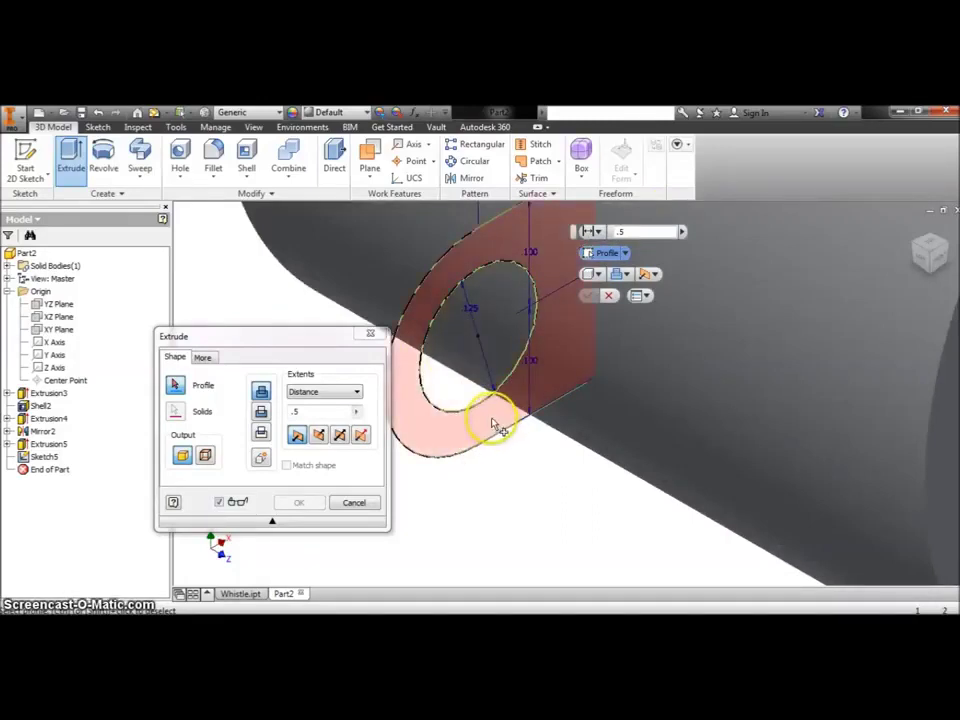
left_click(494, 425)
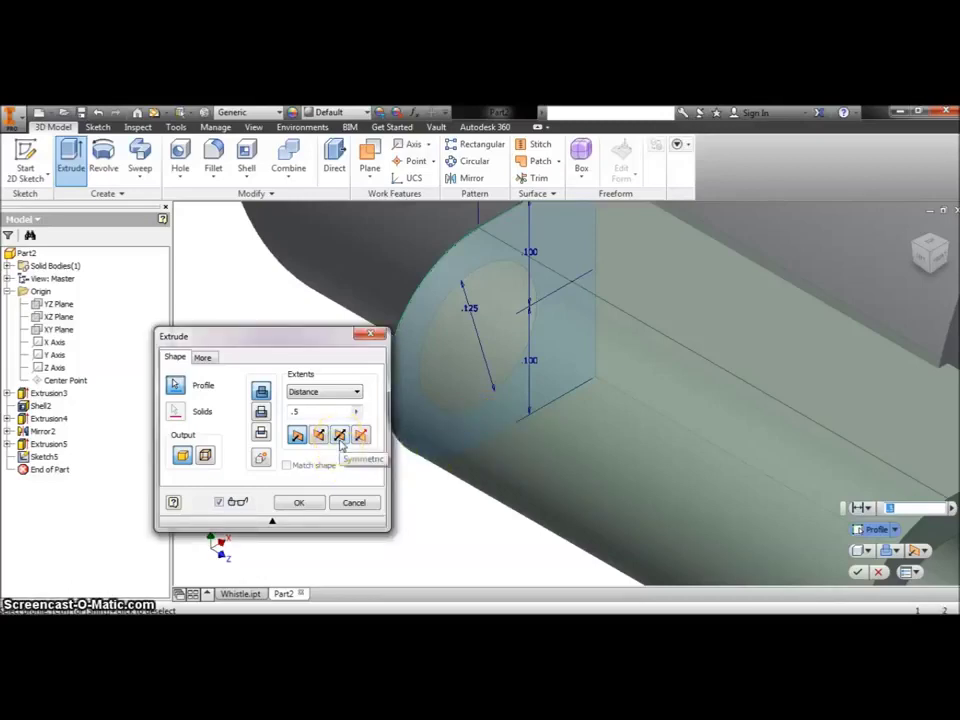
left_click(340, 440)
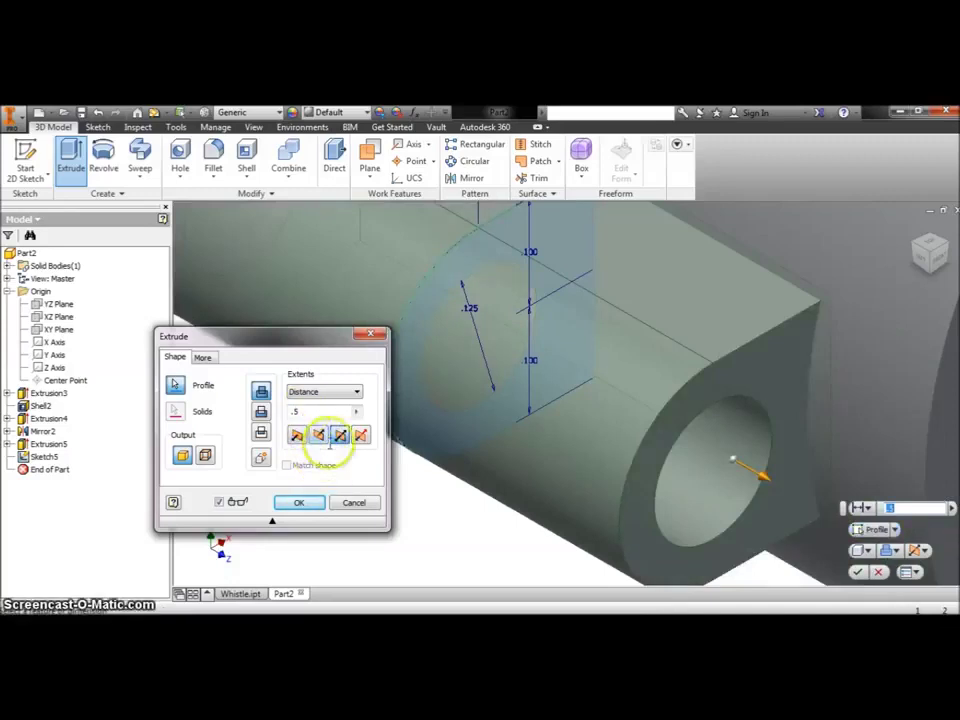
scroll(529, 426, "down", 3)
scroll(548, 423, "down", 3)
left_click_drag(320, 412, 278, 415)
type(".125")
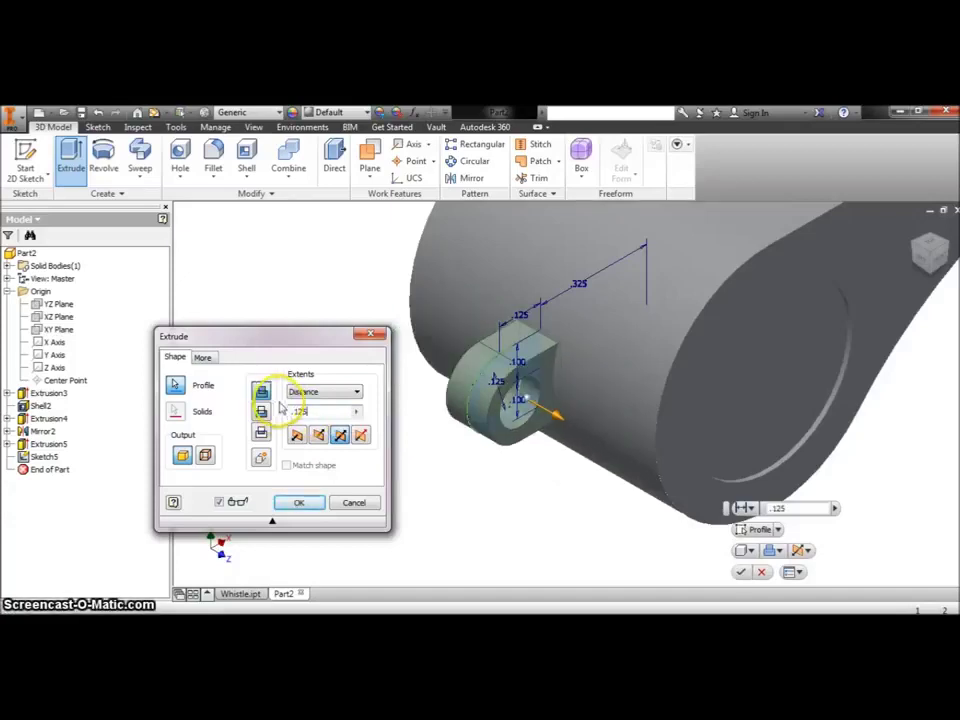
left_click(313, 507)
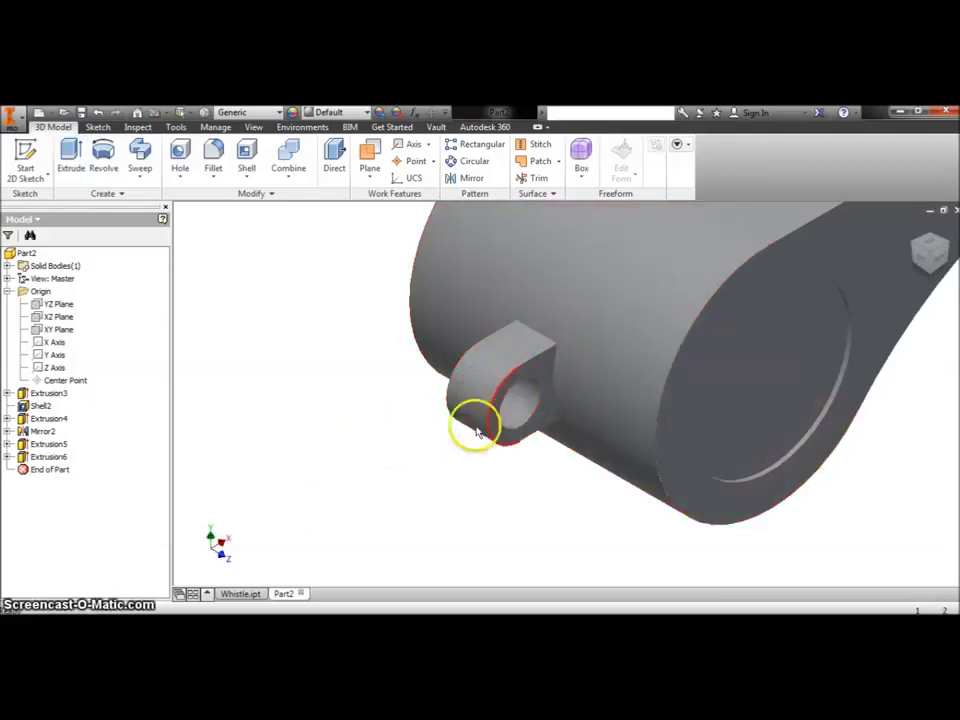
middle_click_drag(535, 475, 440, 505, "shift")
scroll(440, 505, "up", 3)
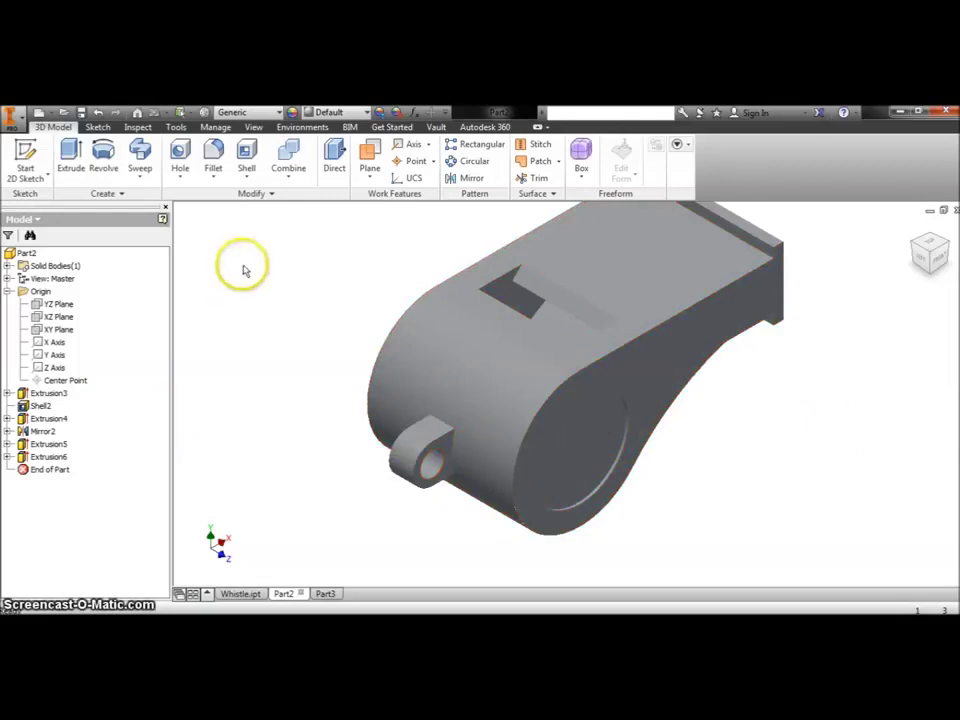
left_click(213, 150)
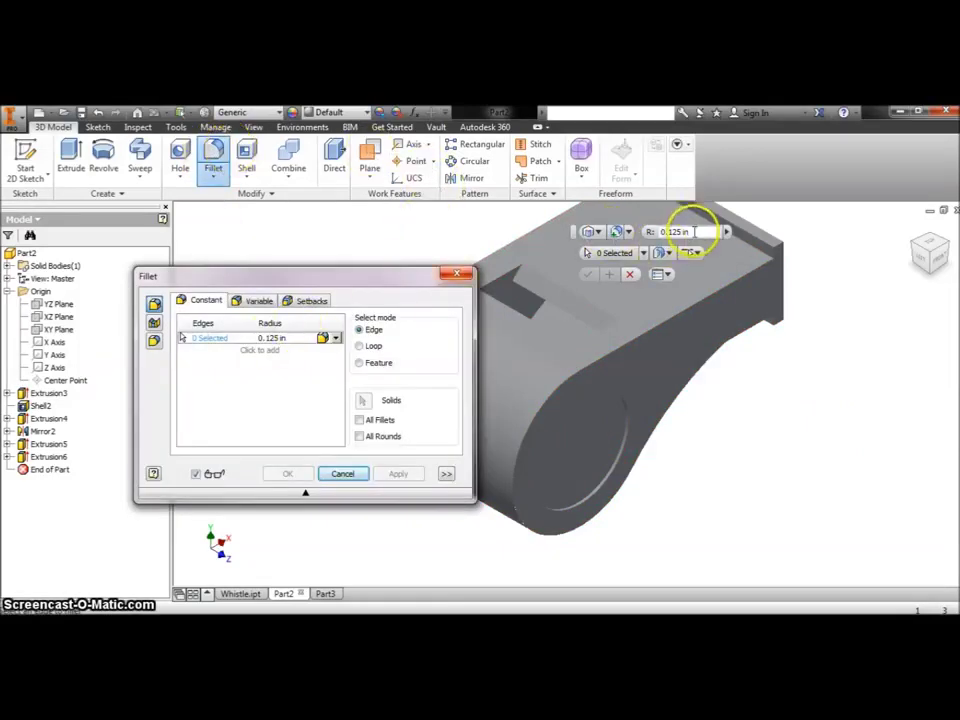
- Fillet all edges of Extrusion3 and Extrusion6 at 0.01 using feature selection
left_click_drag(693, 231, 668, 231)
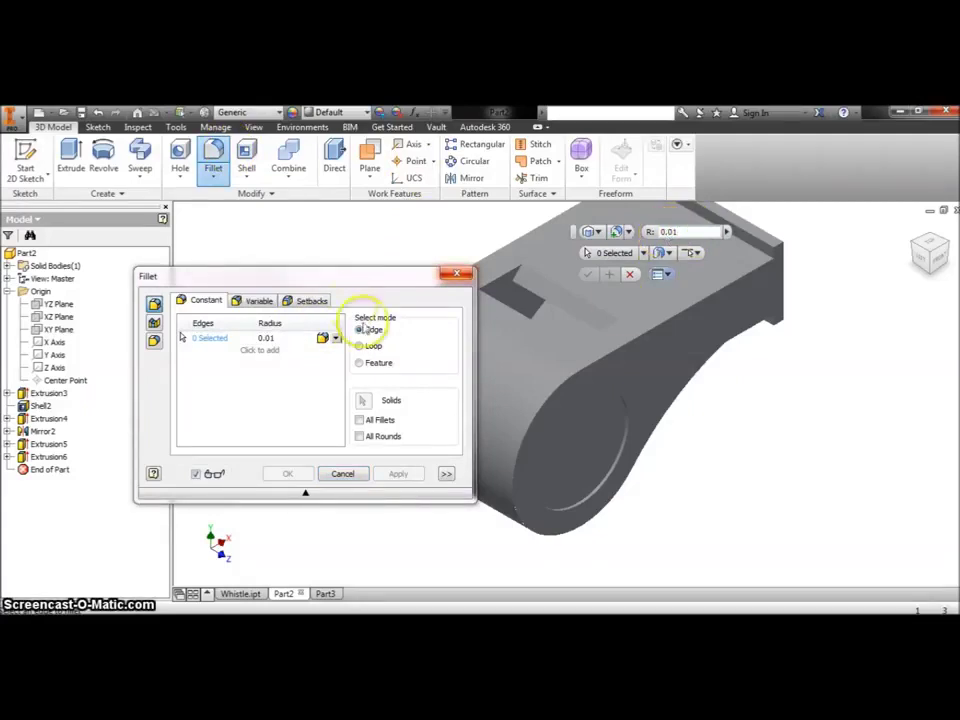
left_click_drag(351, 283, 706, 312)
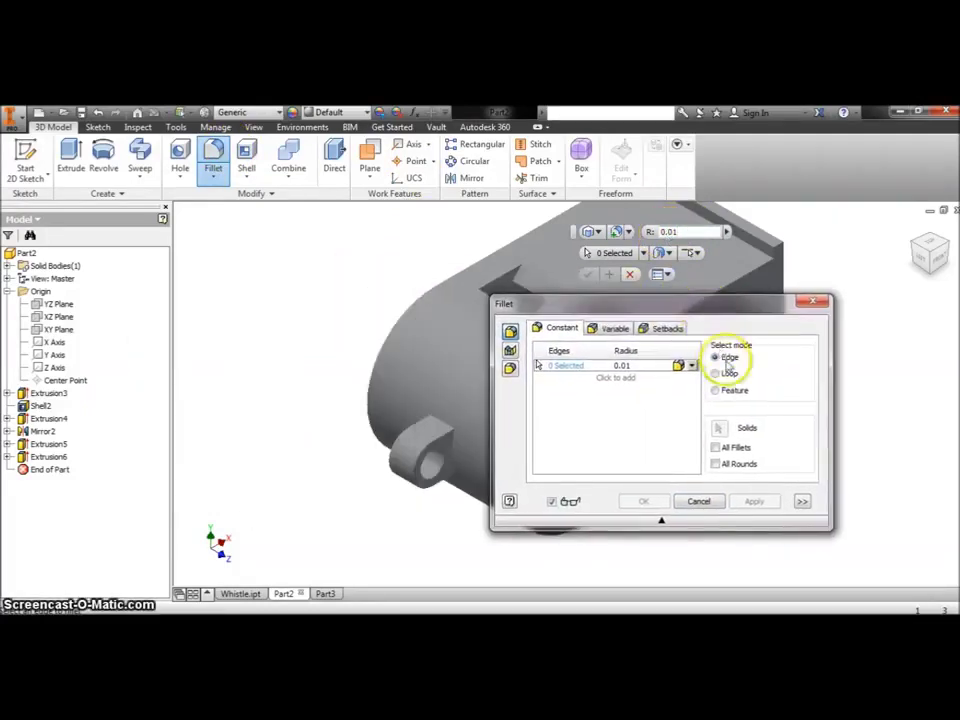
left_click(729, 396)
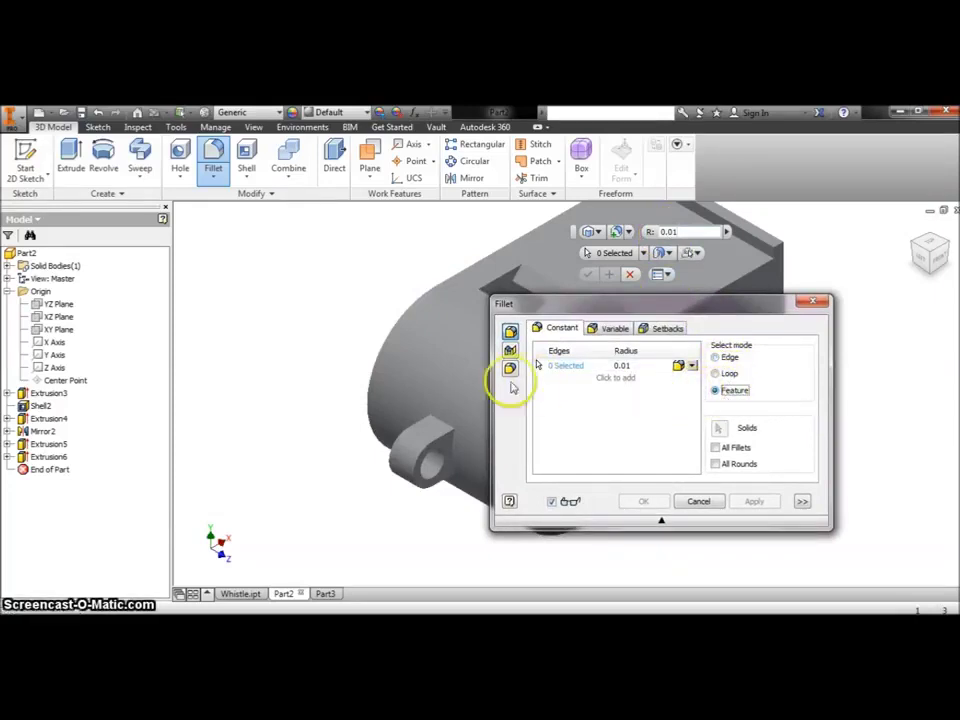
mouse_move(558, 313)
left_mouse_down()
mouse_move(750, 367)
mouse_move(694, 367)
left_mouse_up()
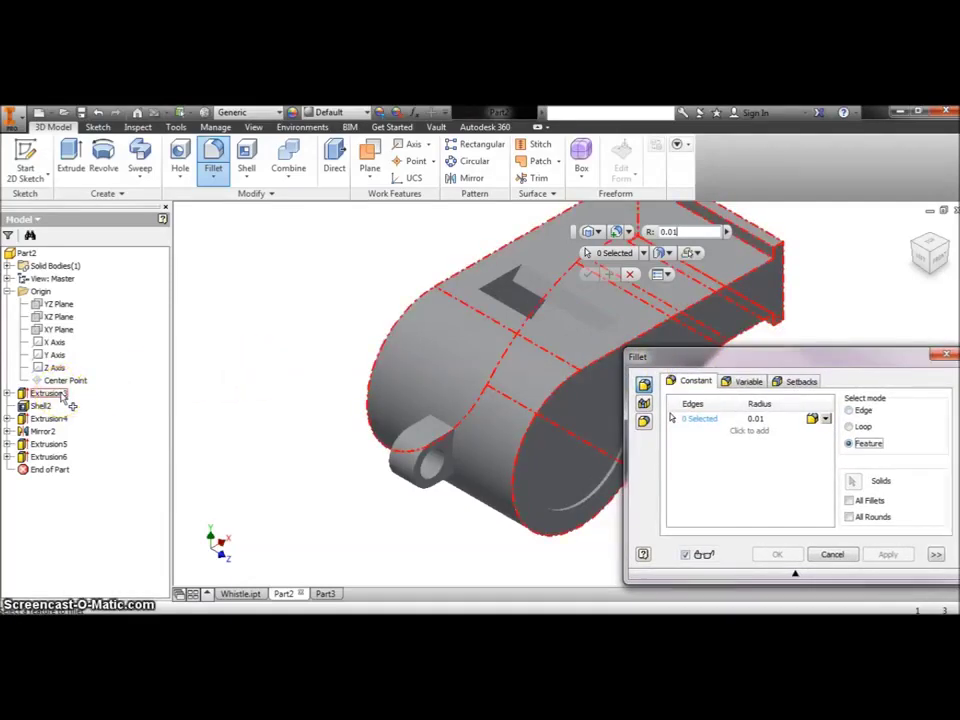
left_click(52, 395)
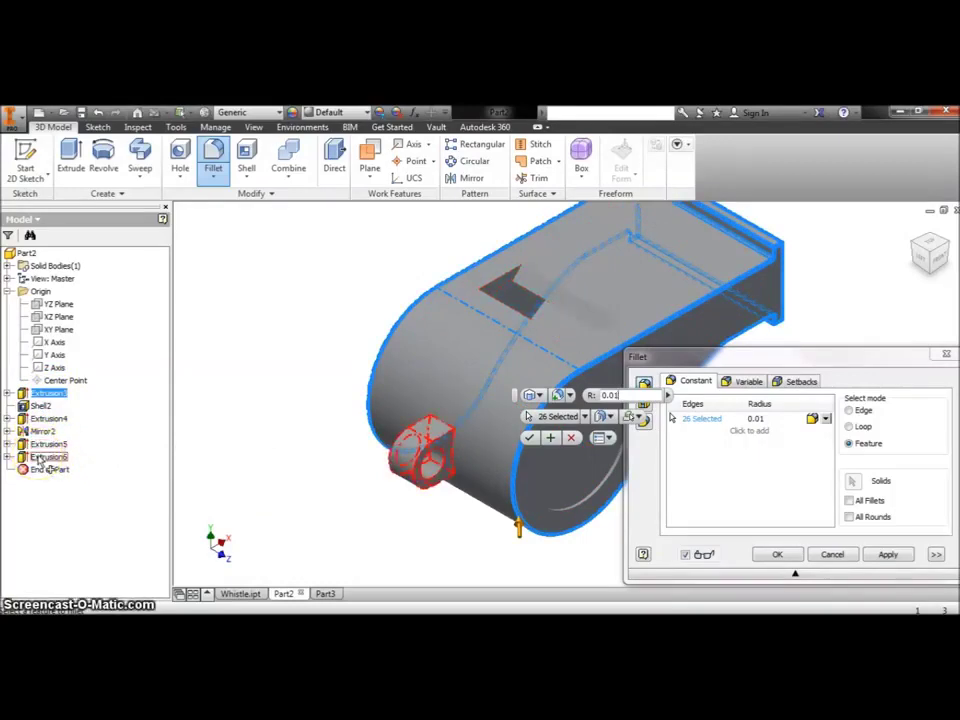
left_click(38, 457)
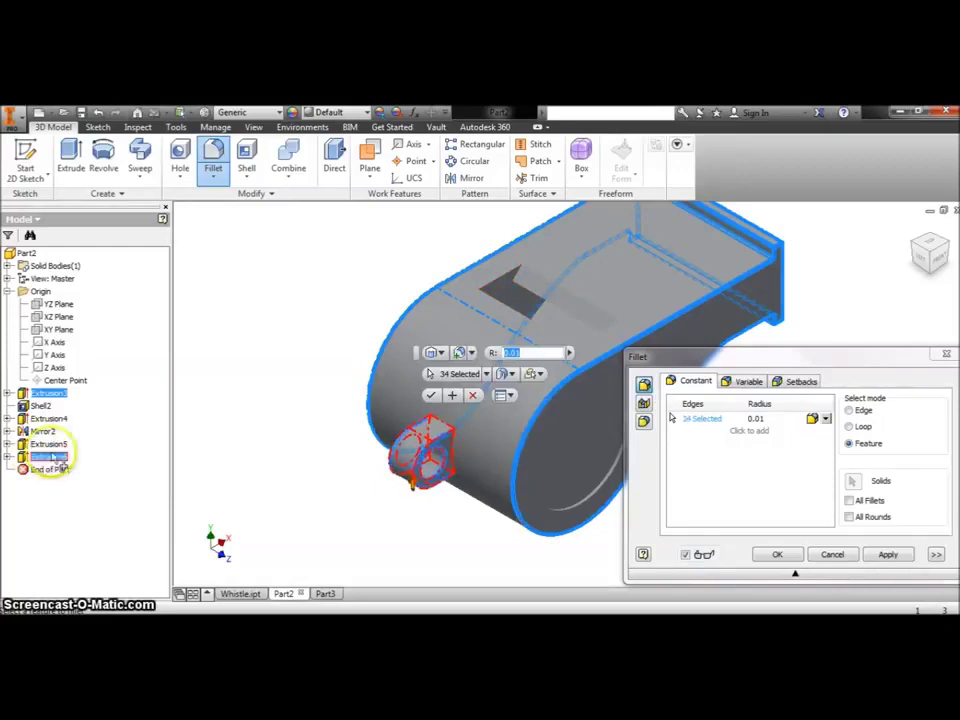
left_click(779, 555)
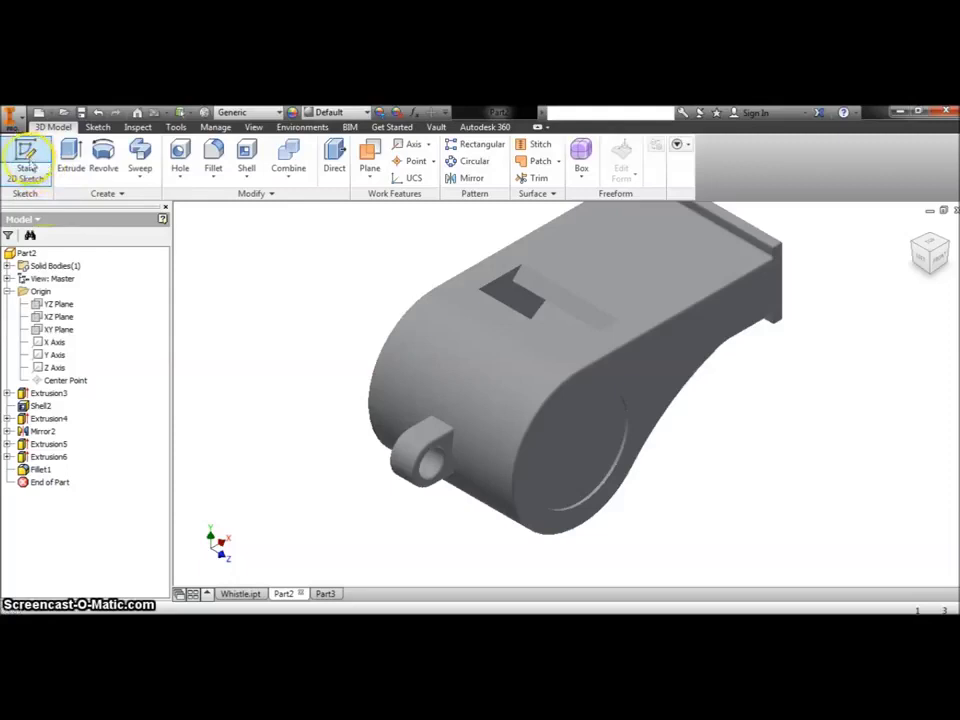
- Start a new 2D sketch on the XY Plane and slice the graphics with F7
left_click(28, 160)
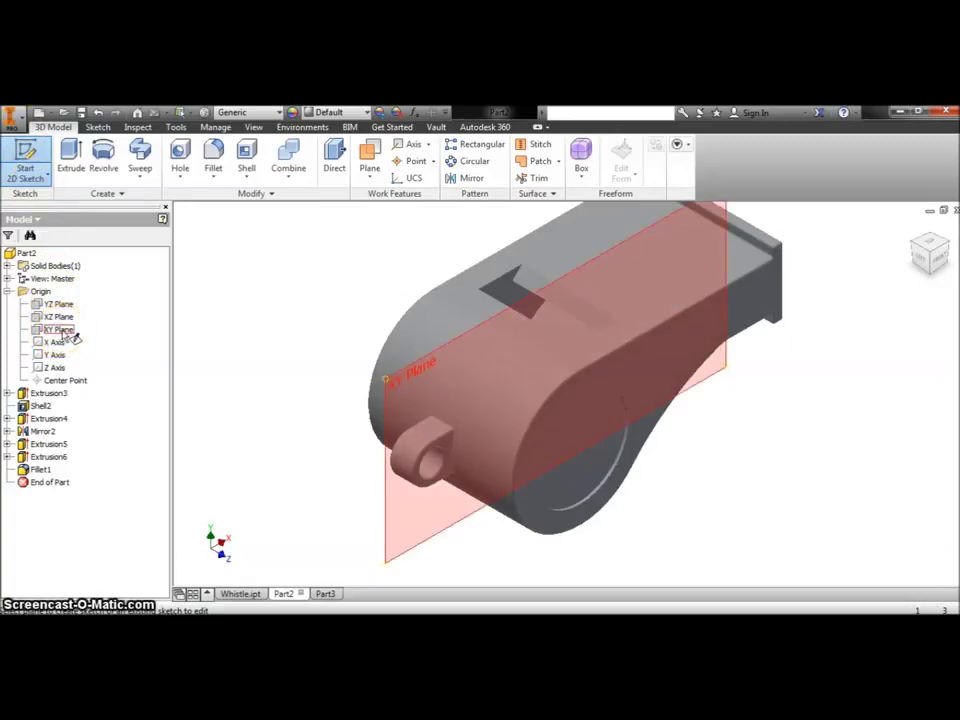
left_click(63, 333)
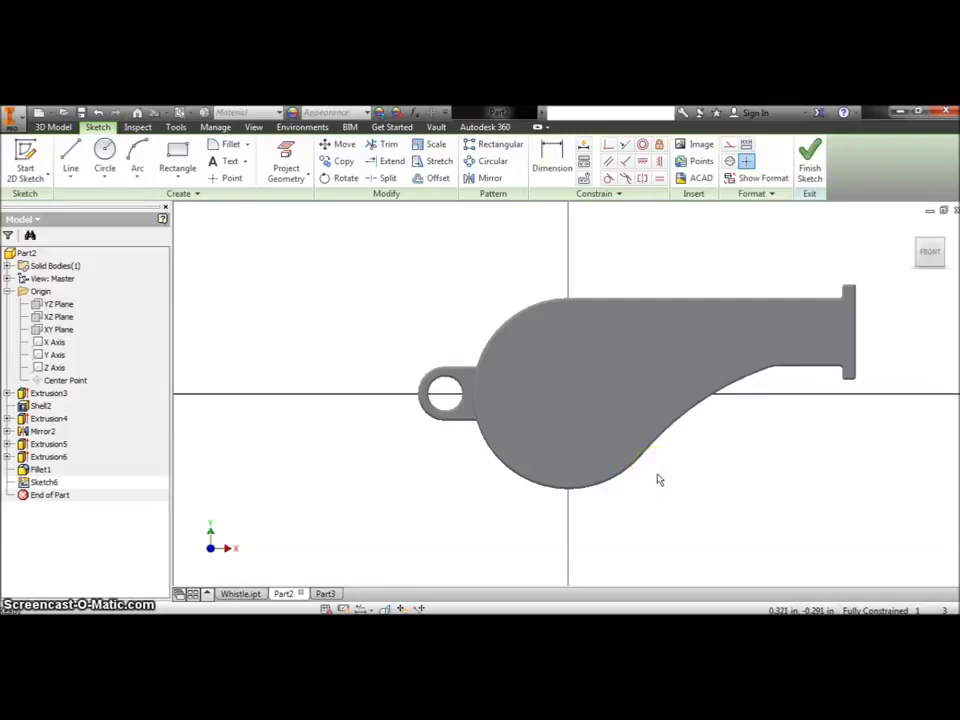
key("F7")
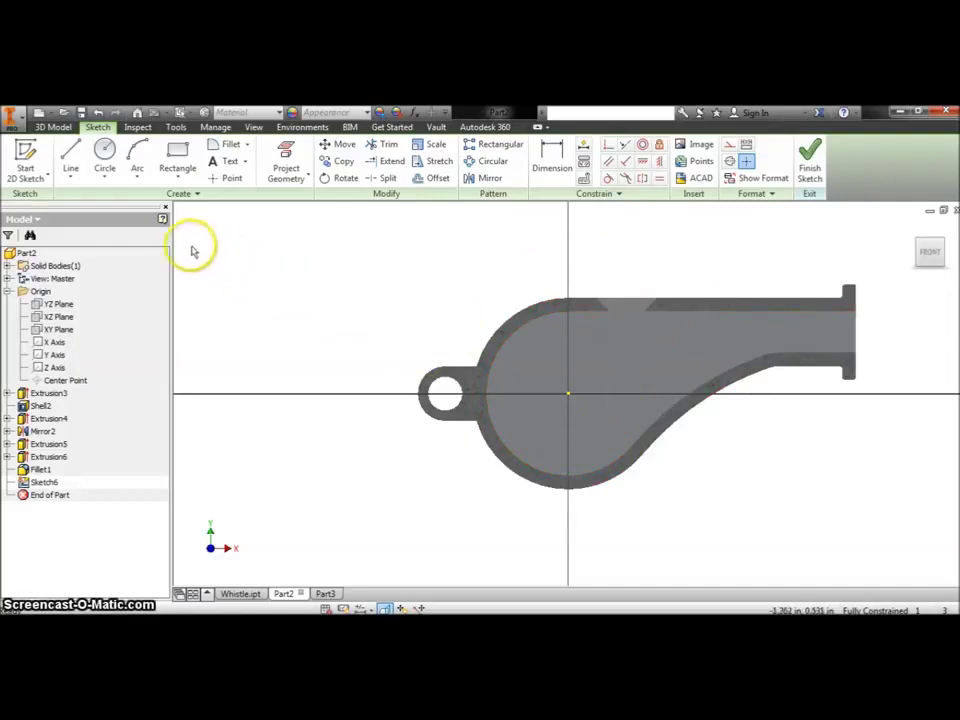
- Draw a .350 vertical line down from the sketch centre point
left_click(72, 152)
left_click(72, 152)
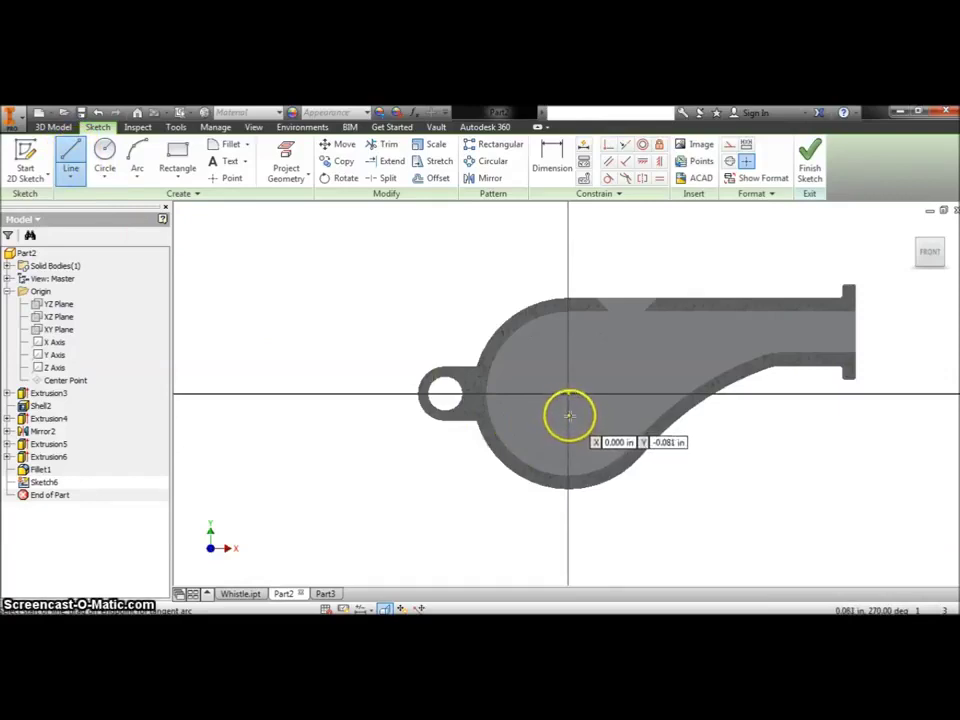
left_click(568, 396)
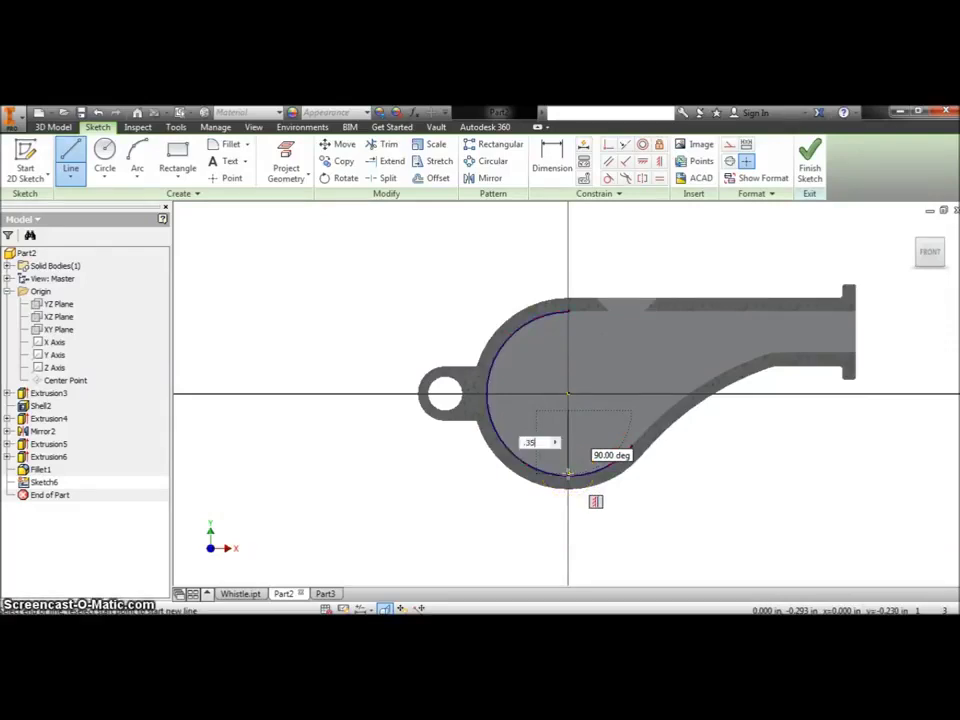
key("Return")
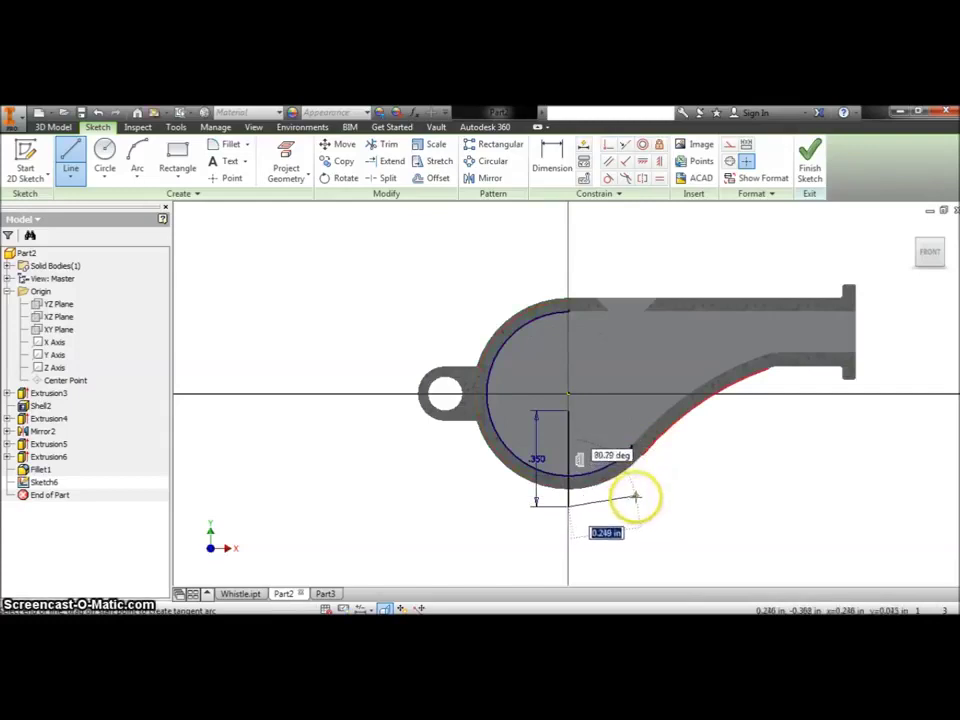
key("Escape")
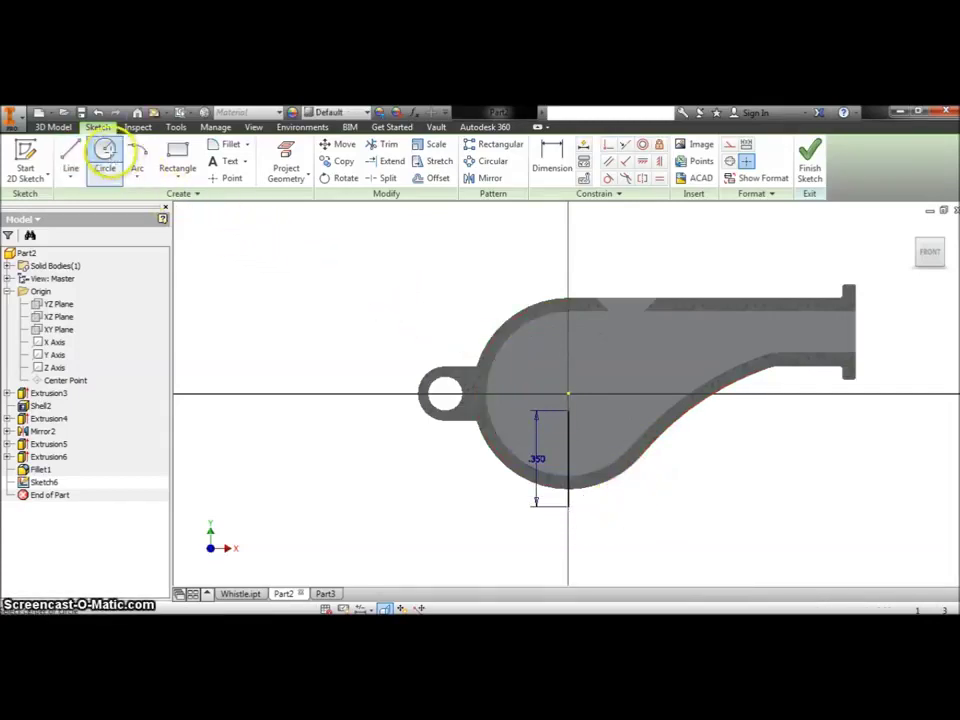
- Draw a circle at the sketch origin with a 0.350 in radius
left_click(105, 151)
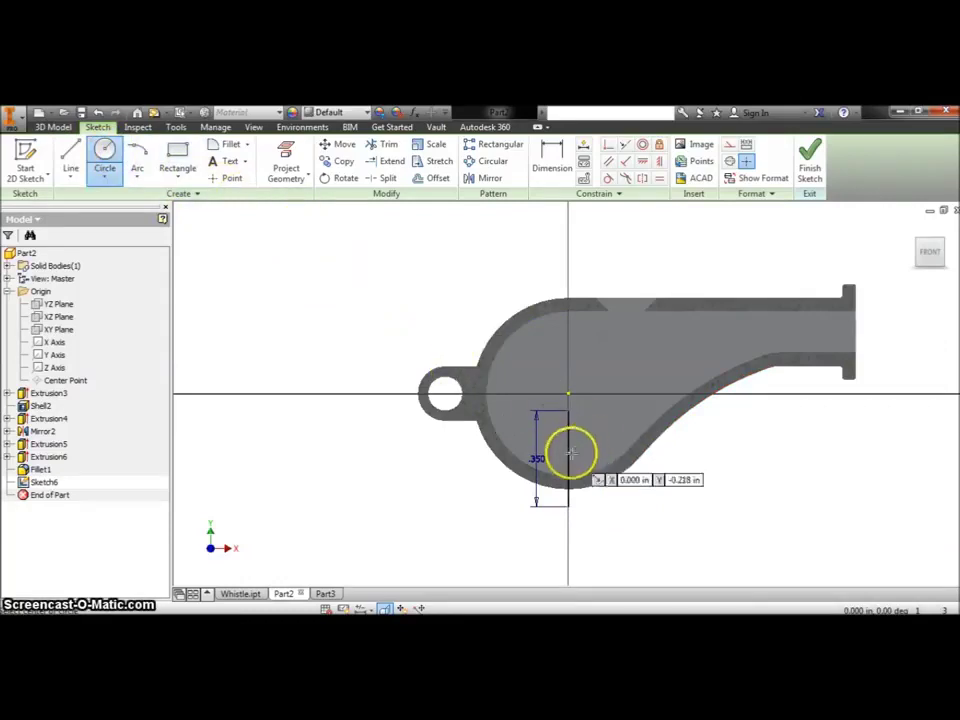
left_click(568, 393)
left_click(567, 461)
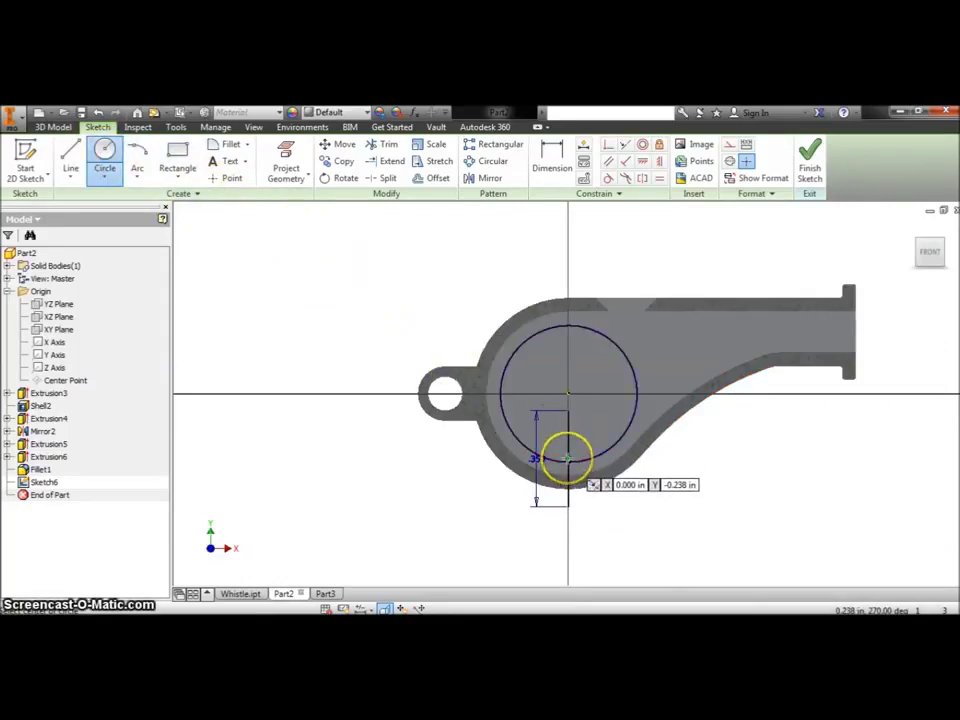
scroll(567, 460, "up", 2)
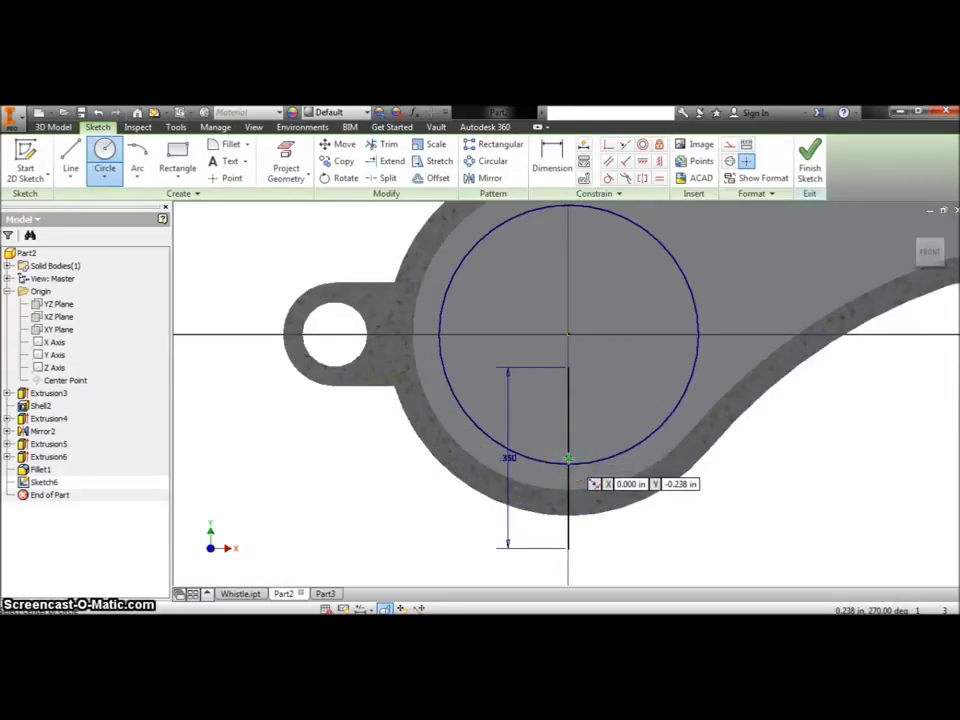
left_click(568, 458)
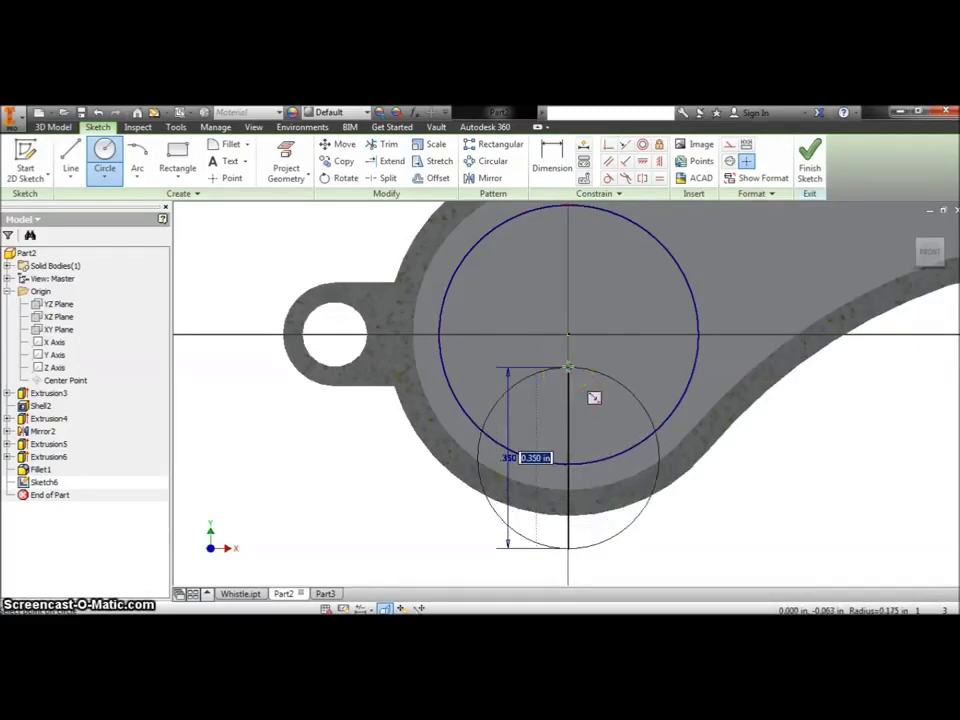
key("Return")
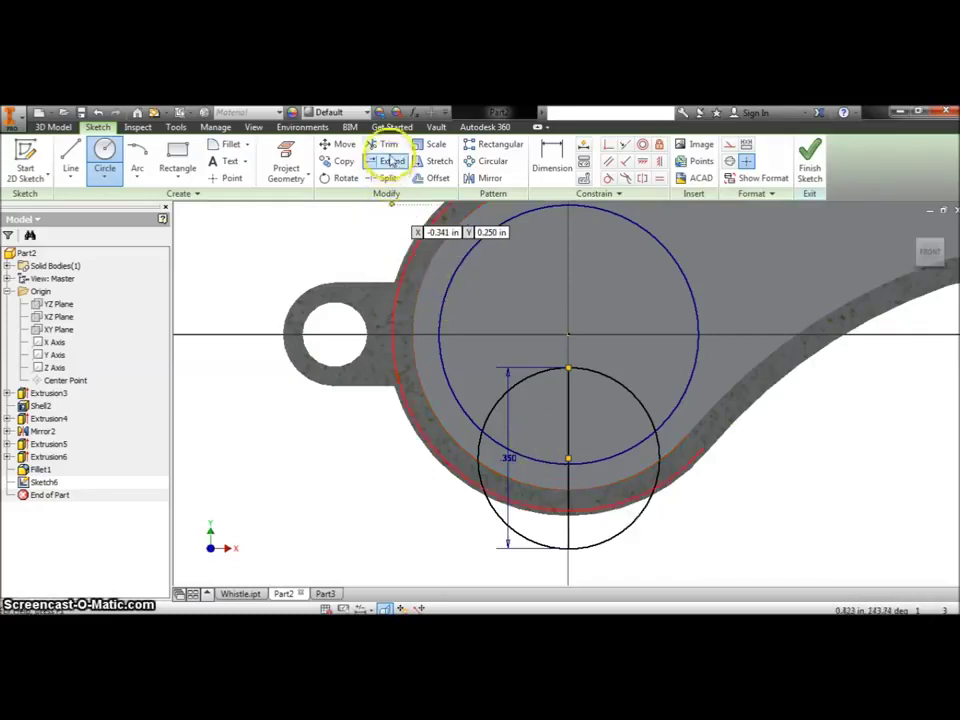
- Trim away the circle's left half to leave a D-shaped outline
left_click(391, 152)
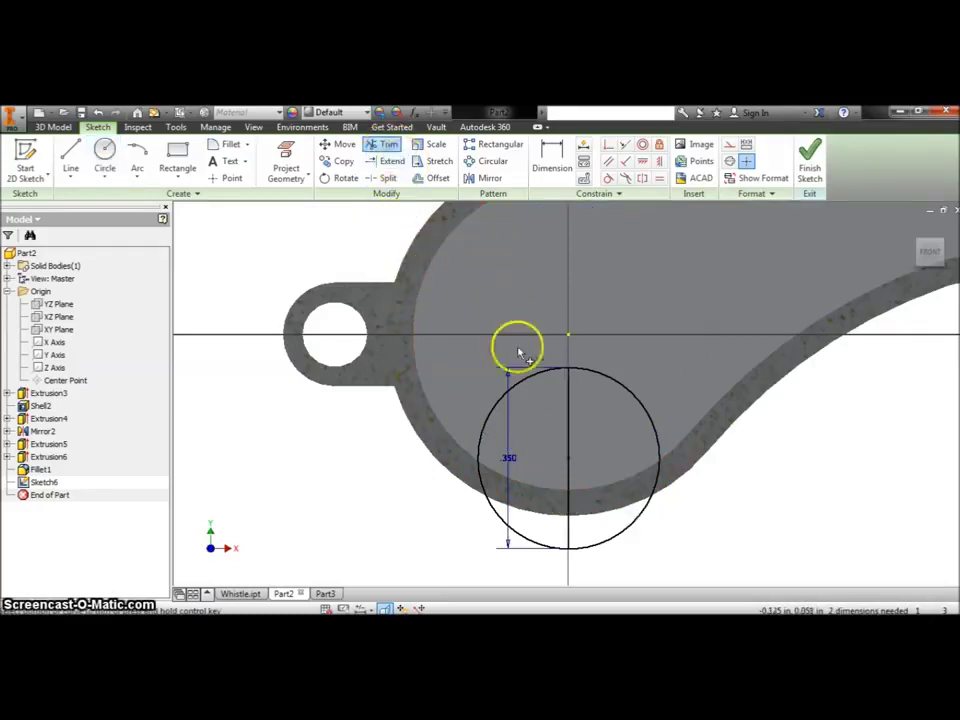
left_click(527, 388)
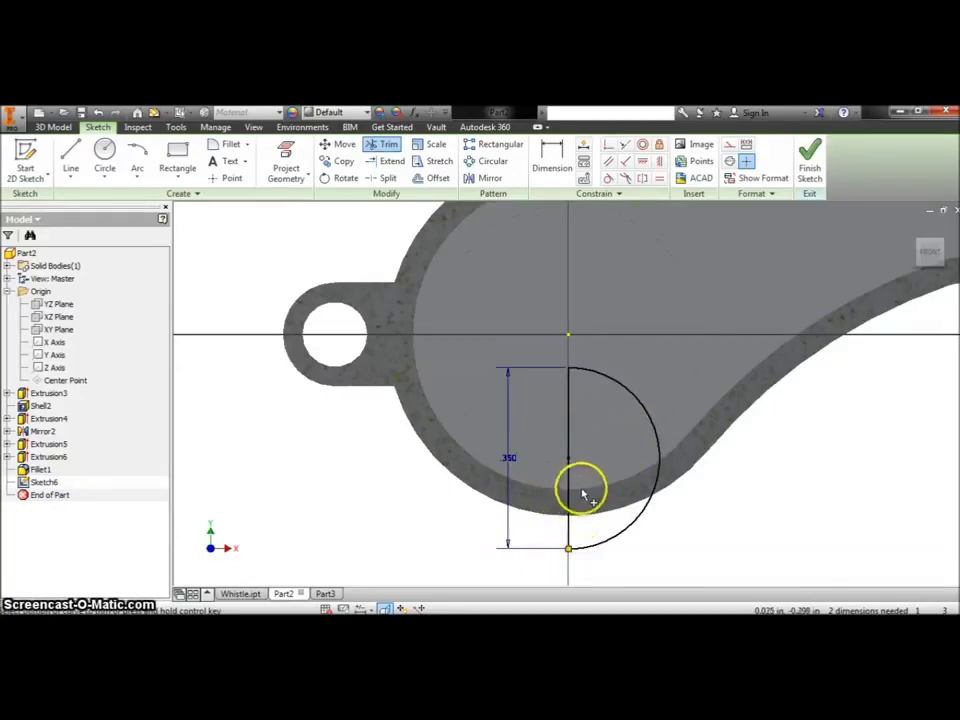
left_click(287, 160)
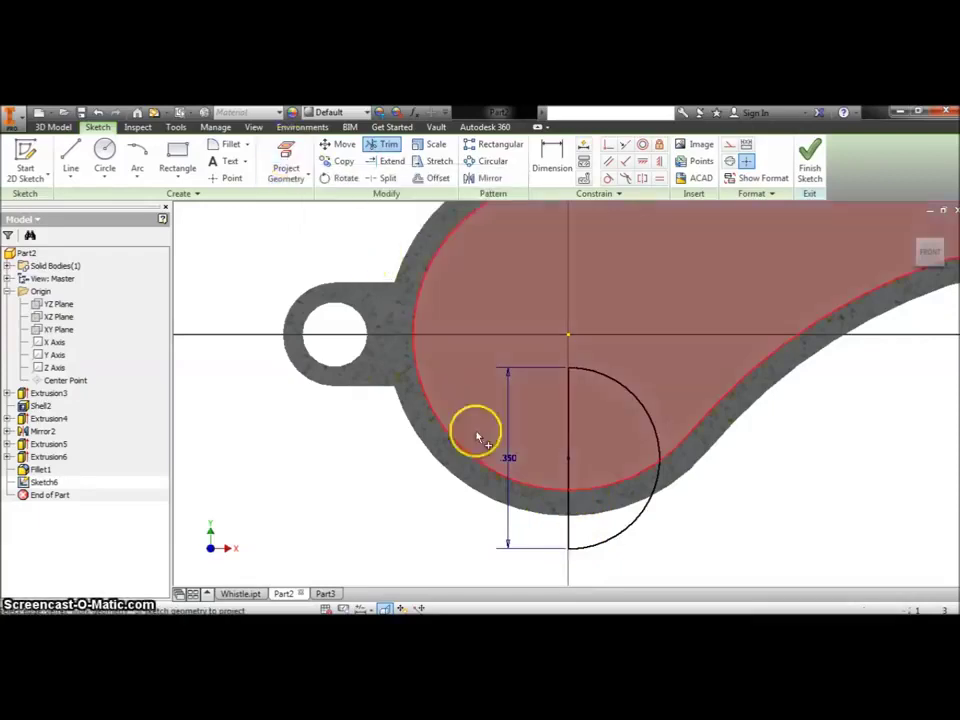
- Project the whistle body's outer edge, make the arc tangent to it, and finish Sketch6
left_click(557, 494)
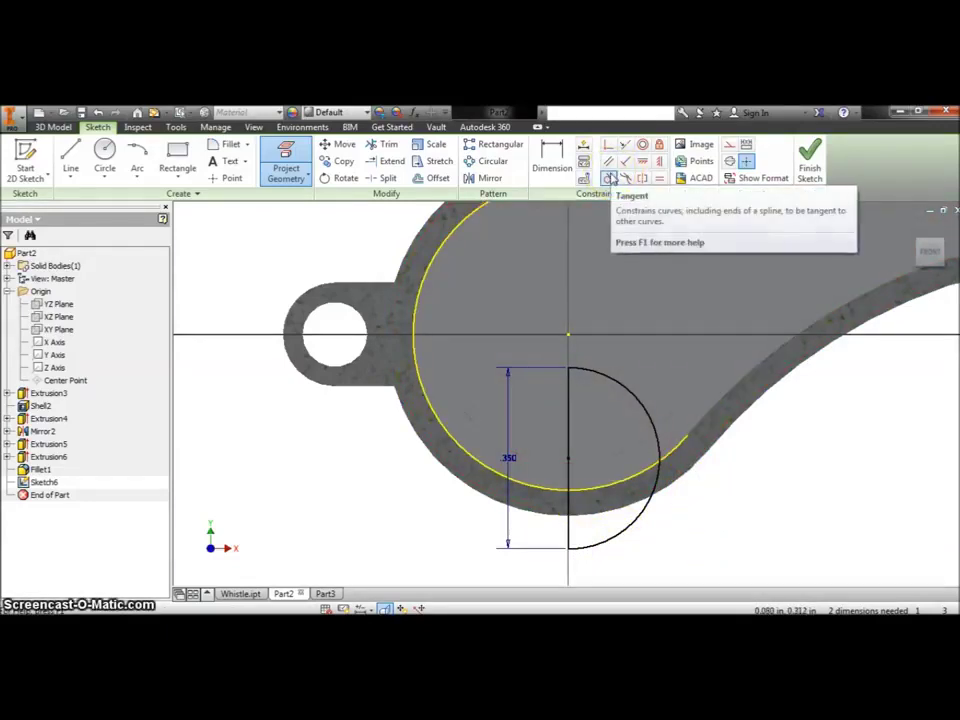
left_click(609, 178)
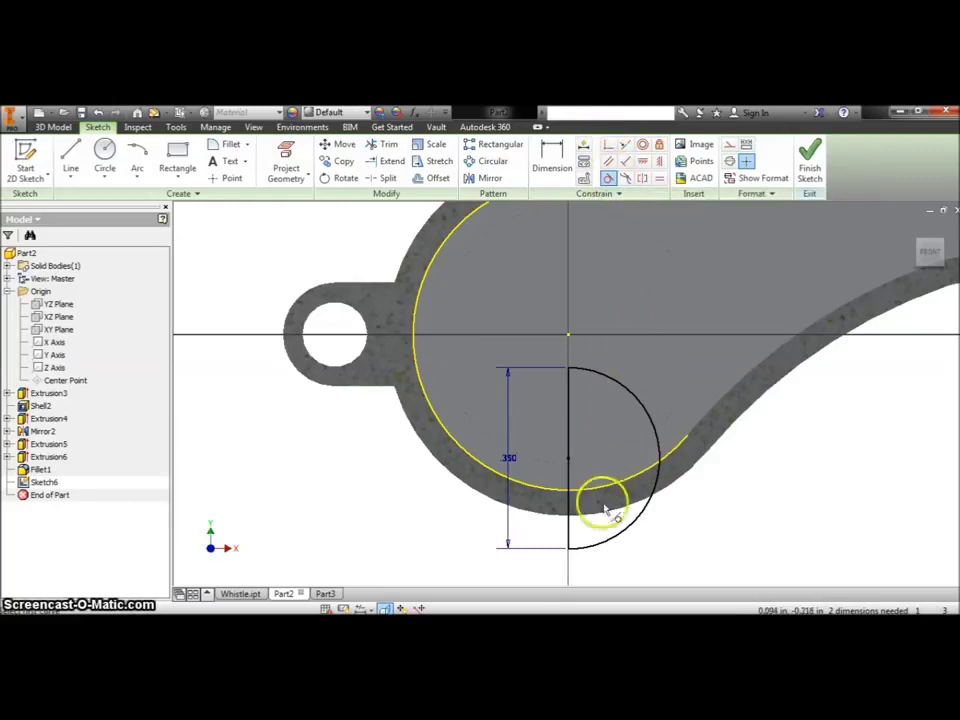
left_click(589, 555)
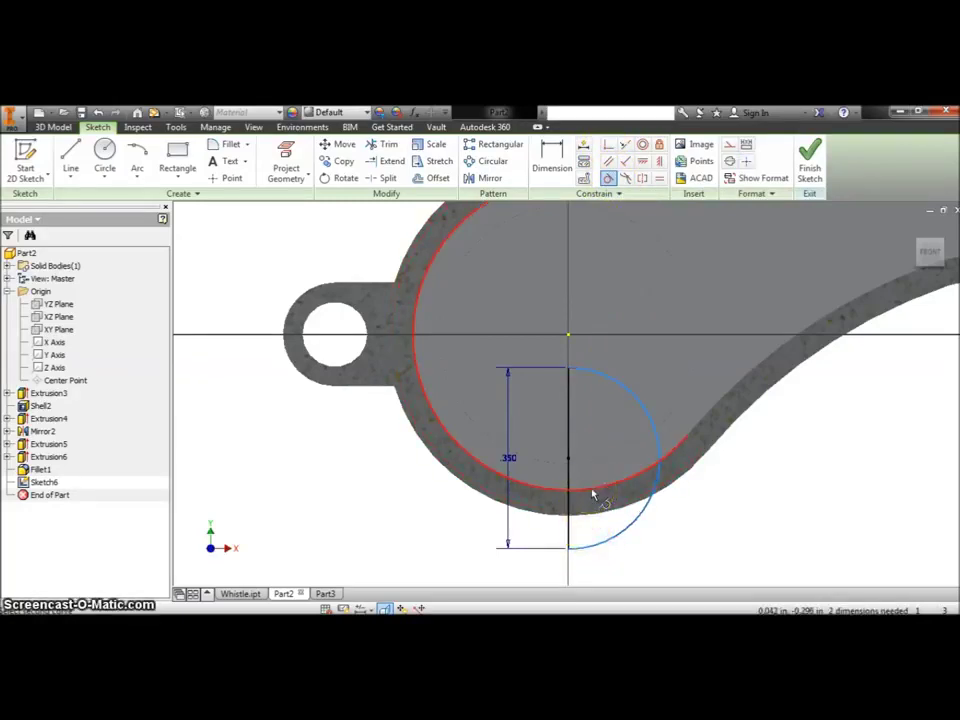
left_click(592, 494)
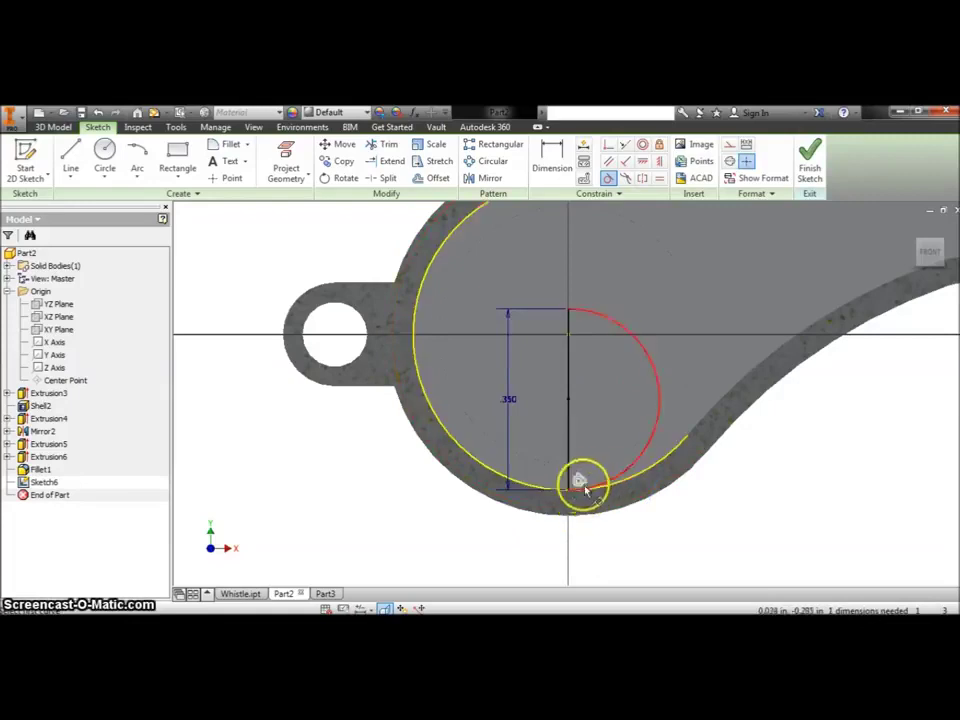
left_click(604, 488)
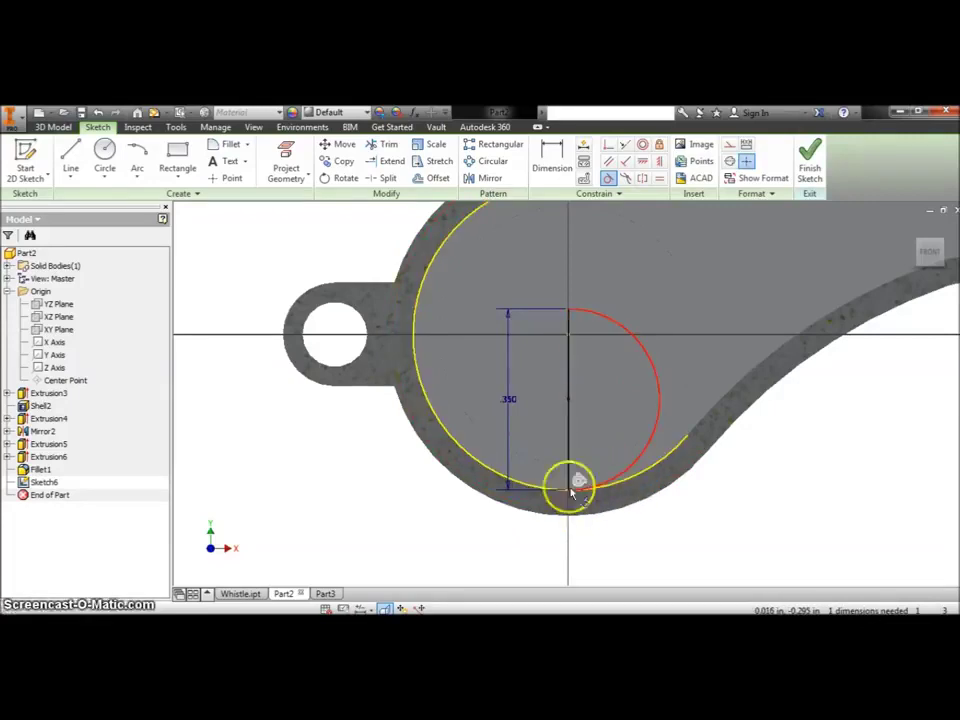
left_click(810, 168)
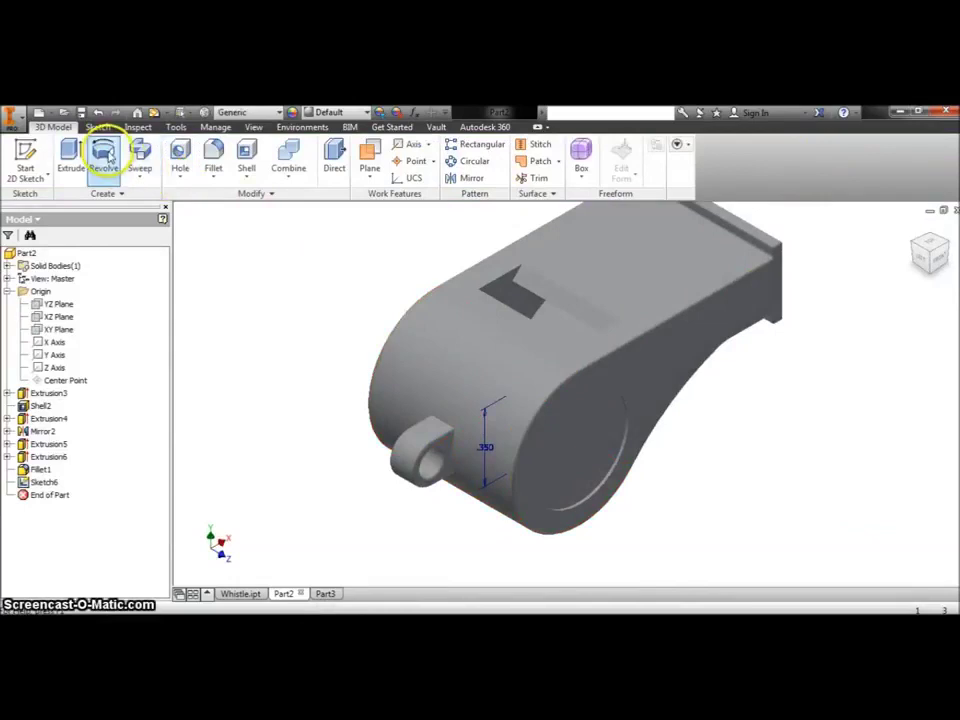
- Revolve Sketch6's D-shape a full turn about the Y Axis, then fit the whistle in view
left_click(104, 155)
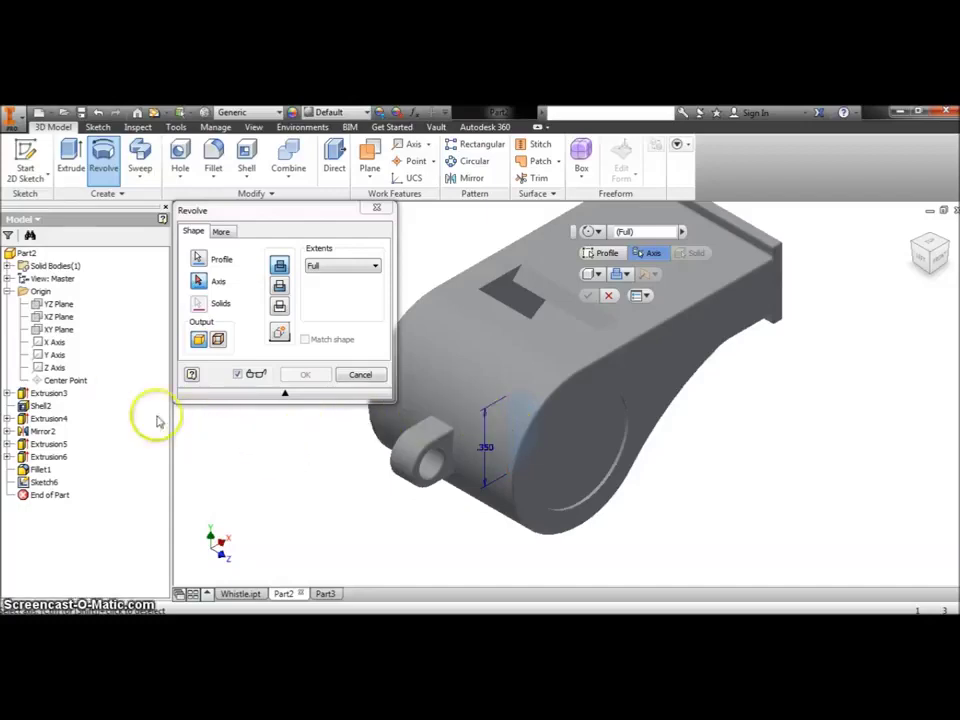
left_click(60, 357)
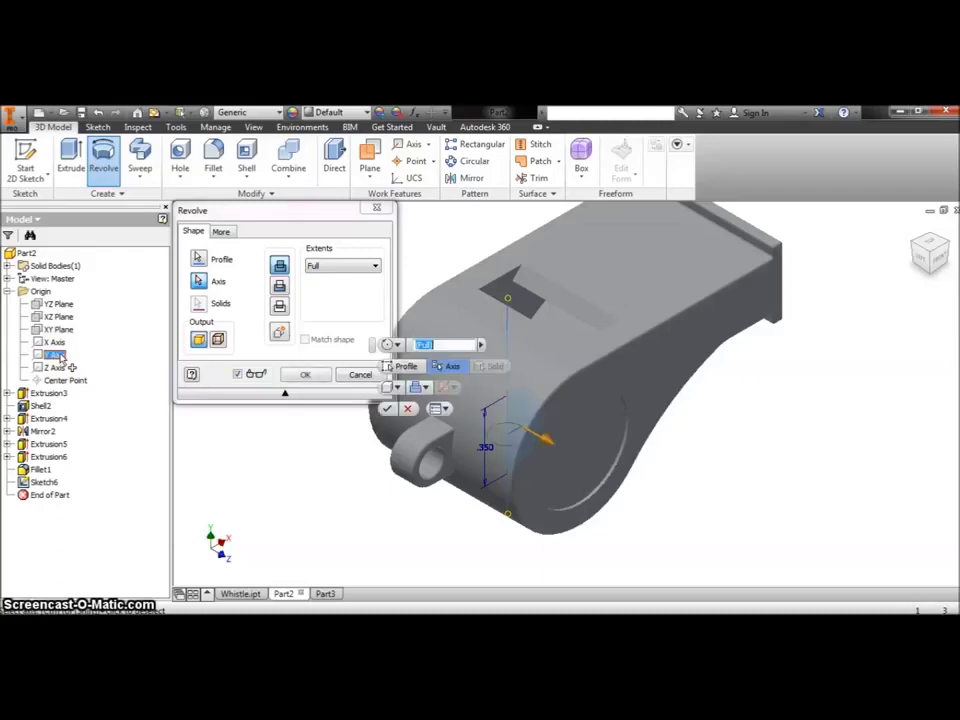
left_click(309, 376)
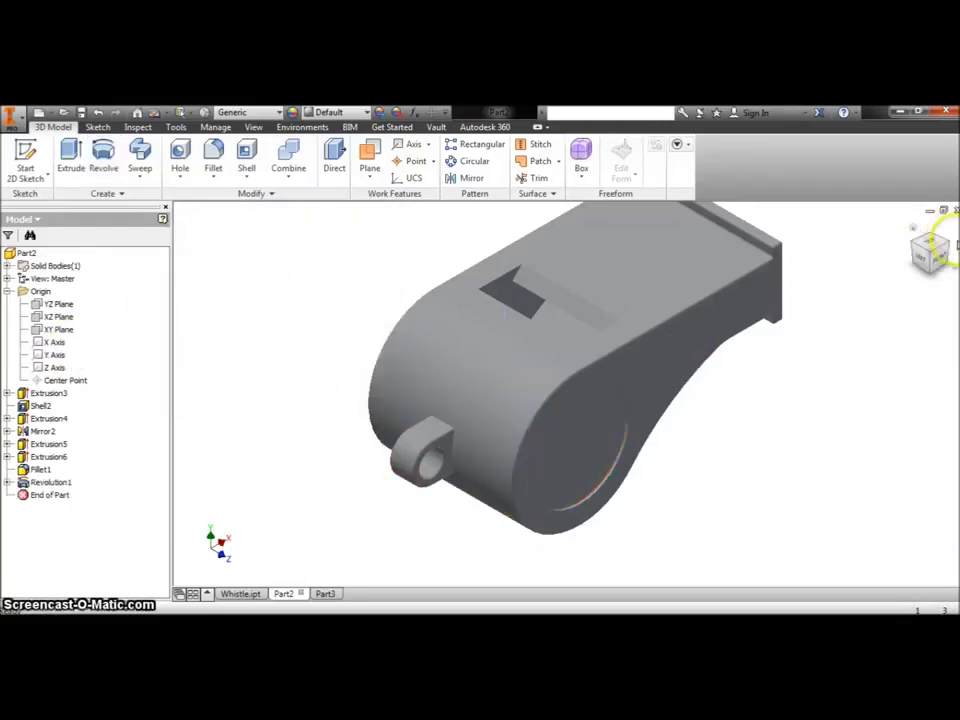
left_click(940, 255)
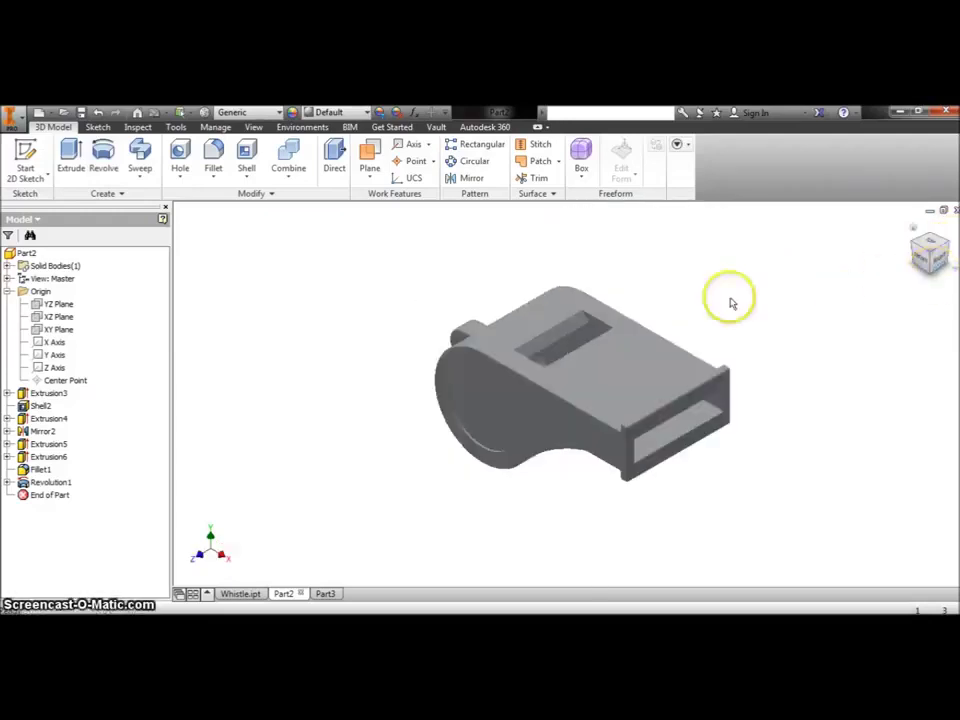
mouse_move(932, 245)
left_mouse_down()
mouse_move(885, 285)
mouse_move(932, 265)
left_mouse_up()
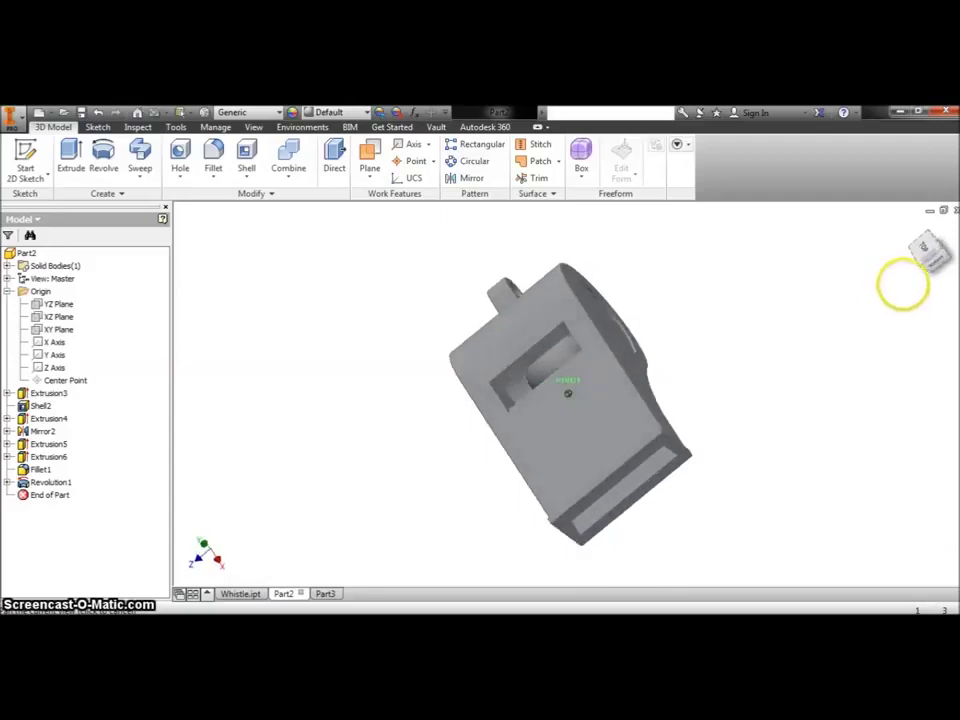
left_click(935, 262)
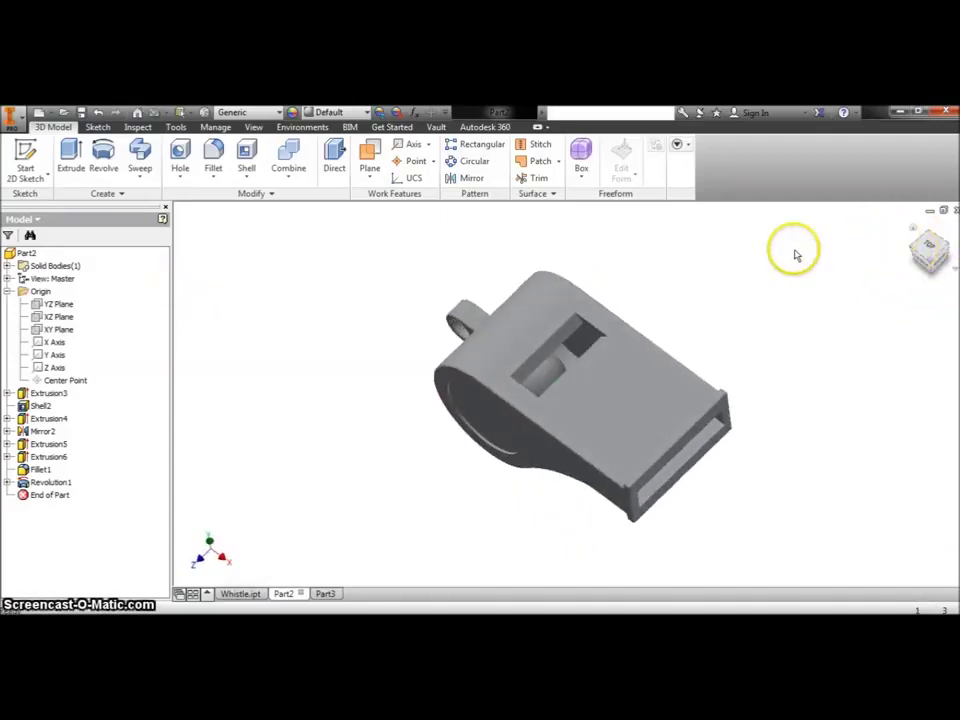
left_click(927, 257)
mouse_move(928, 248)
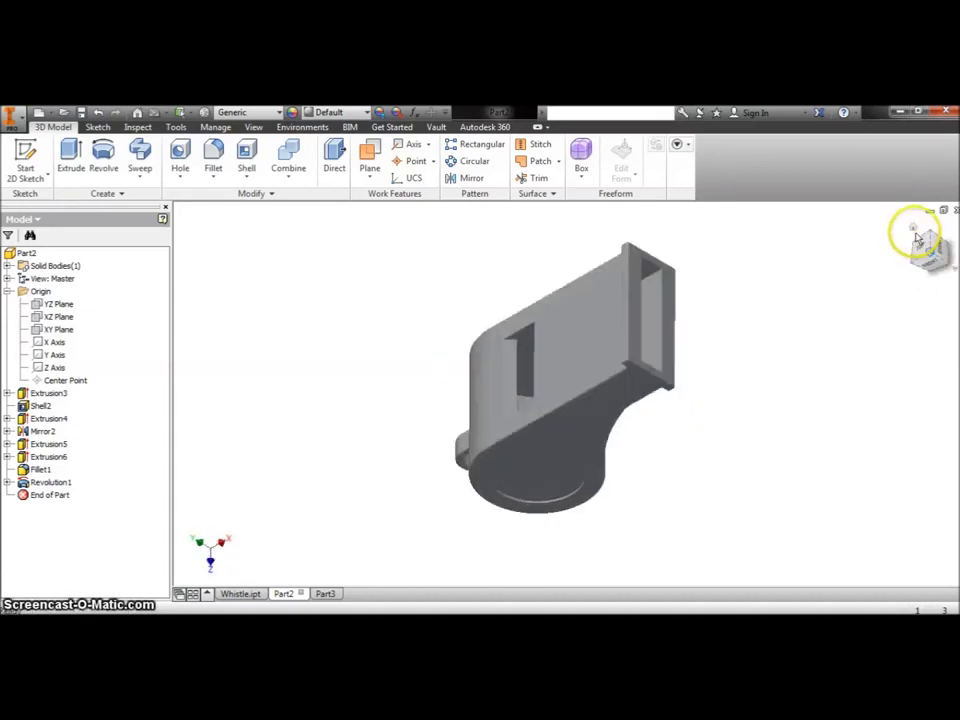
left_click(913, 228)
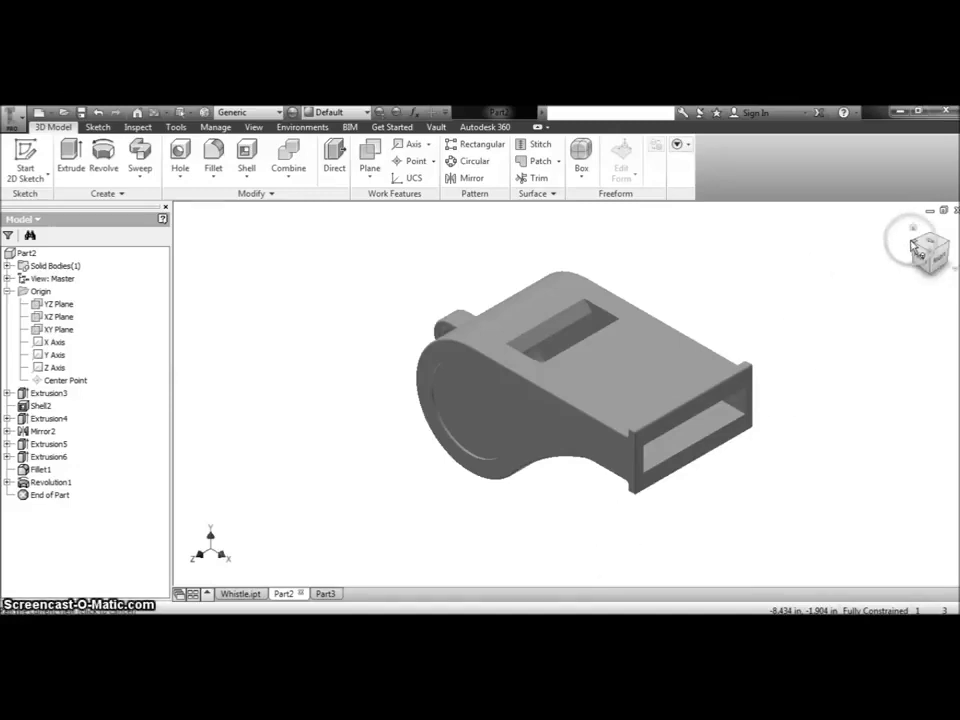
mouse_move(795, 288)
middle_mouse_down("shift")
mouse_move(399, 373)
mouse_move(484, 469)
middle_mouse_up("shift")
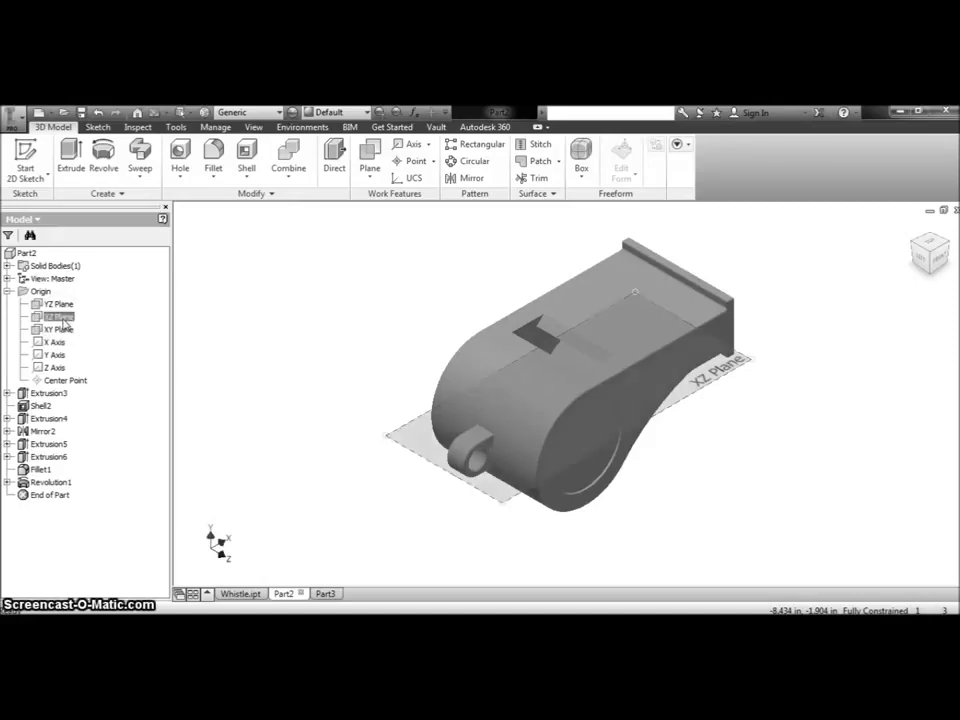
- Create Sketch9 on the XZ Plane, viewed from the top with sliced graphics
right_click(64, 323)
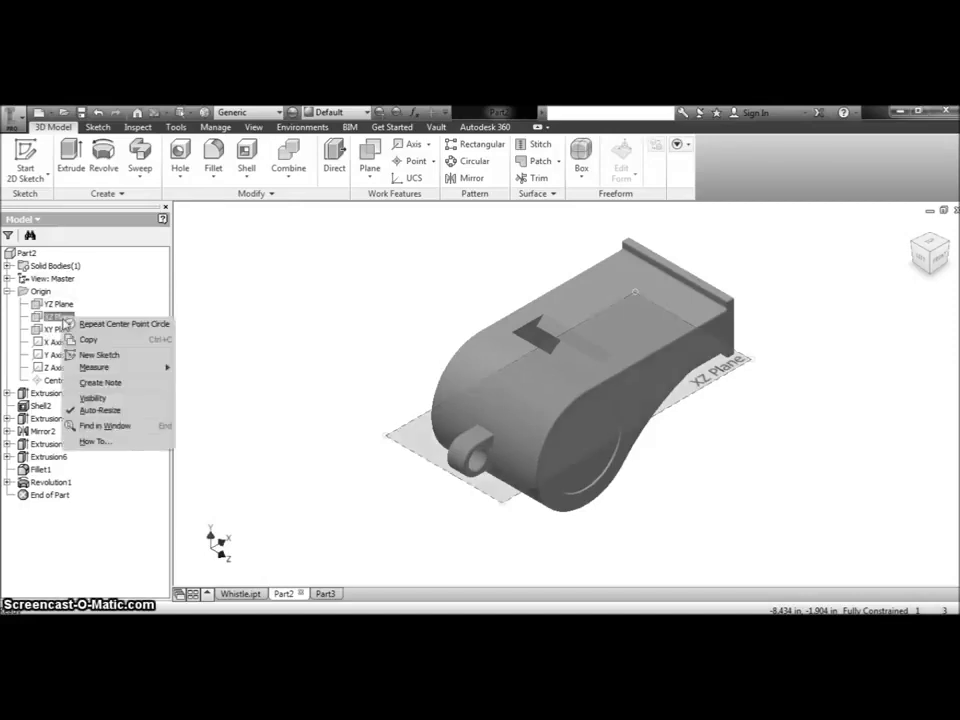
left_click(85, 356)
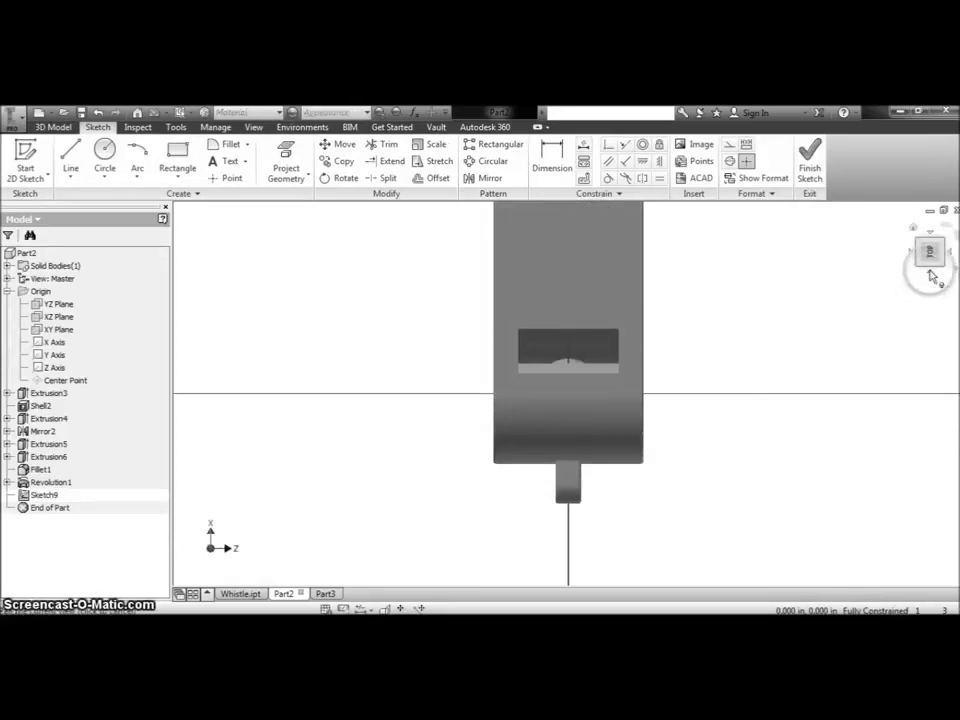
left_click_drag(930, 272, 933, 279)
left_click(930, 274)
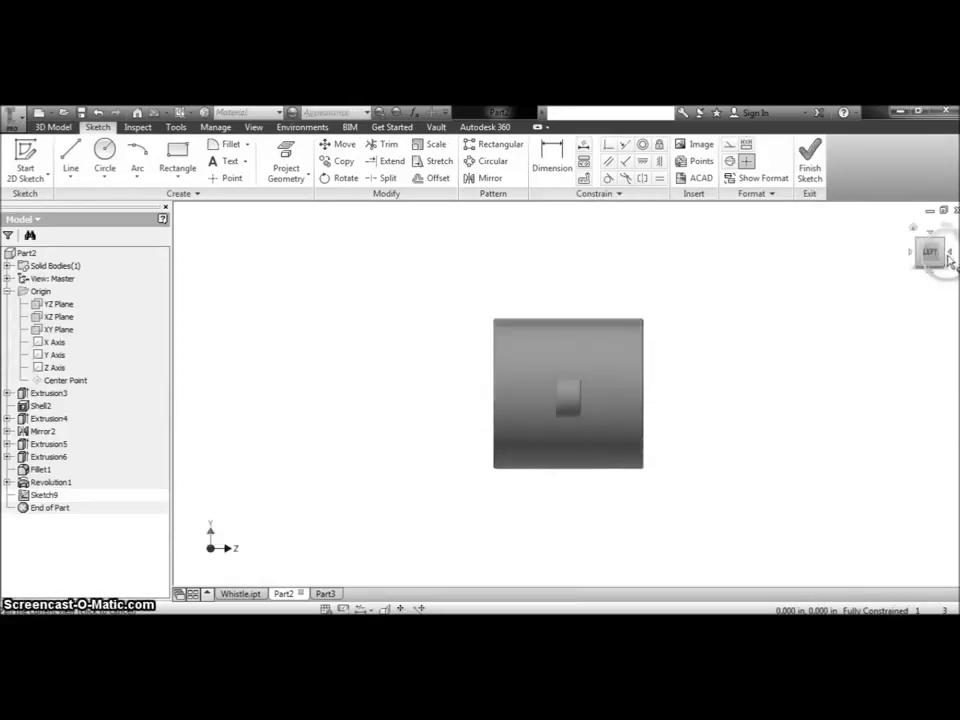
left_click(952, 257)
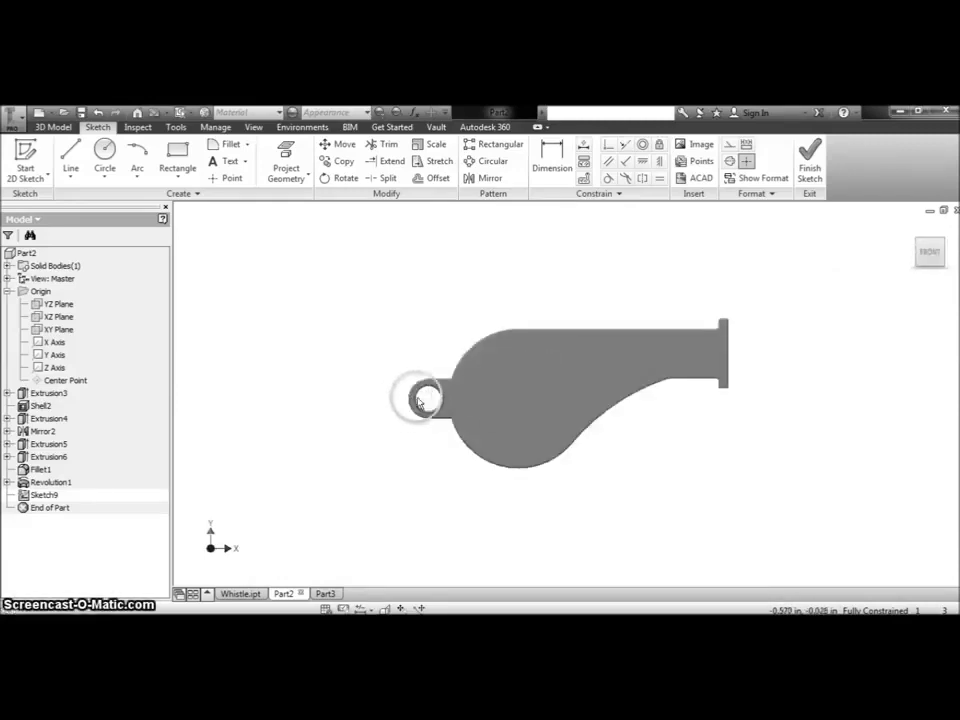
mouse_move(930, 251)
left_click(931, 236)
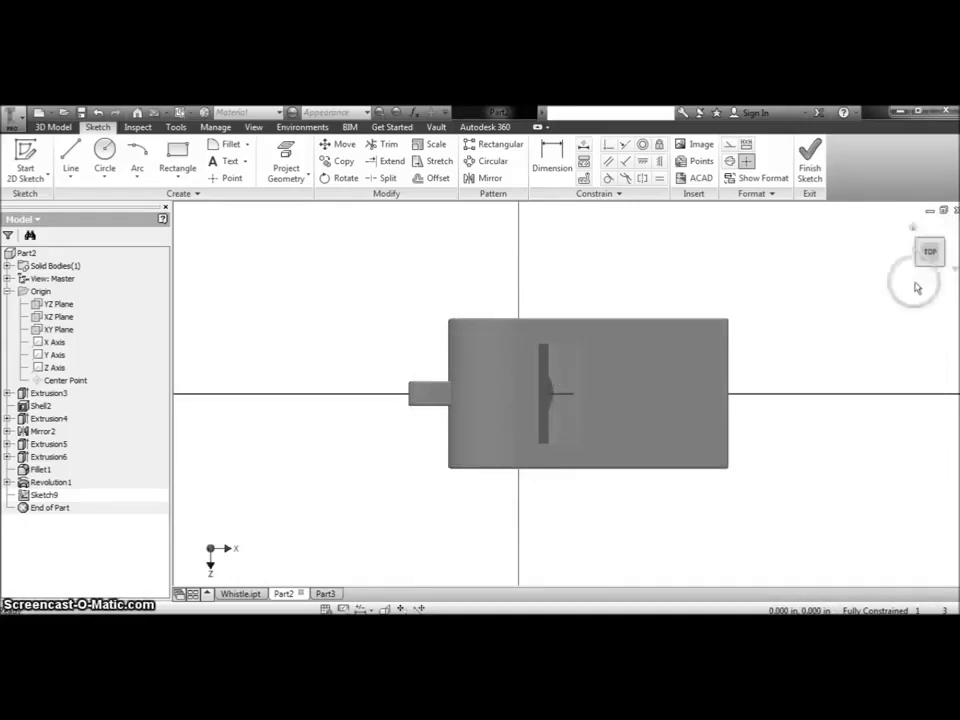
scroll(805, 430, "down", 2)
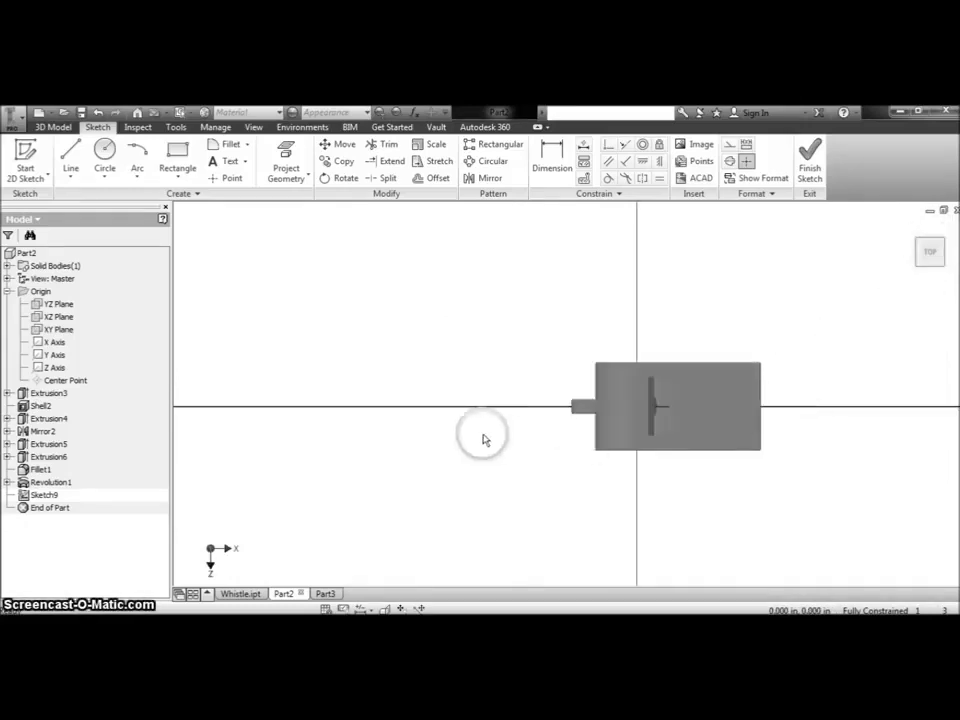
middle_click_drag(594, 441, 709, 432)
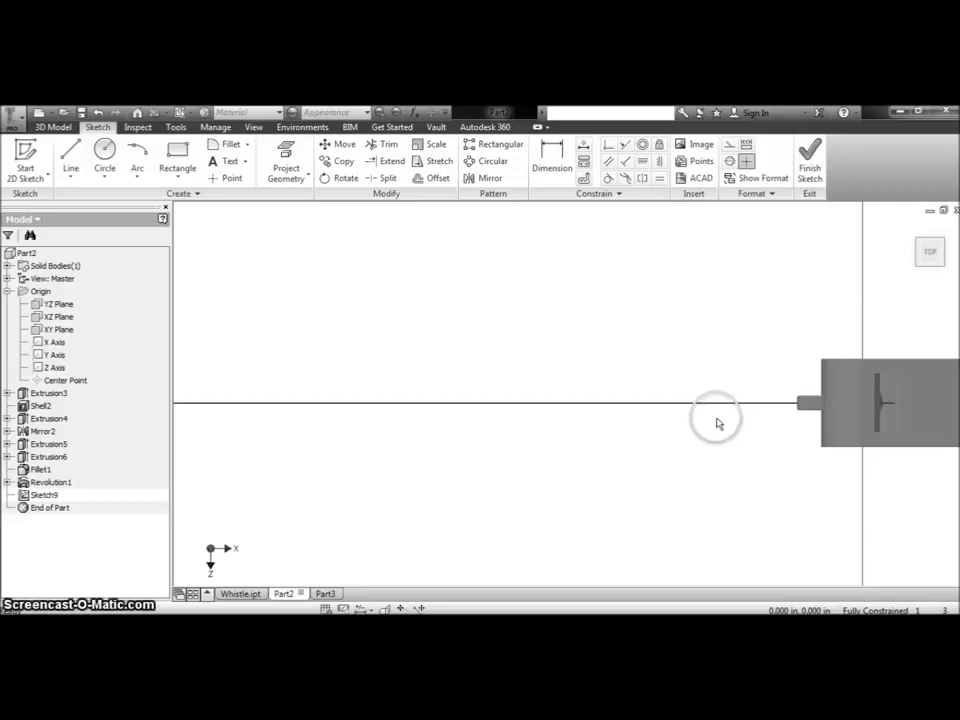
key("F7")
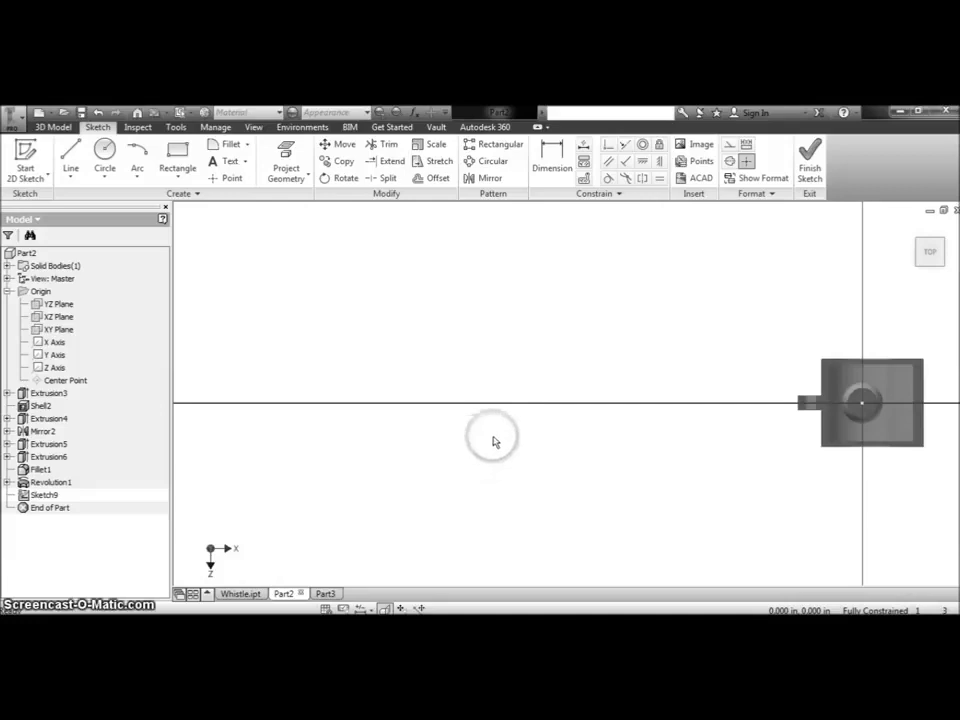
scroll(530, 435, "down", 2)
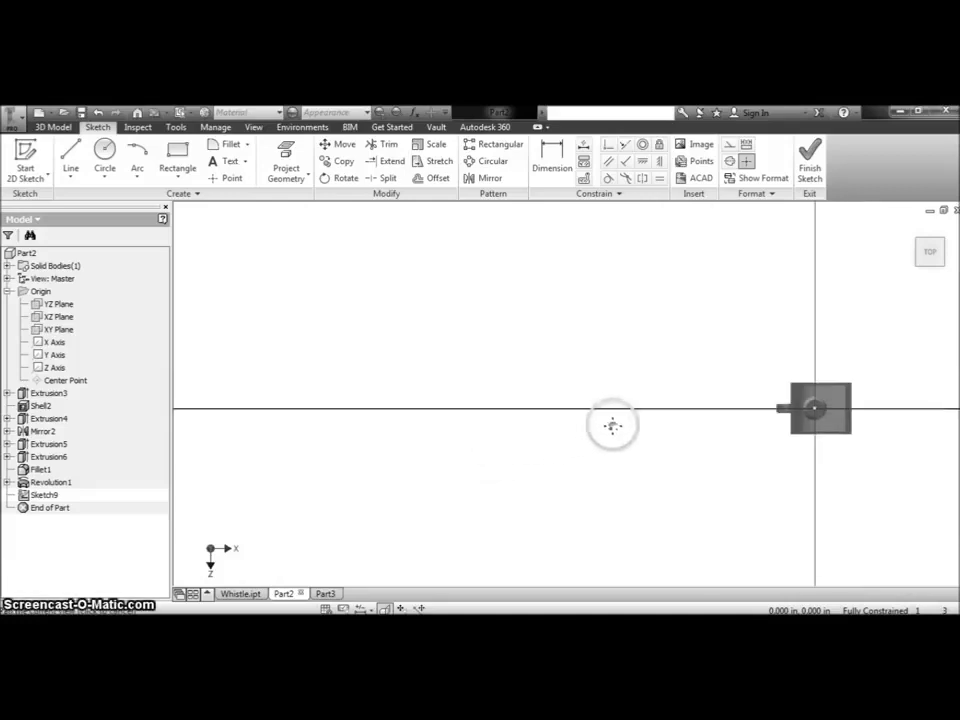
middle_click_drag(656, 424, 671, 430)
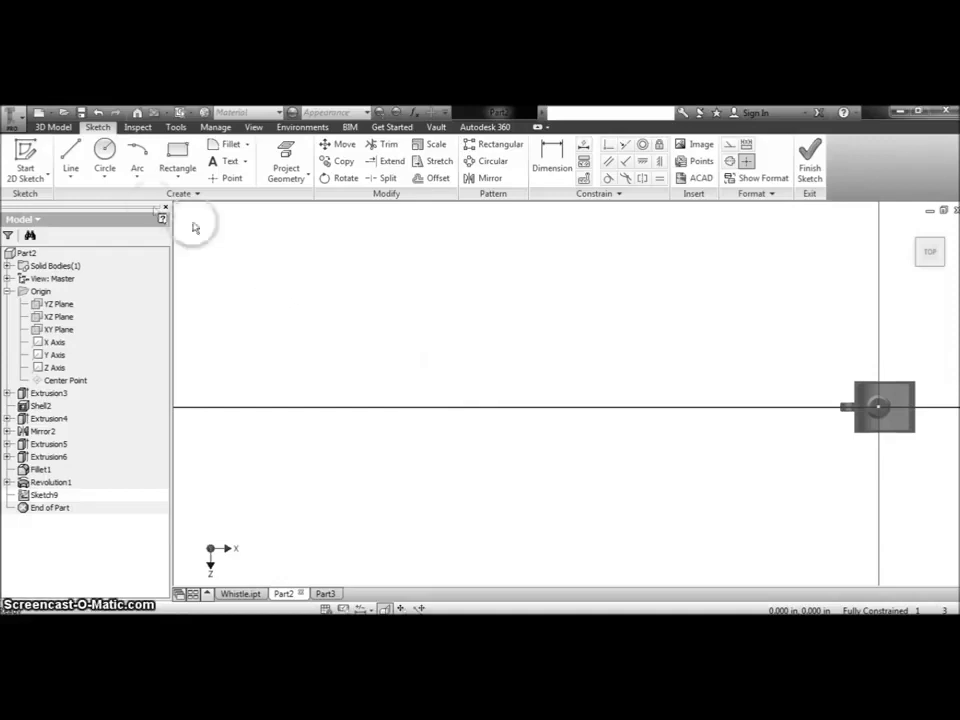
left_click(110, 180)
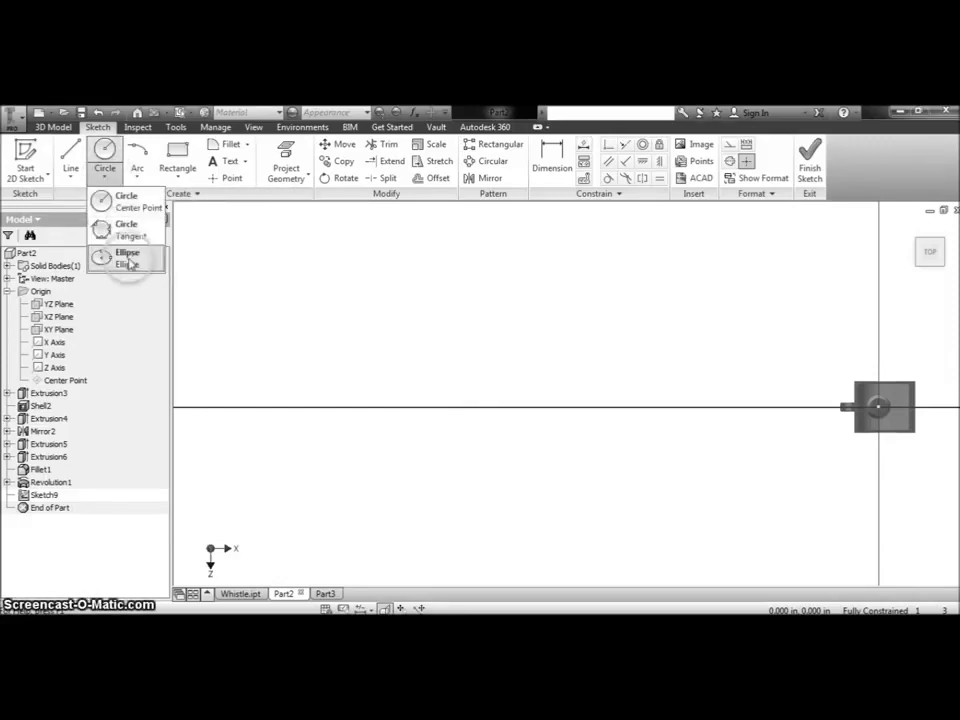
- Draw a large ellipse centred on the horizontal axis, its right tip near the ring tab
left_click(146, 263)
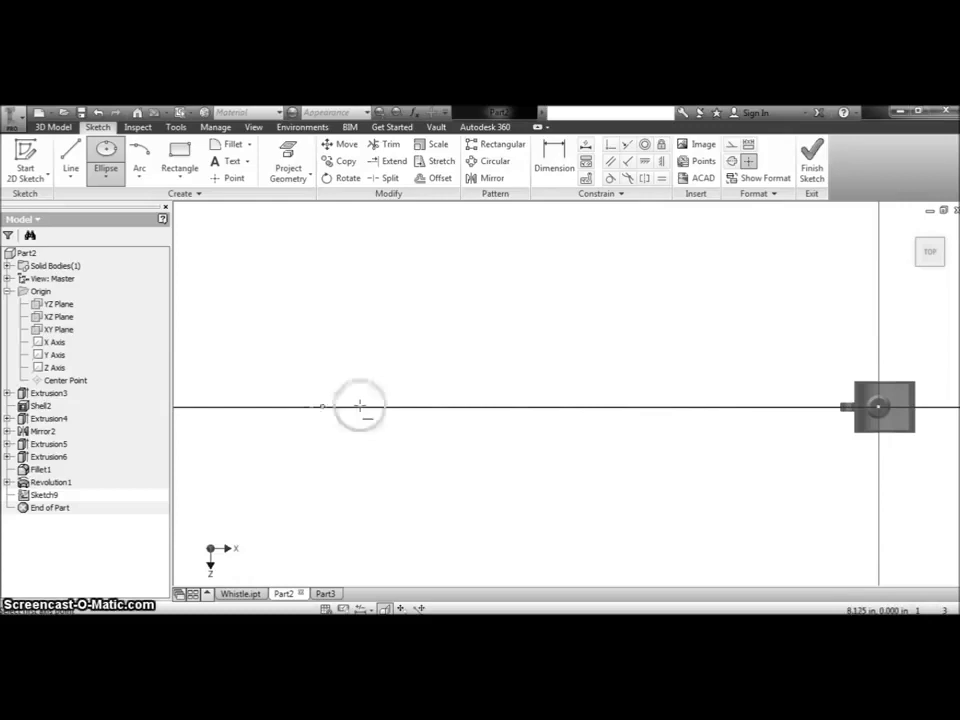
left_click(811, 407)
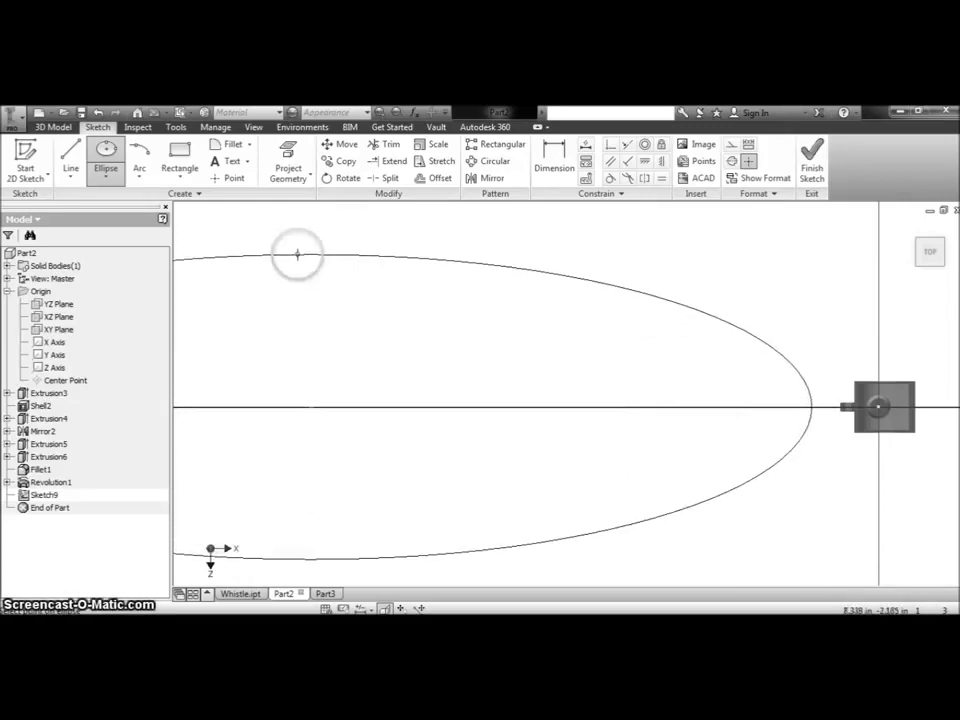
left_click(298, 255)
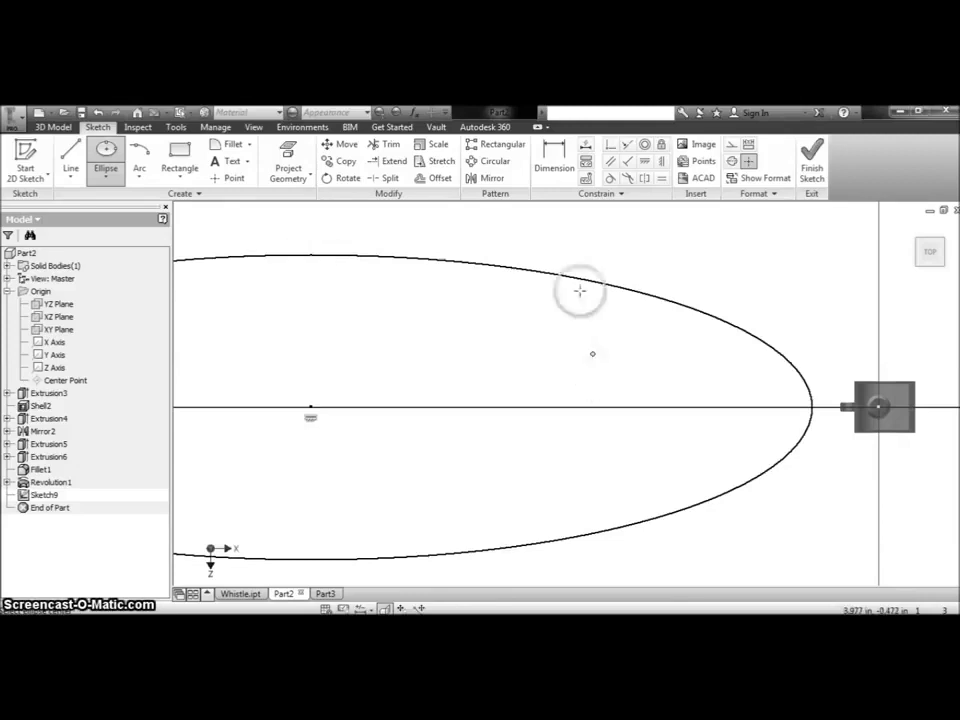
left_click(556, 172)
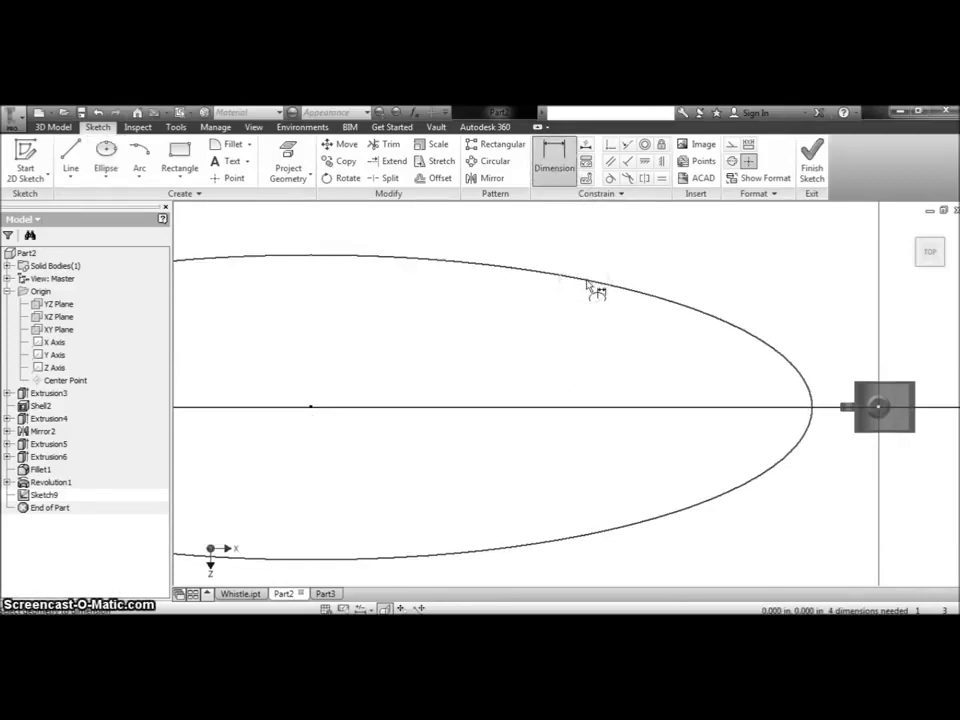
- Dimension the ellipse with a 4.500 horizontal half-axis and a 2.125 vertical half-axis
left_click_drag(587, 286, 577, 222)
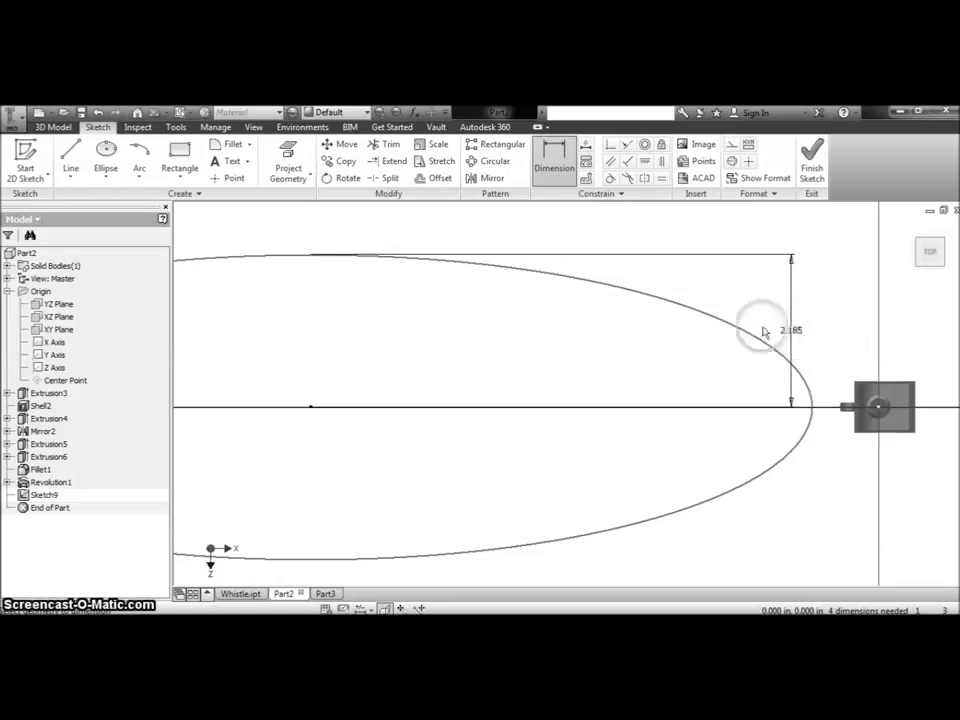
left_click_drag(570, 273, 585, 237)
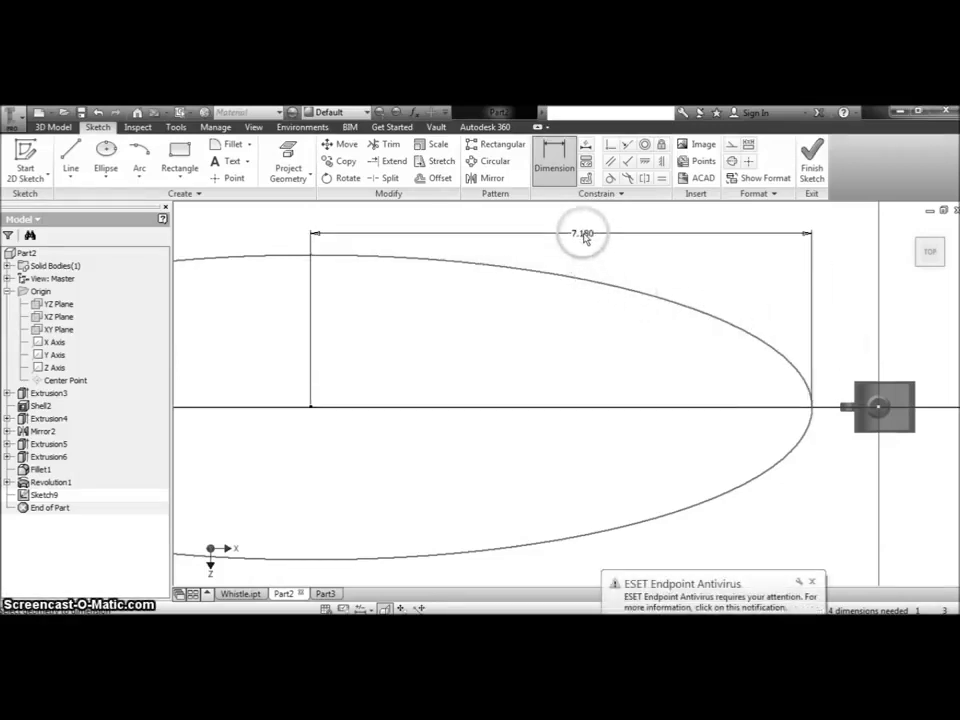
left_click(585, 237)
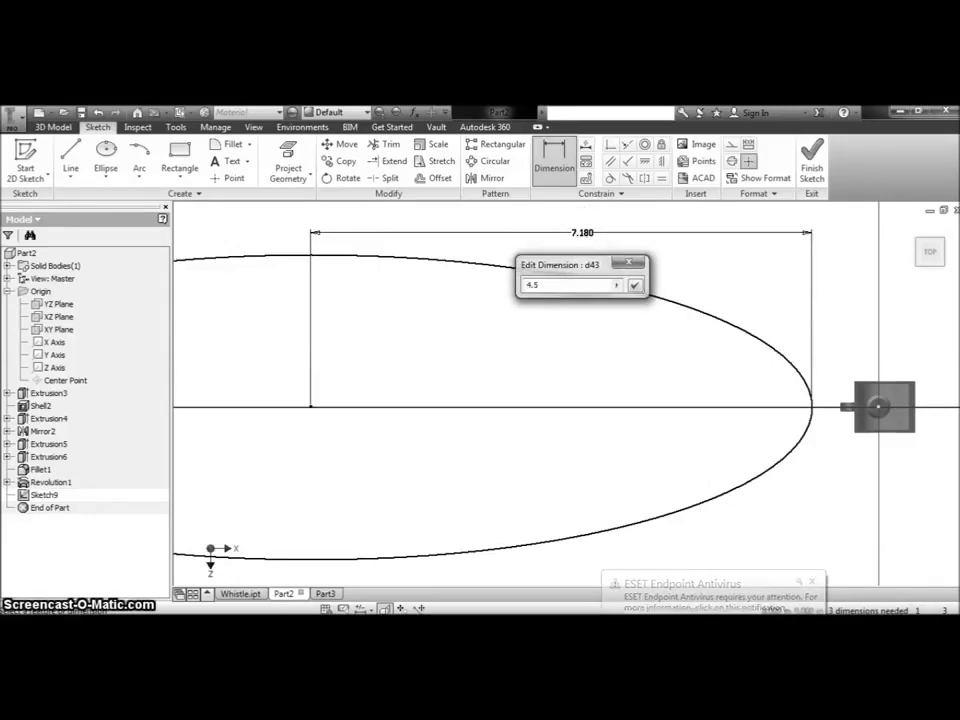
key("Return")
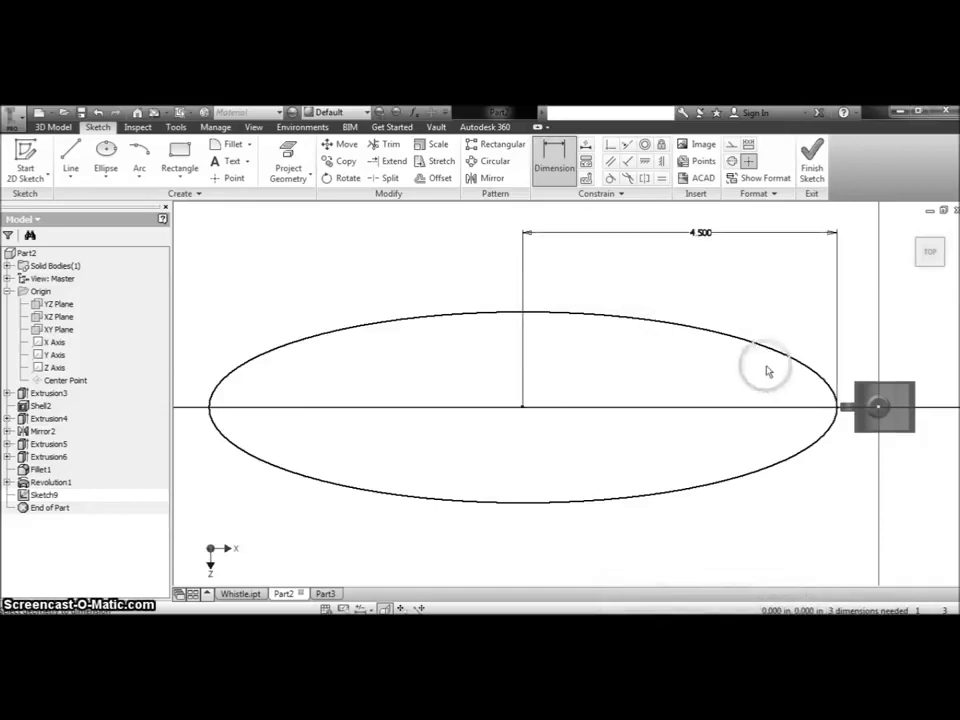
left_click(760, 349)
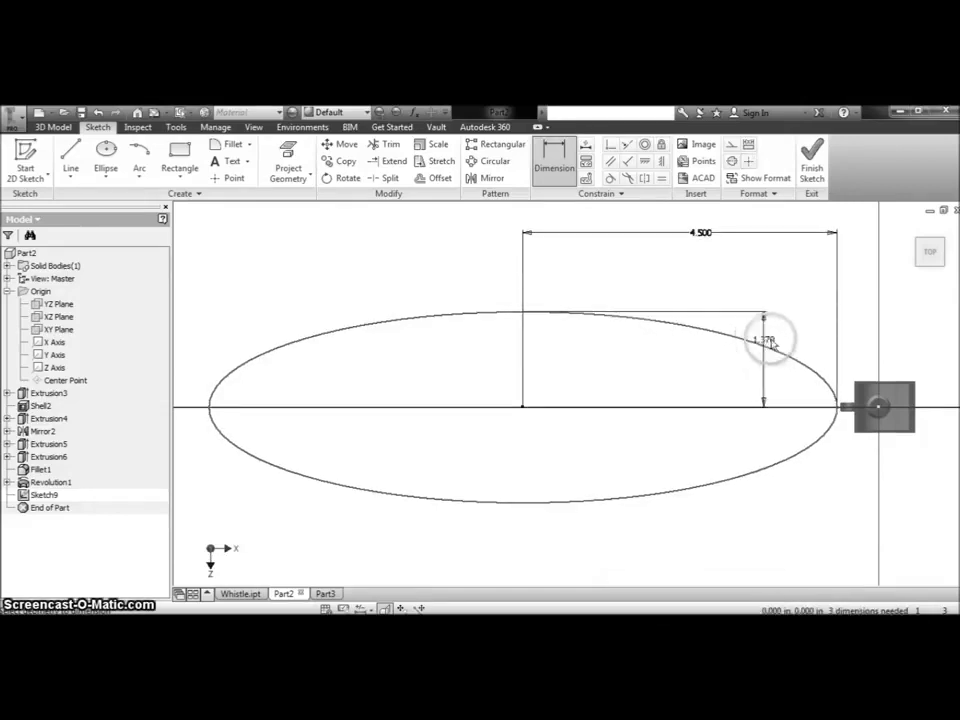
left_click(803, 340)
type("2.125")
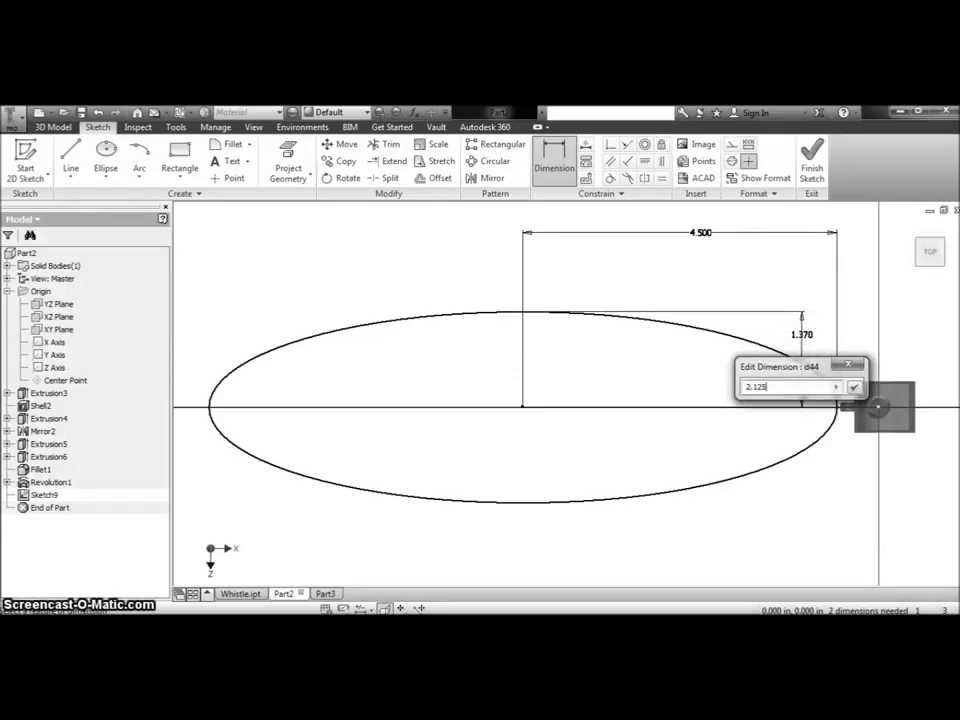
key("Return")
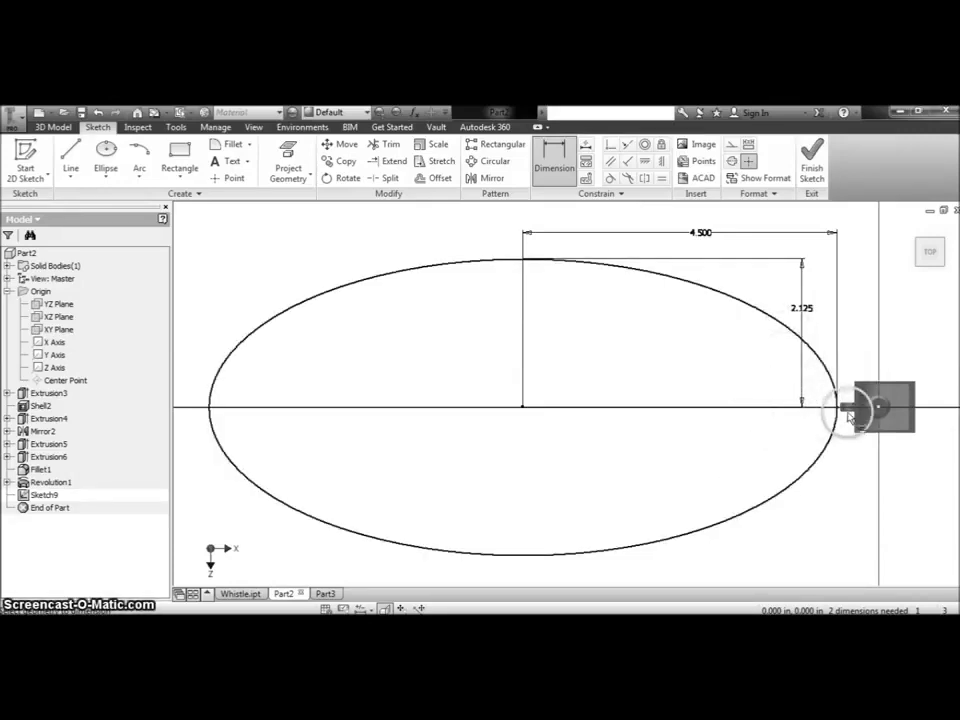
- Zoom in on the ring tab and project its edge into Sketch9 as reference
scroll(835, 420, "down", 4)
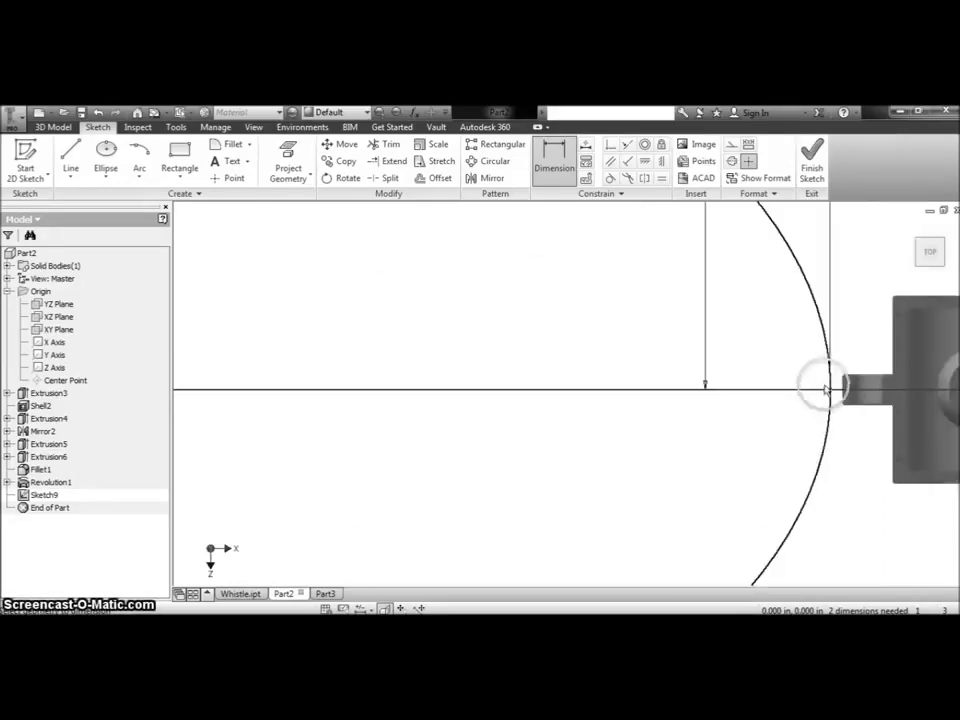
scroll(842, 392, "down", 2)
scroll(820, 456, "up", 1)
scroll(771, 459, "down", 1)
middle_click_drag(766, 459, 709, 452)
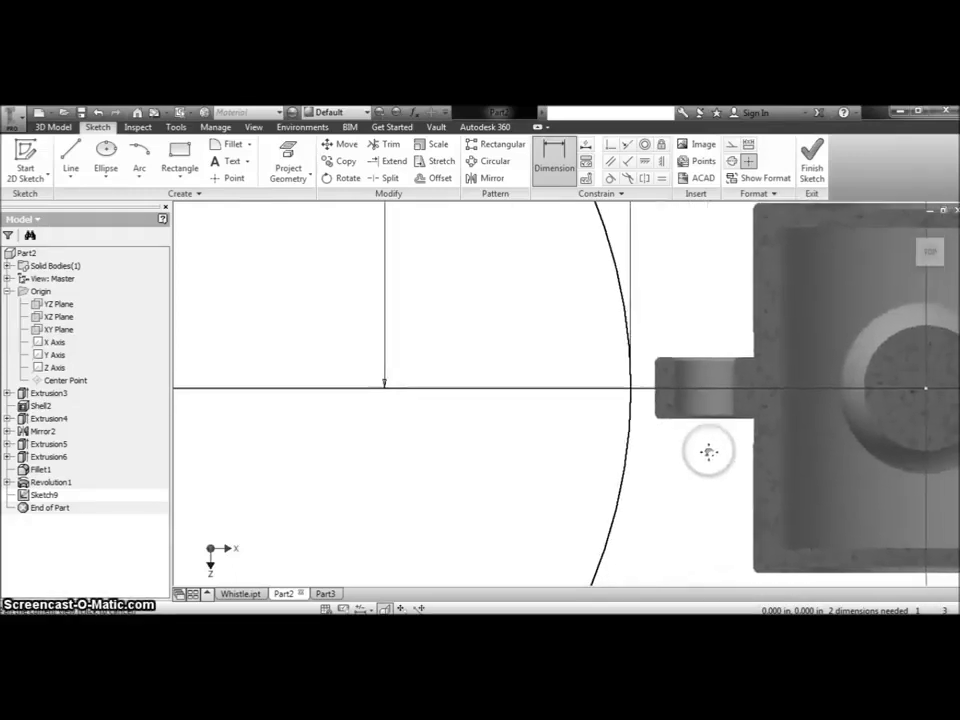
scroll(705, 410, "down", 1)
scroll(703, 400, "up", 2)
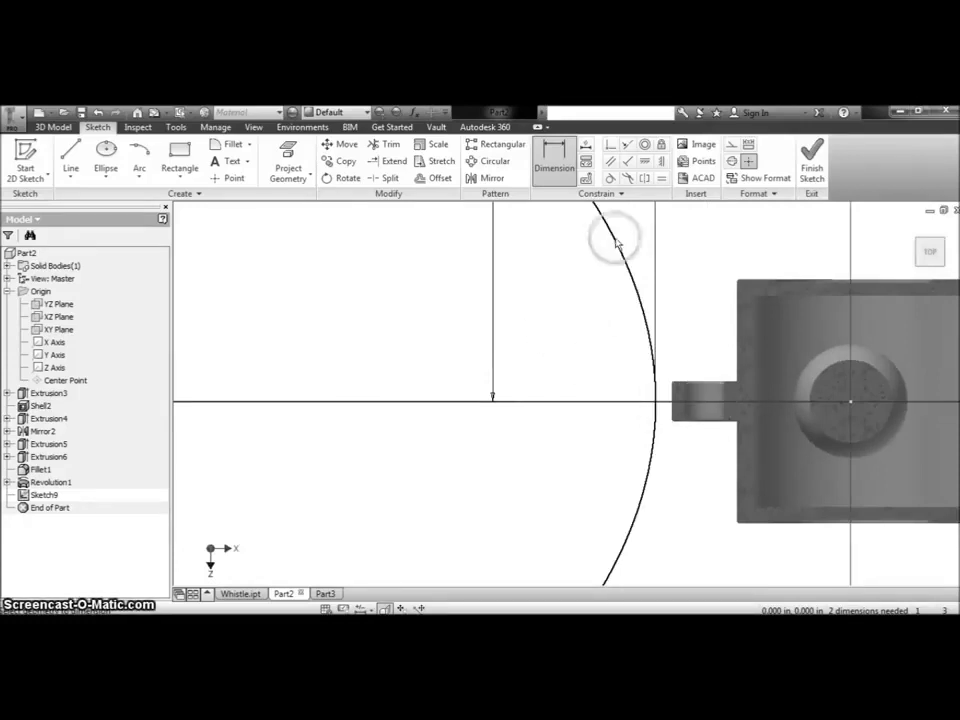
left_click(570, 289)
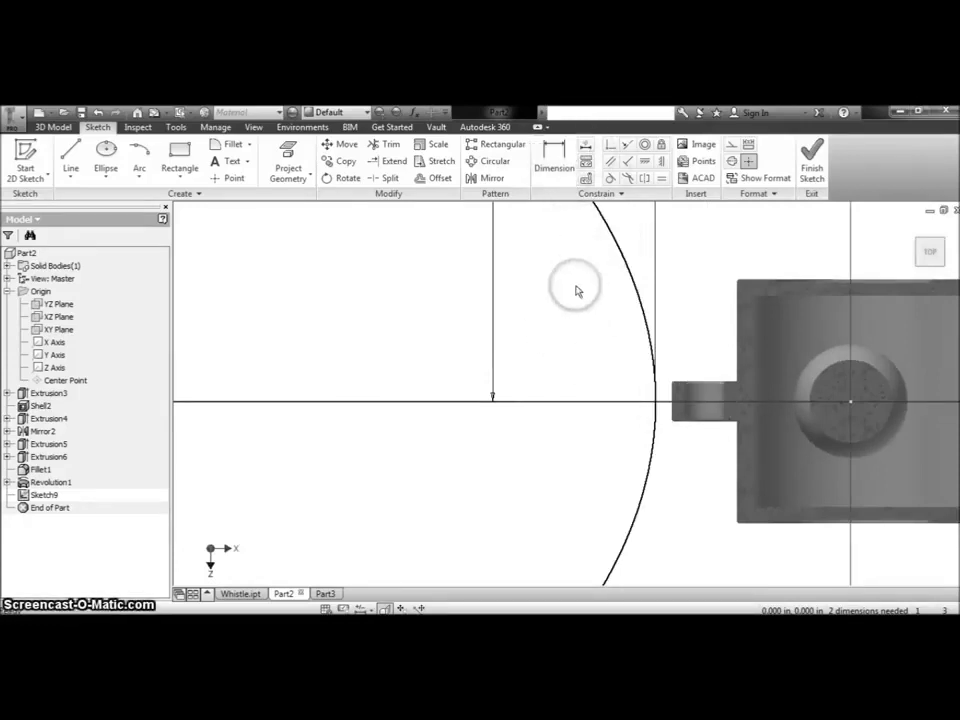
left_click(292, 160)
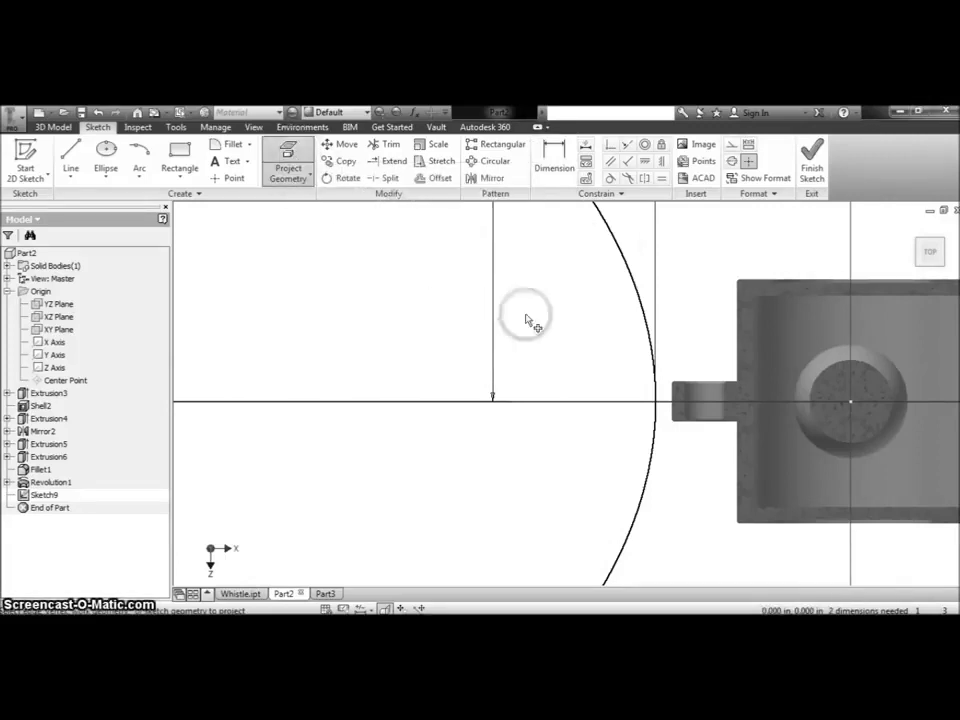
left_click(706, 411)
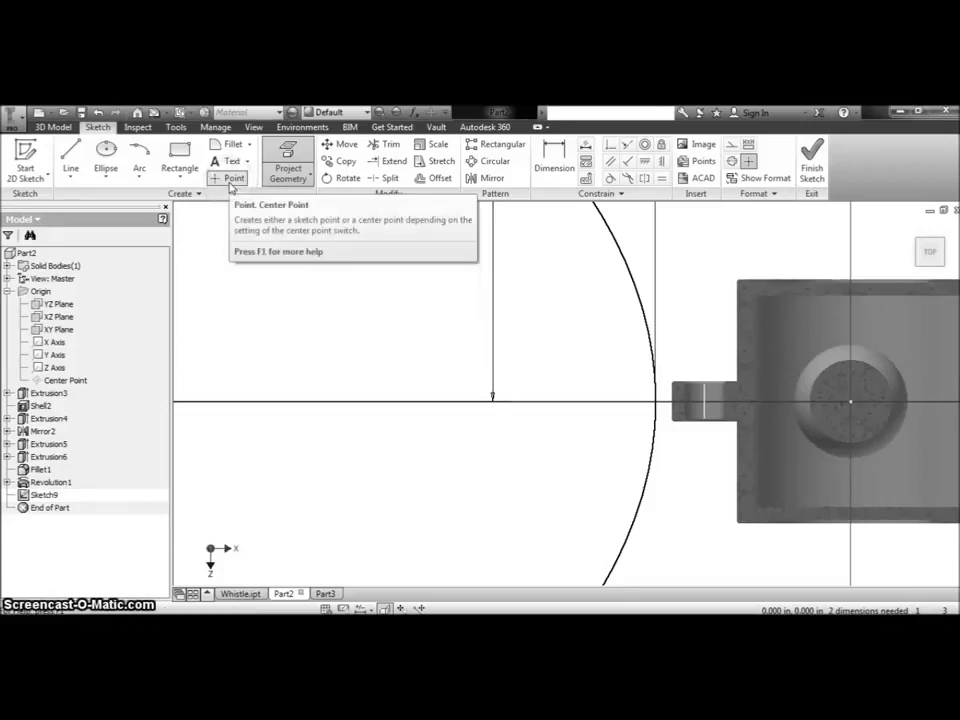
- Place sketch points inside the ring tab and at the ellipse–axis intersection
left_click(230, 187)
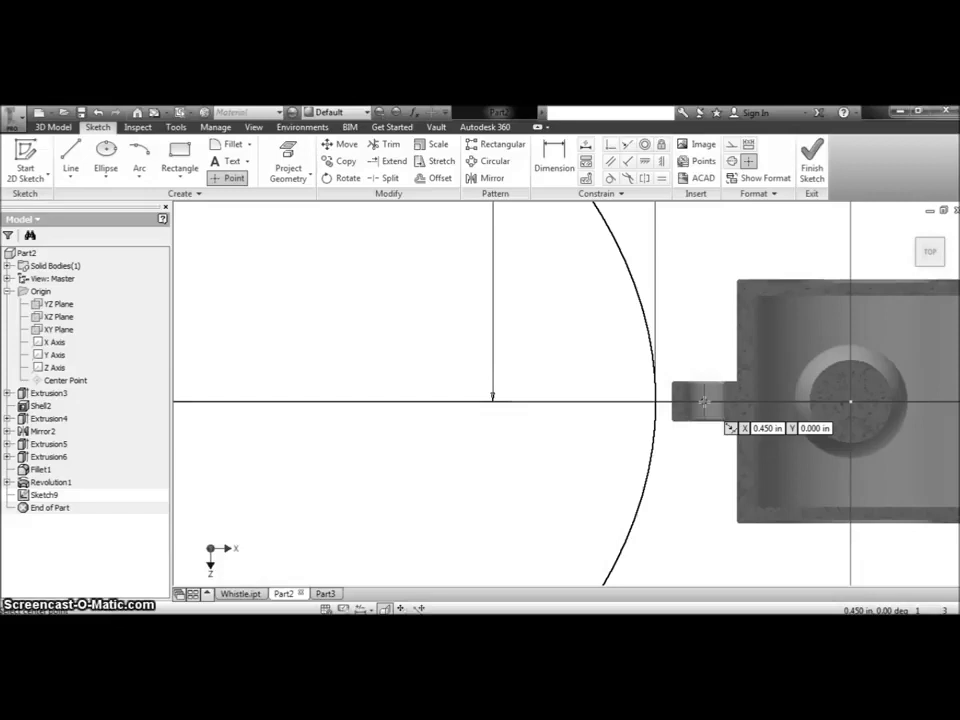
left_click(703, 402)
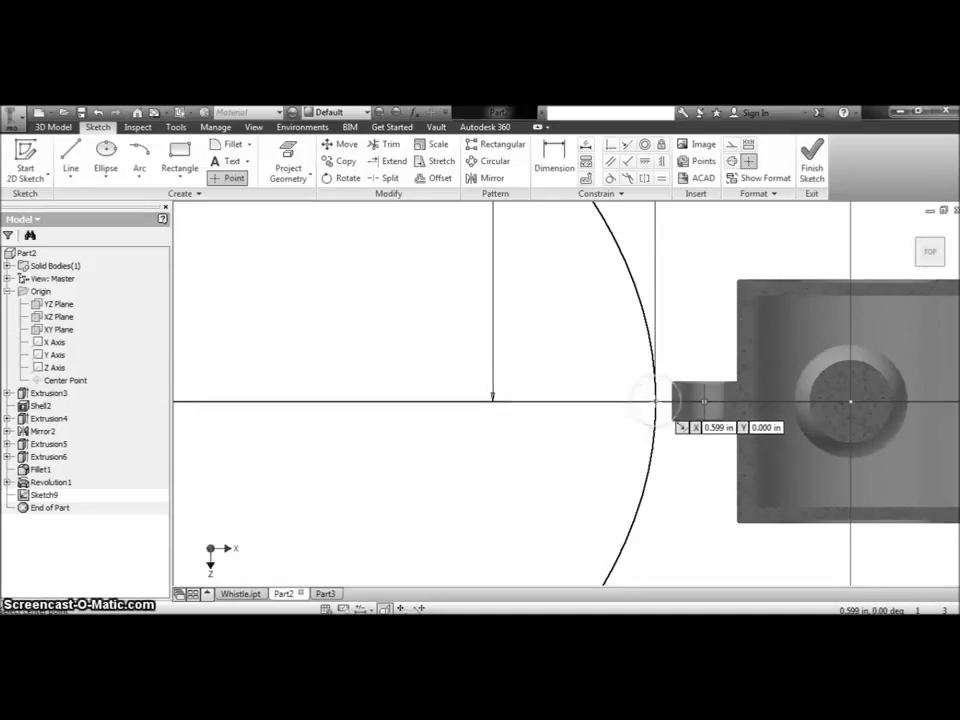
left_click(655, 401)
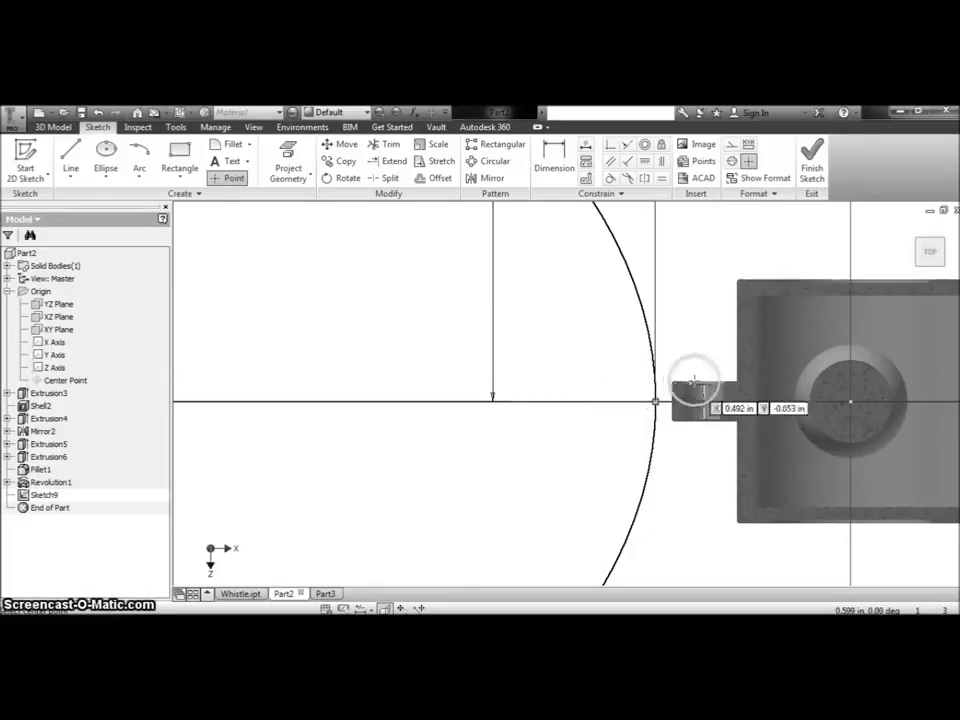
left_click_drag(705, 401, 561, 364)
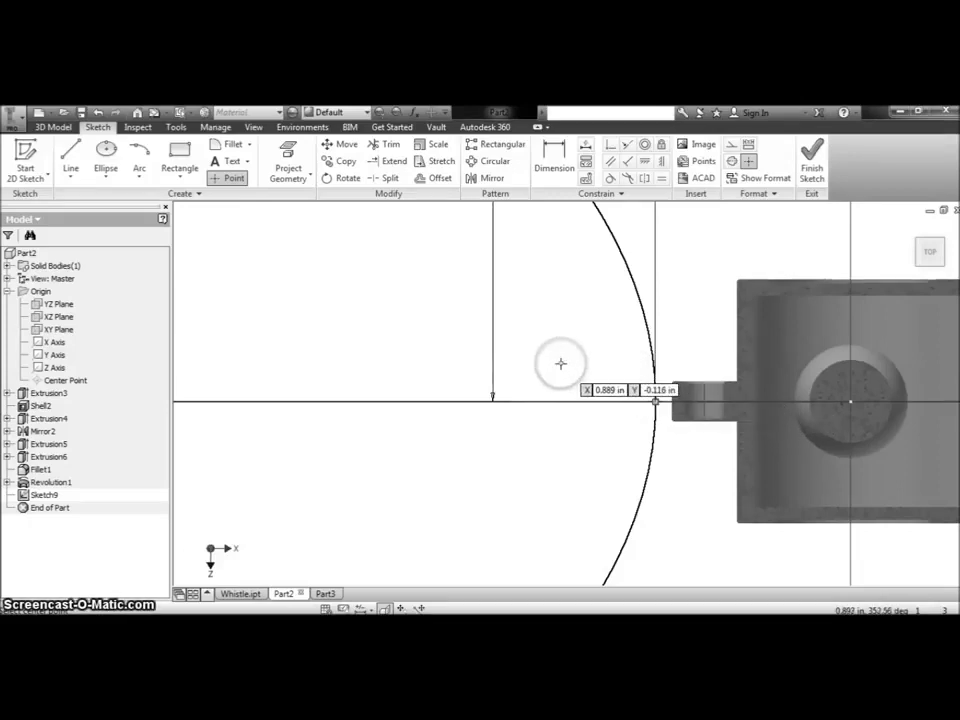
left_click(347, 145)
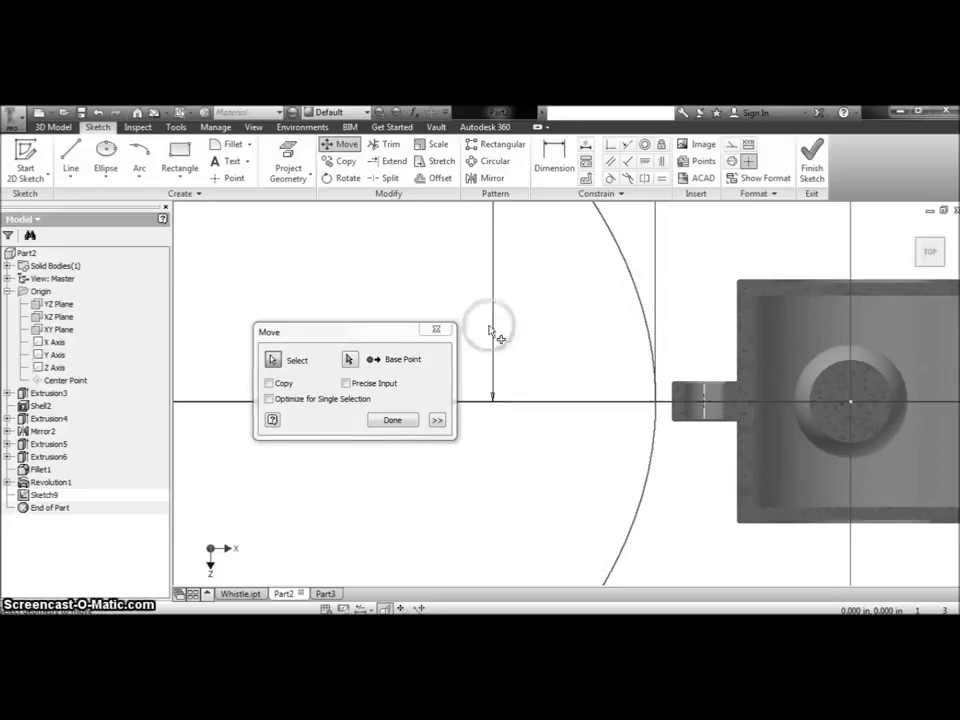
- Move the ellipse from its axis intersection onto the point inside the ring tab, removing constraints
left_click(349, 358)
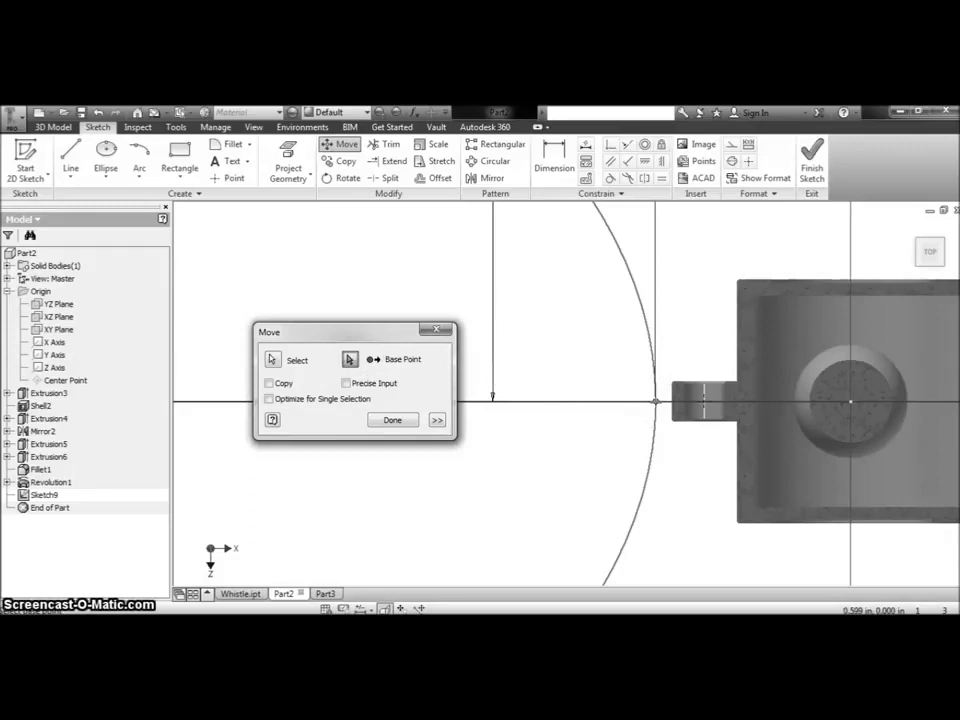
left_click(557, 407)
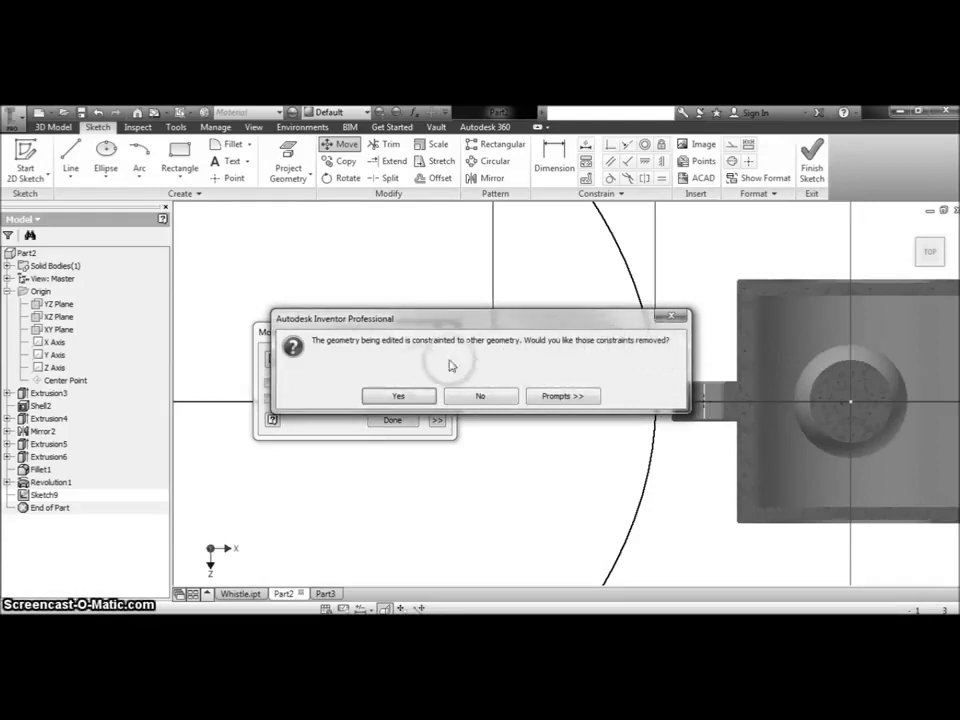
left_click(399, 396)
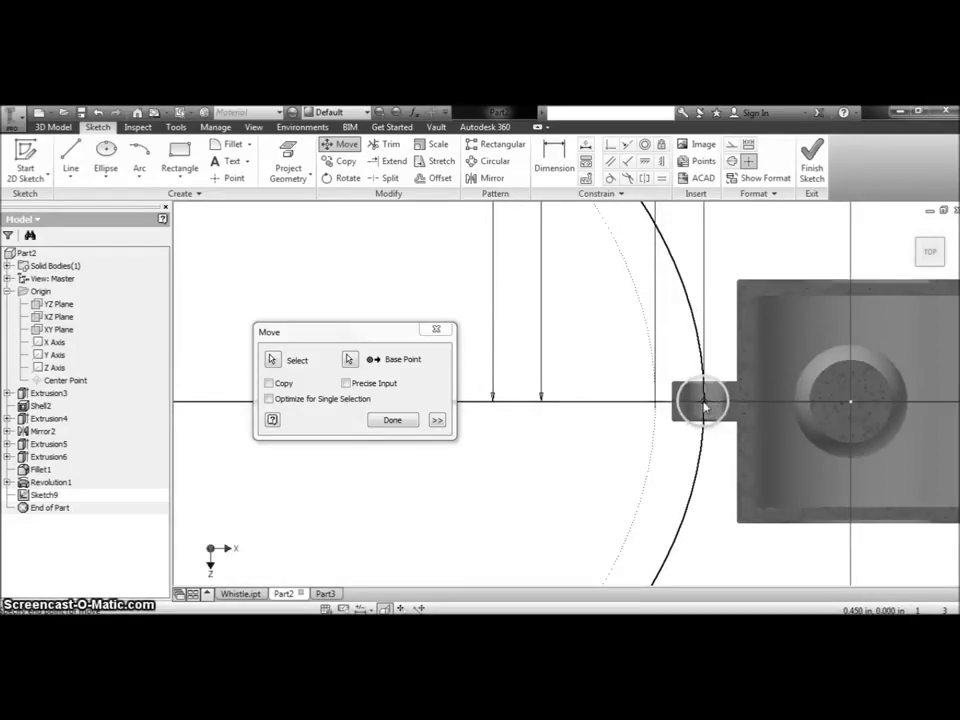
left_click(704, 405)
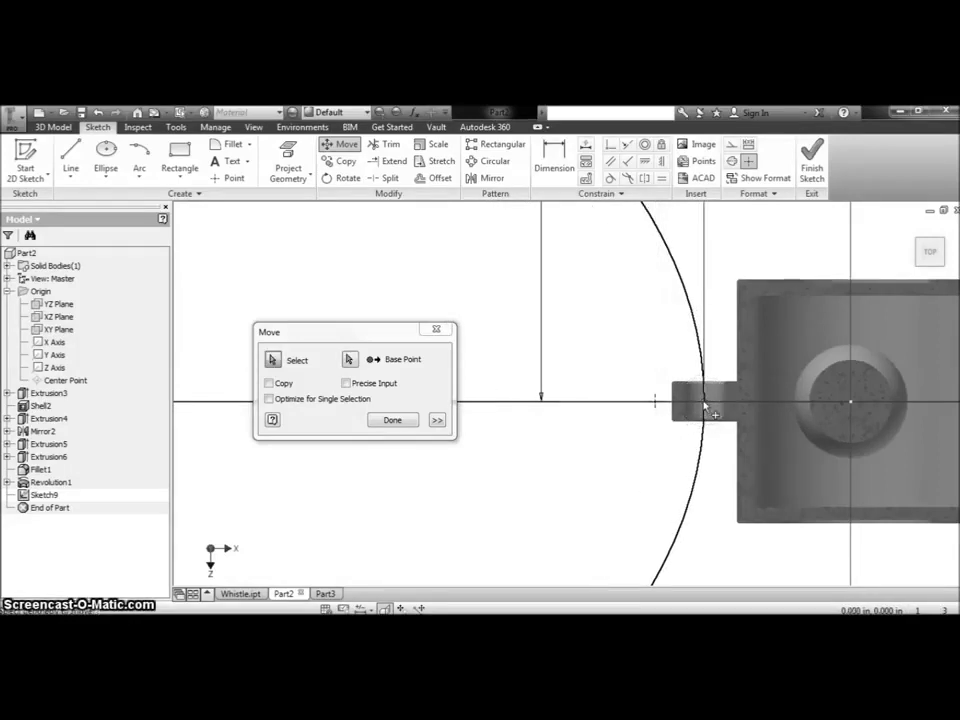
left_click(394, 420)
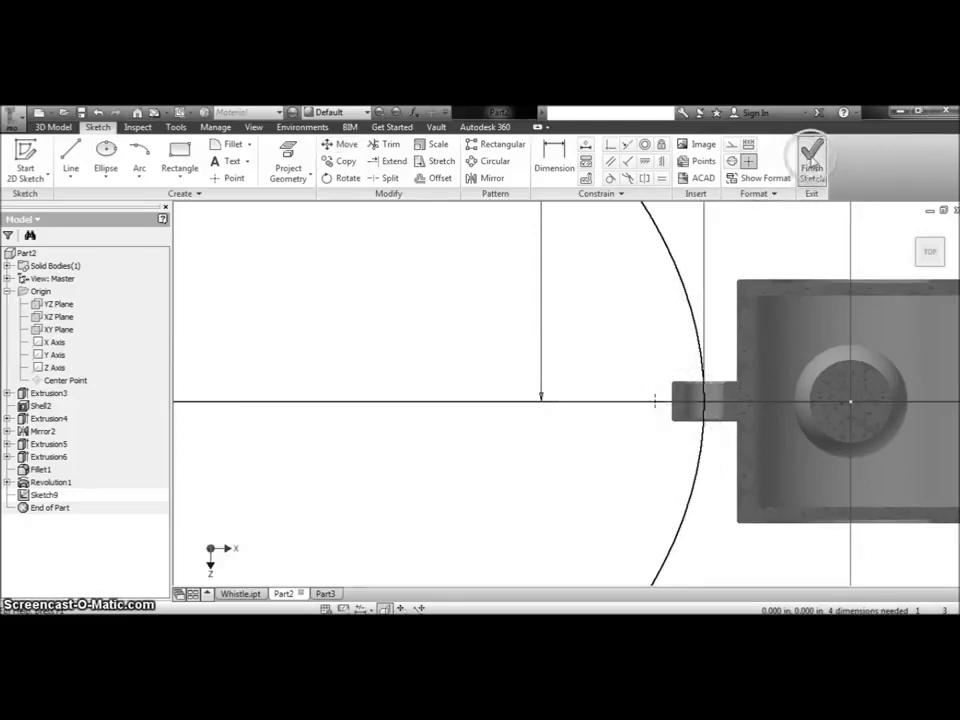
- Finish the ellipse sketch and centre the whistle and ellipse in view
left_click(812, 160)
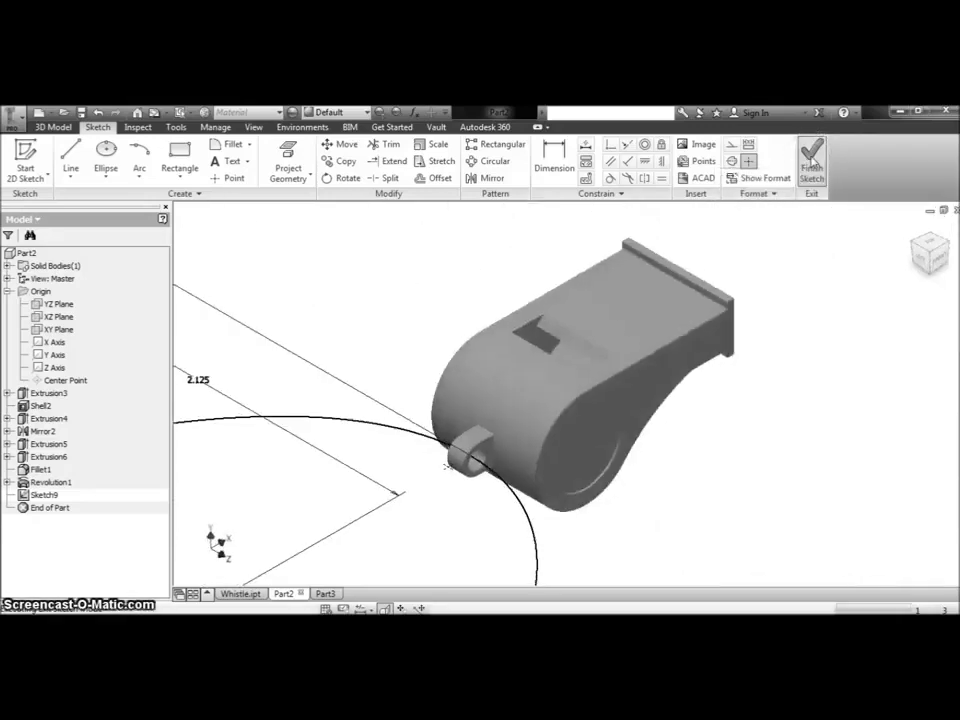
scroll(591, 529, "down", 3)
scroll(600, 520, "down", 2)
scroll(605, 500, "down", 1)
middle_click_drag(612, 500, 617, 400)
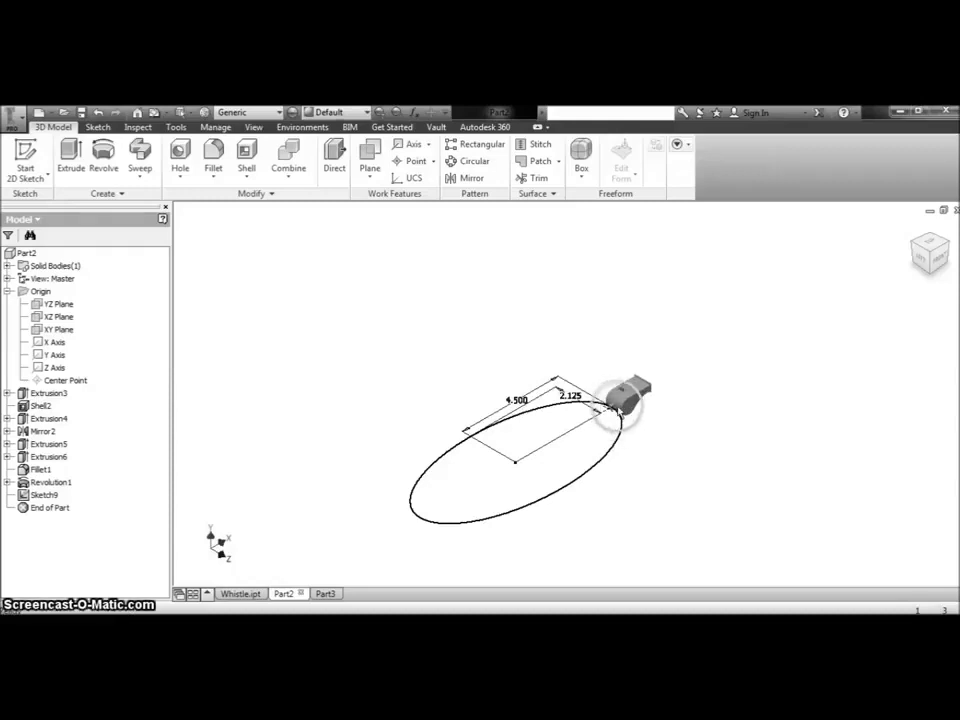
- Select the XY origin plane in the model browser and bring up its context menu
scroll(613, 410, "up", 2)
scroll(590, 398, "up", 2)
scroll(605, 425, "up", 1)
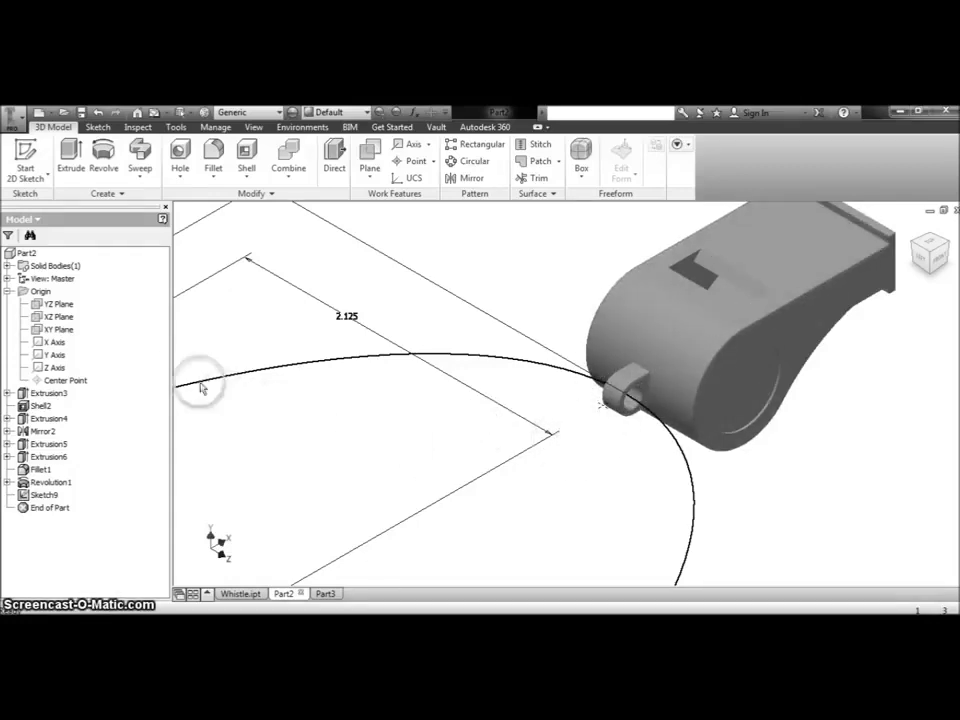
left_click(66, 332)
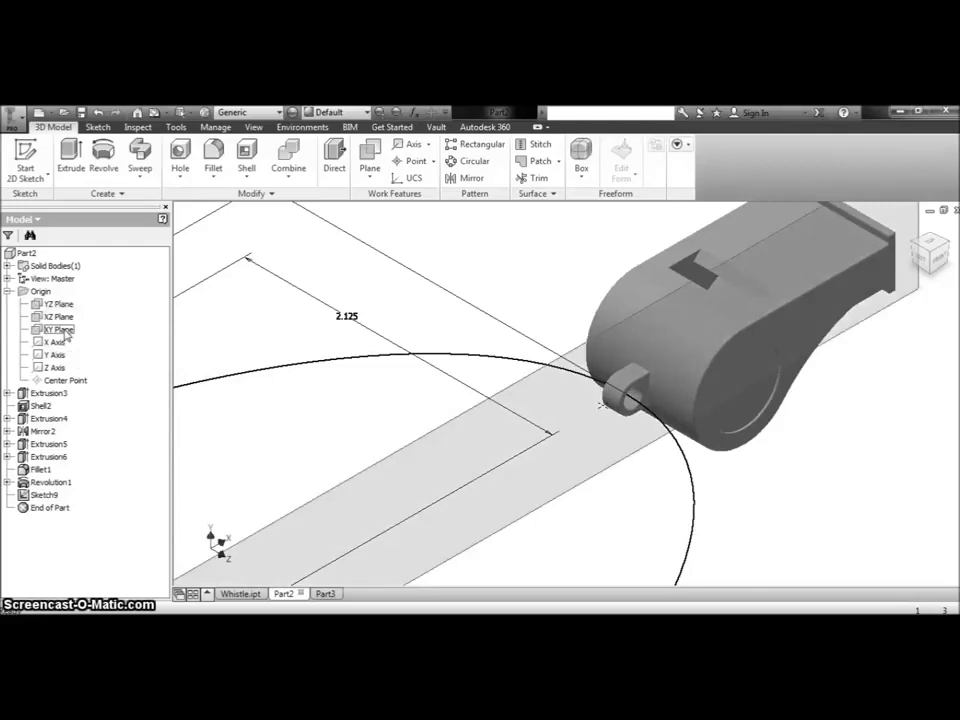
right_click(66, 333)
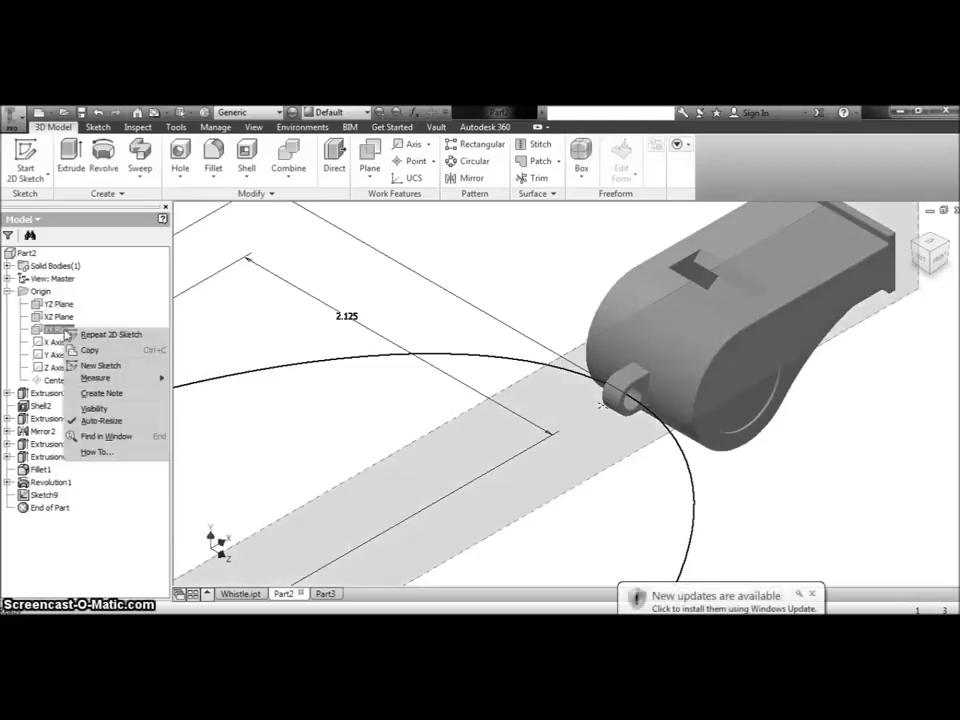
- Start a new sketch on the XY plane and orbit to see the whistle in 3D
left_click(91, 366)
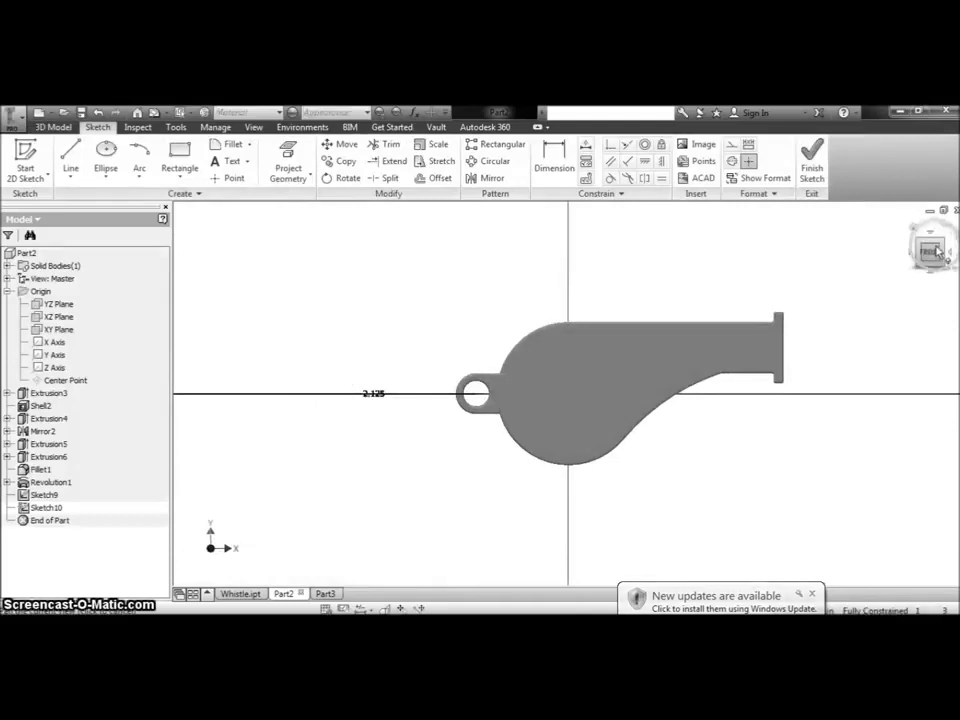
left_click_drag(925, 231, 938, 247)
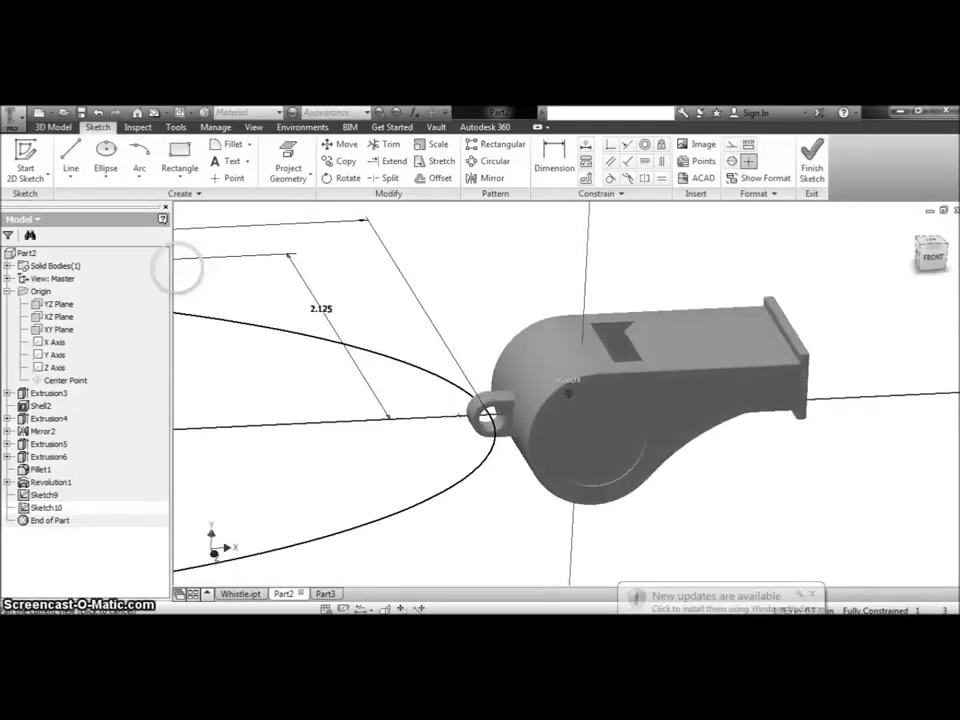
scroll(478, 419, "up", 3)
scroll(491, 428, "up", 2)
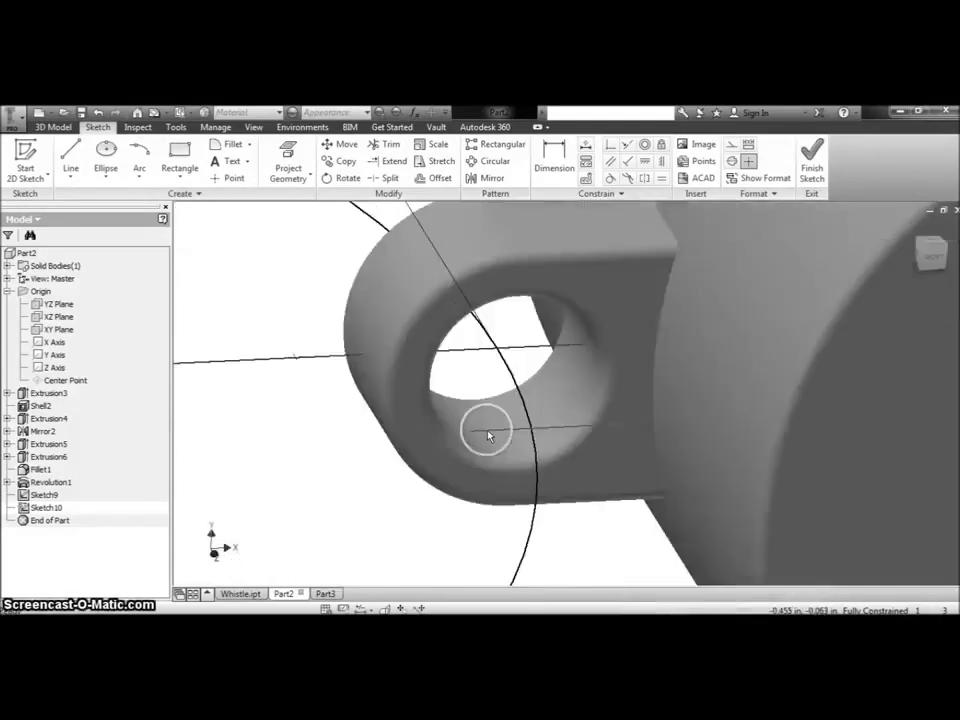
scroll(493, 420, "down", 1)
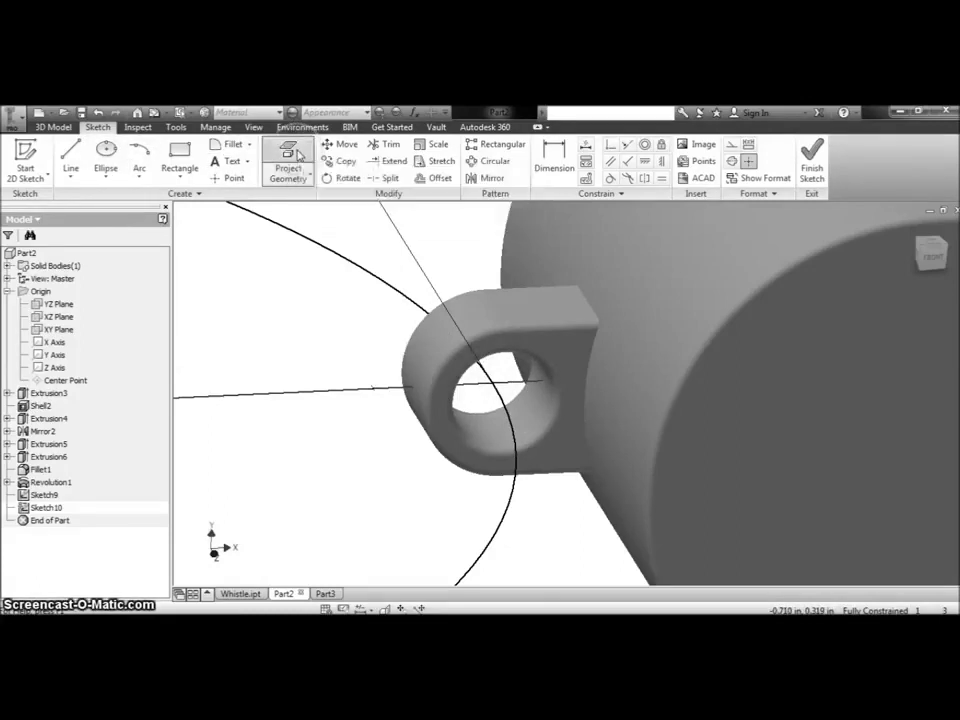
- Project existing geometry into Sketch10, framed around the whistle's ring hole
left_click(298, 156)
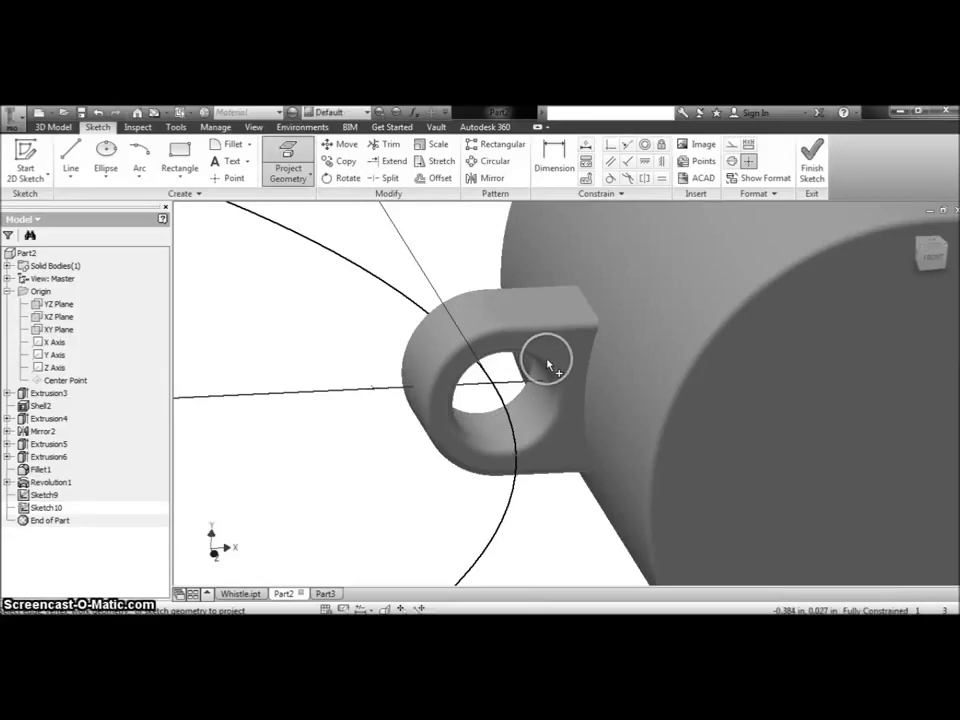
scroll(496, 390, "down", 3)
scroll(496, 390, "down", 2)
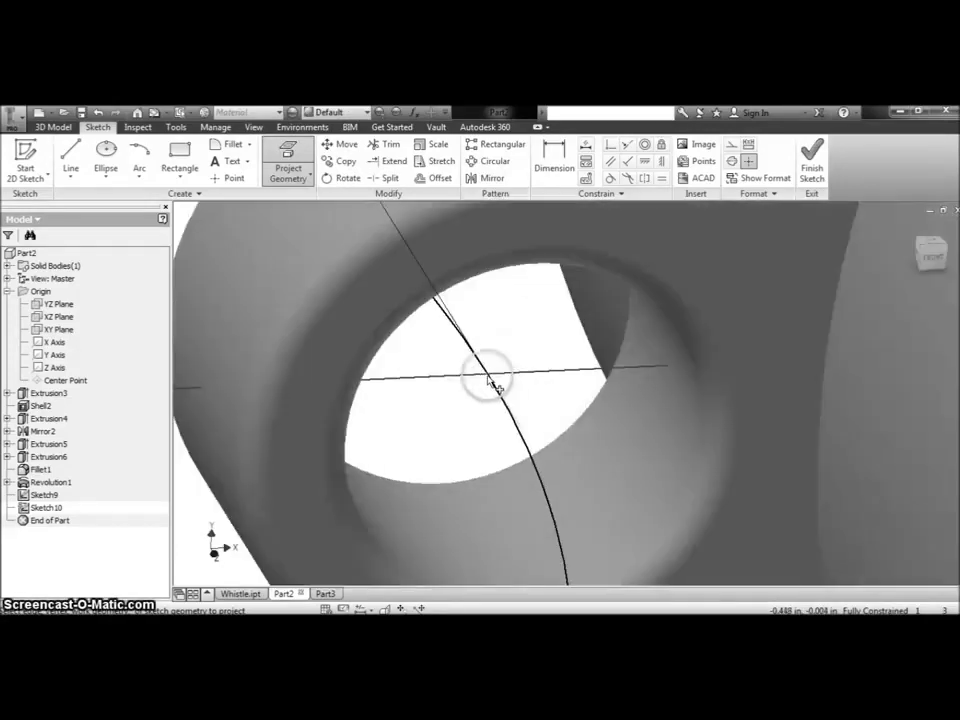
scroll(490, 378, "up", 2)
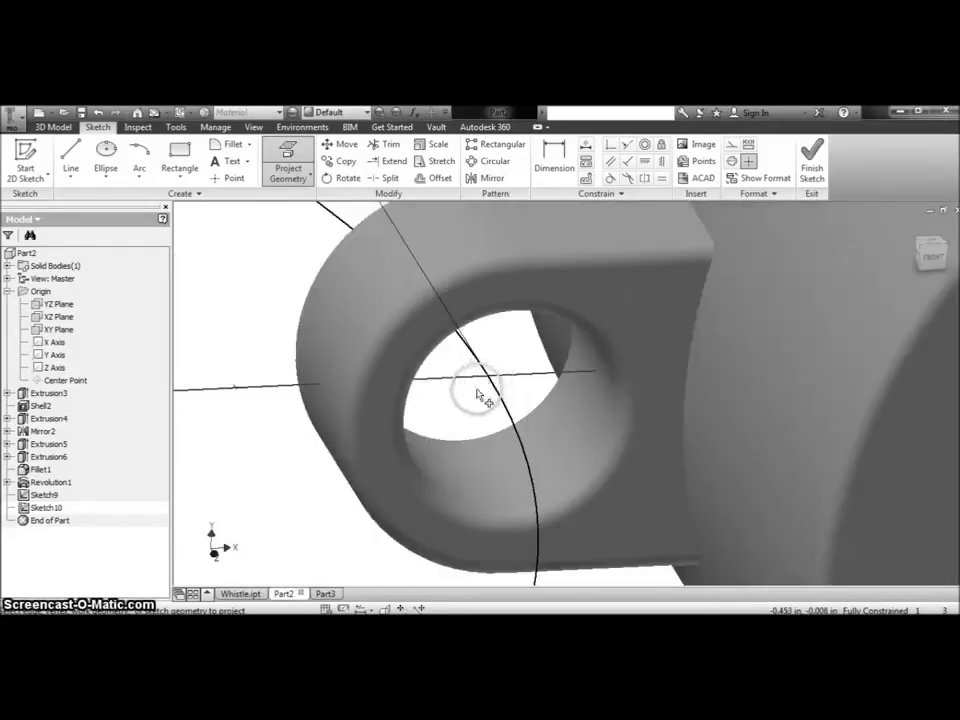
left_click(108, 178)
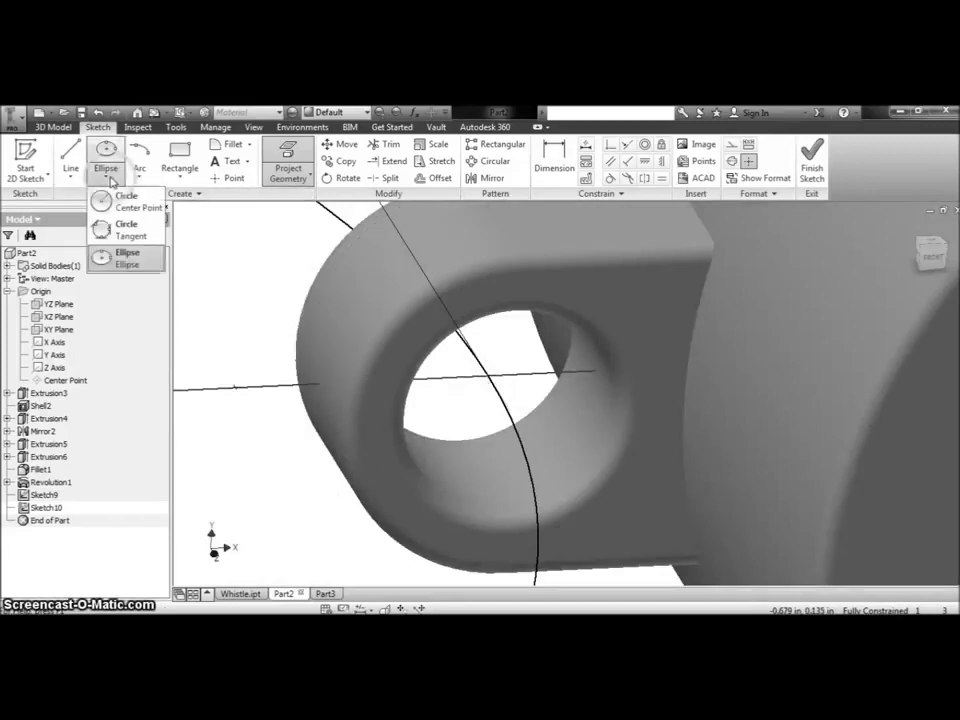
- Draw a 0.1 in diameter centre-point circle at the path end in the ring hole, then finish Sketch10
left_click(129, 212)
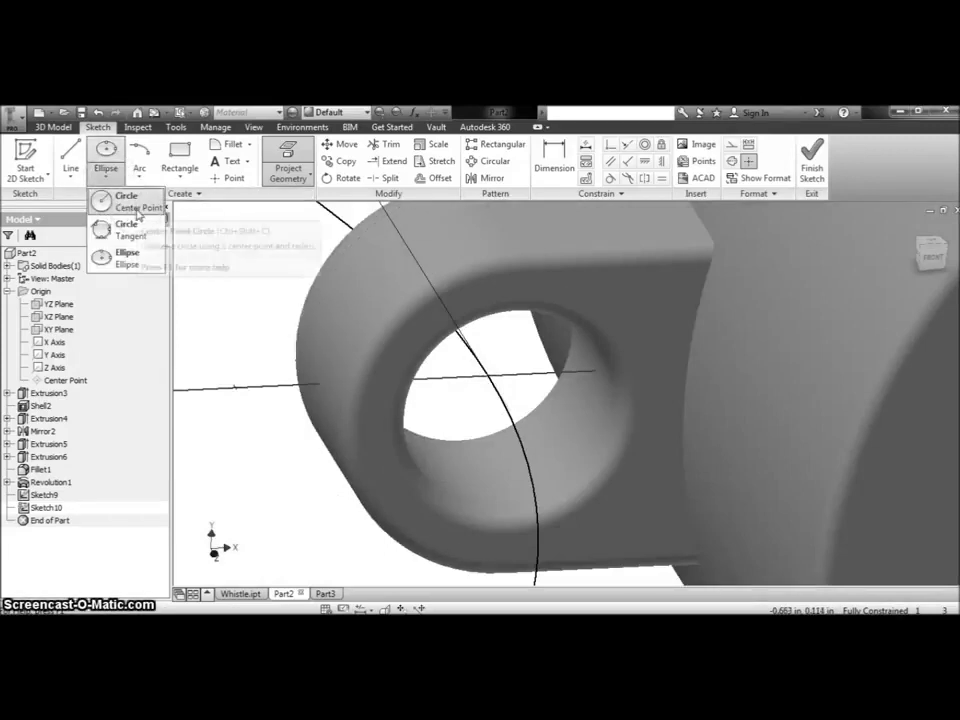
left_click(137, 213)
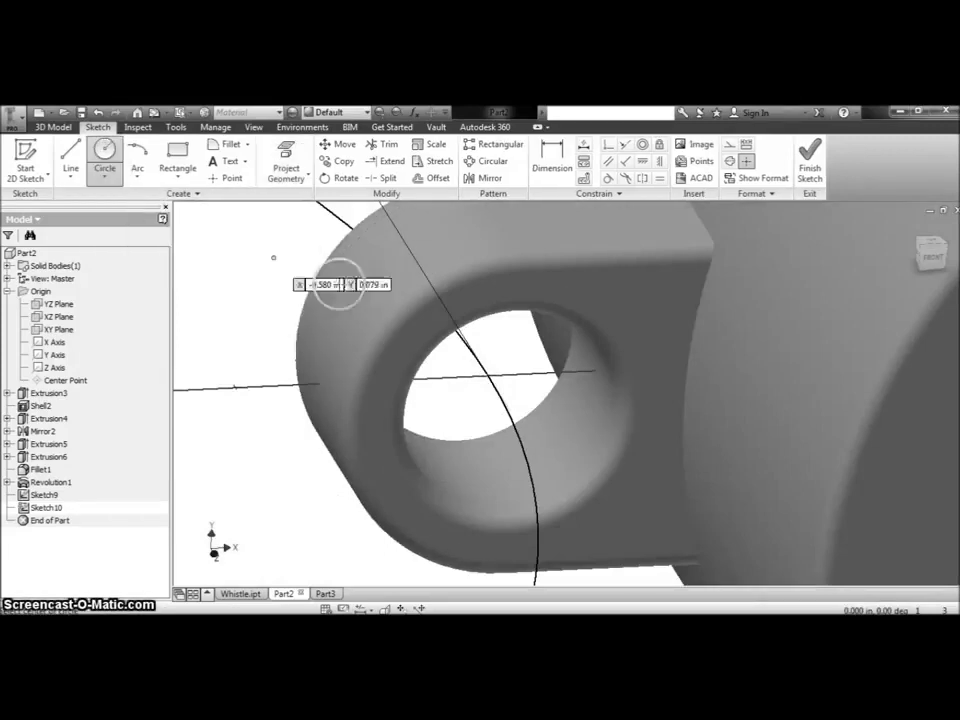
left_click(488, 376)
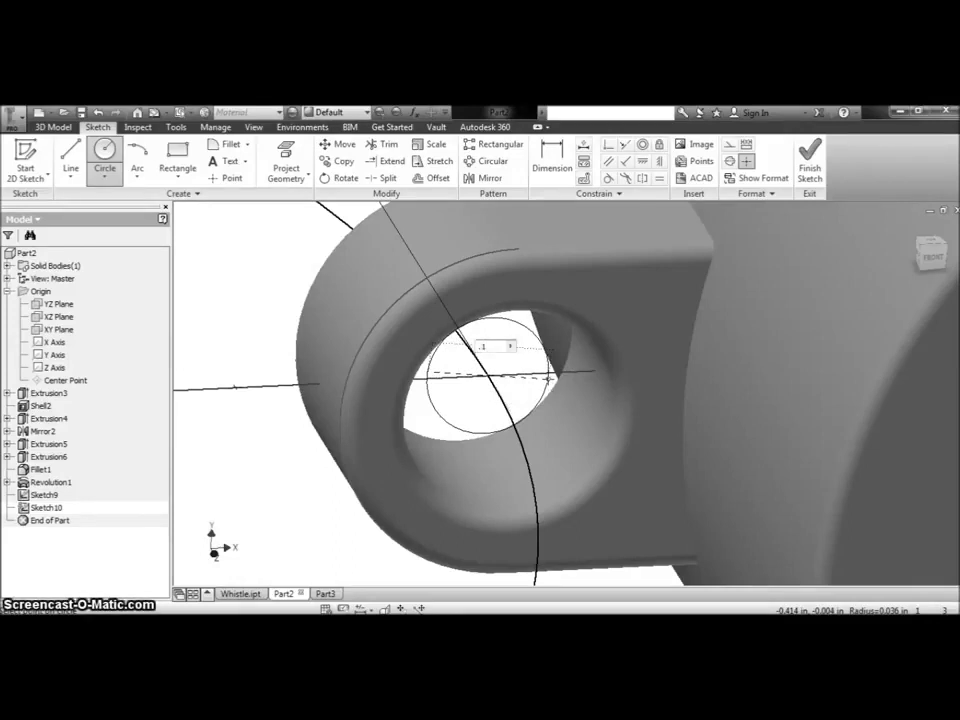
key("Return")
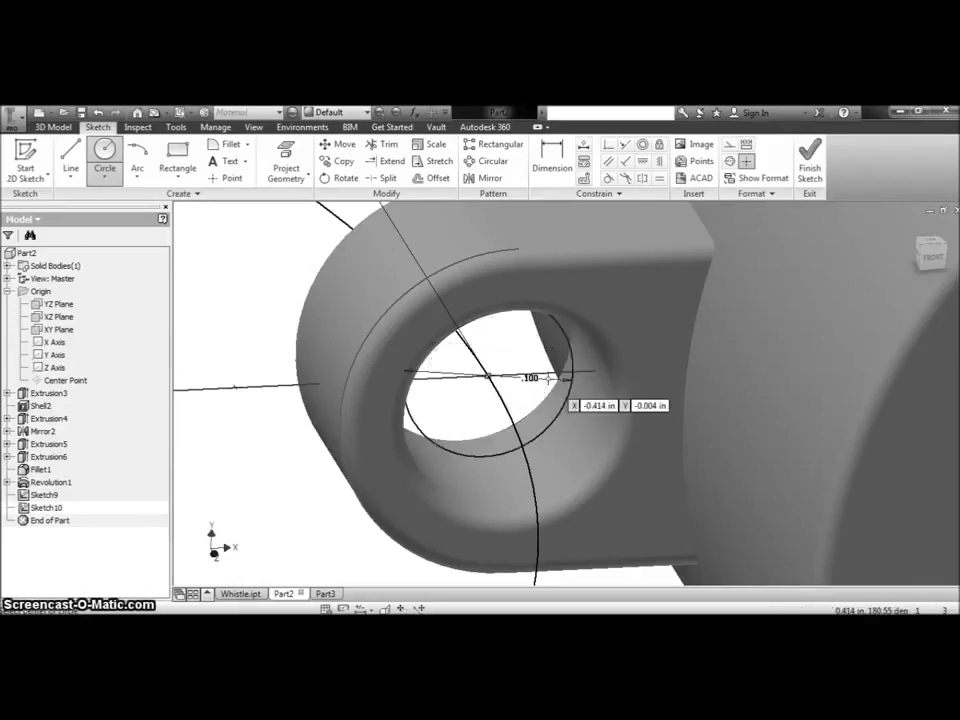
left_click(934, 260)
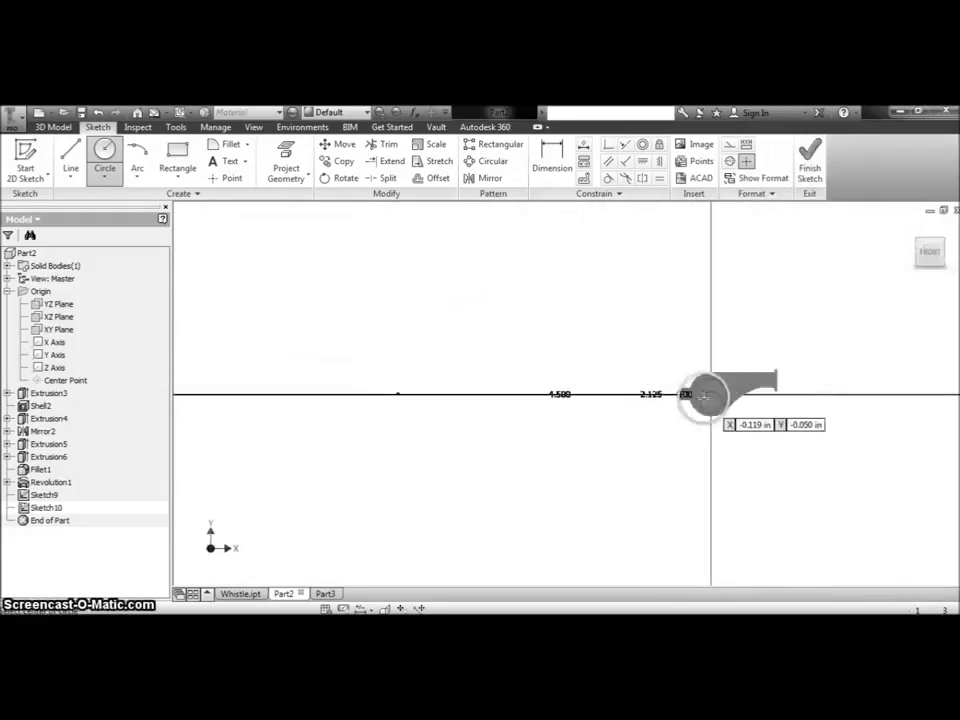
scroll(655, 395, "up", 2)
scroll(632, 390, "up", 2)
scroll(640, 365, "up", 2)
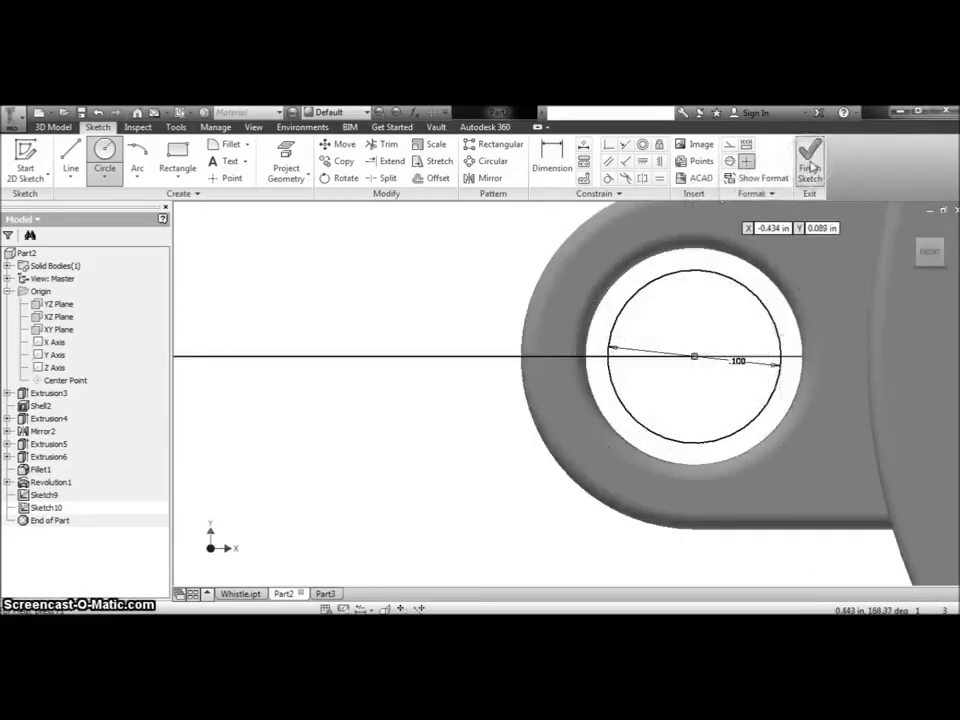
left_click(810, 166)
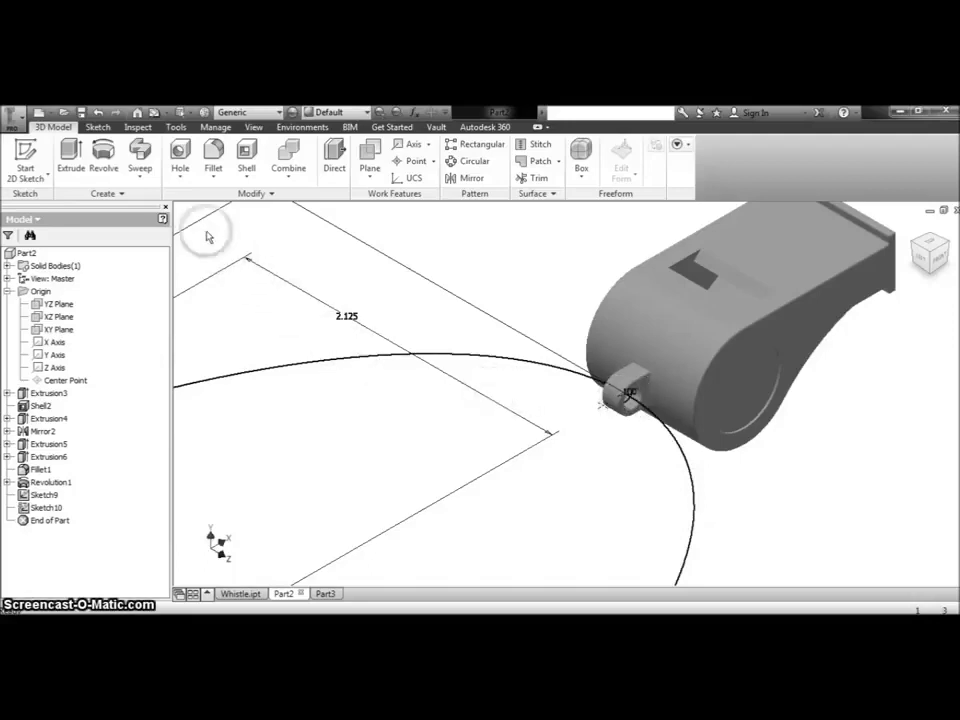
- Sweep the 0.100 circle along the ellipse path to form the cord through the ring lug
left_click(136, 180)
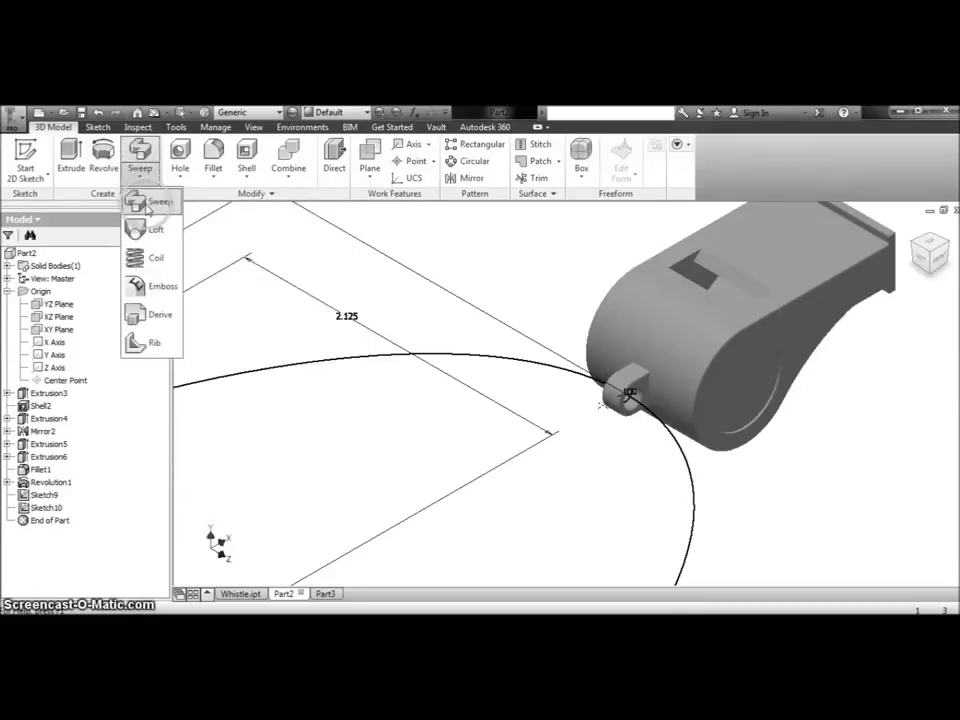
left_click(150, 202)
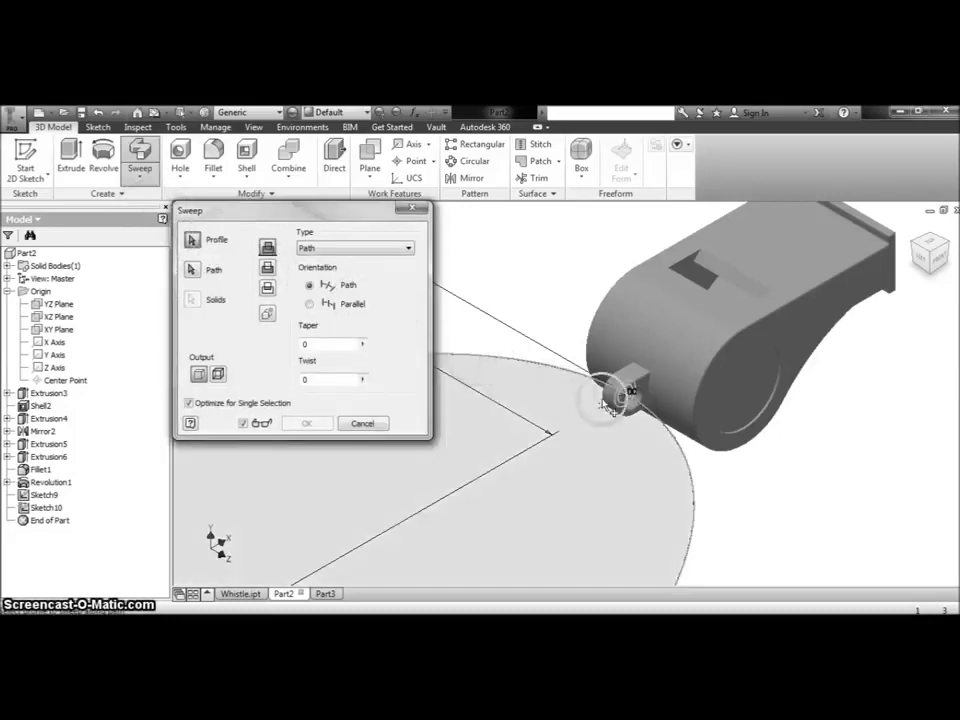
scroll(630, 393, "up", 3)
scroll(625, 398, "up", 2)
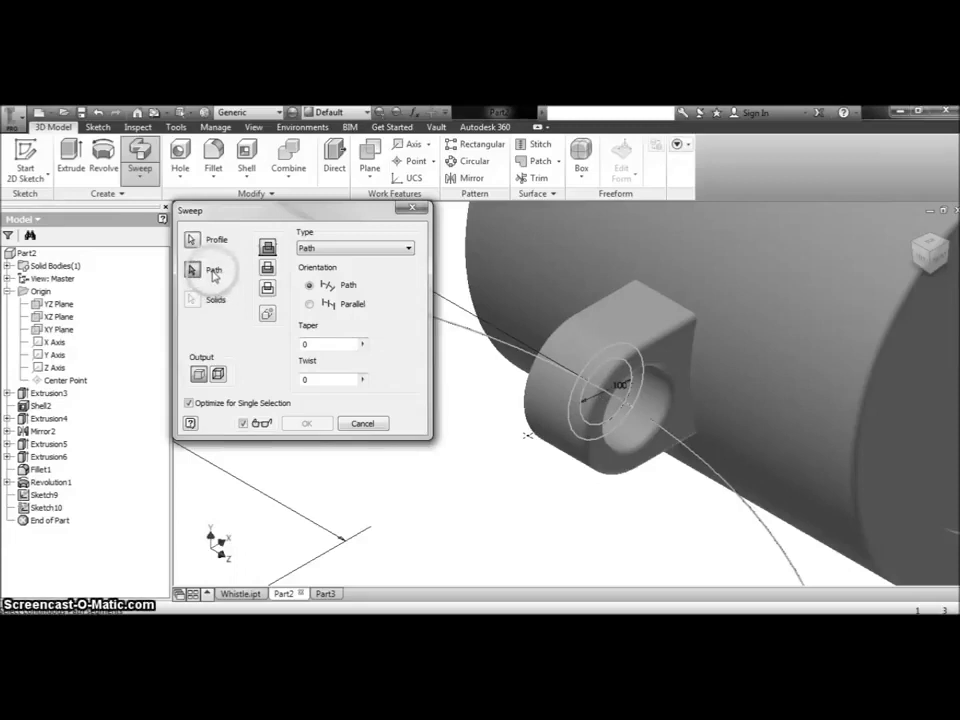
left_click(686, 447)
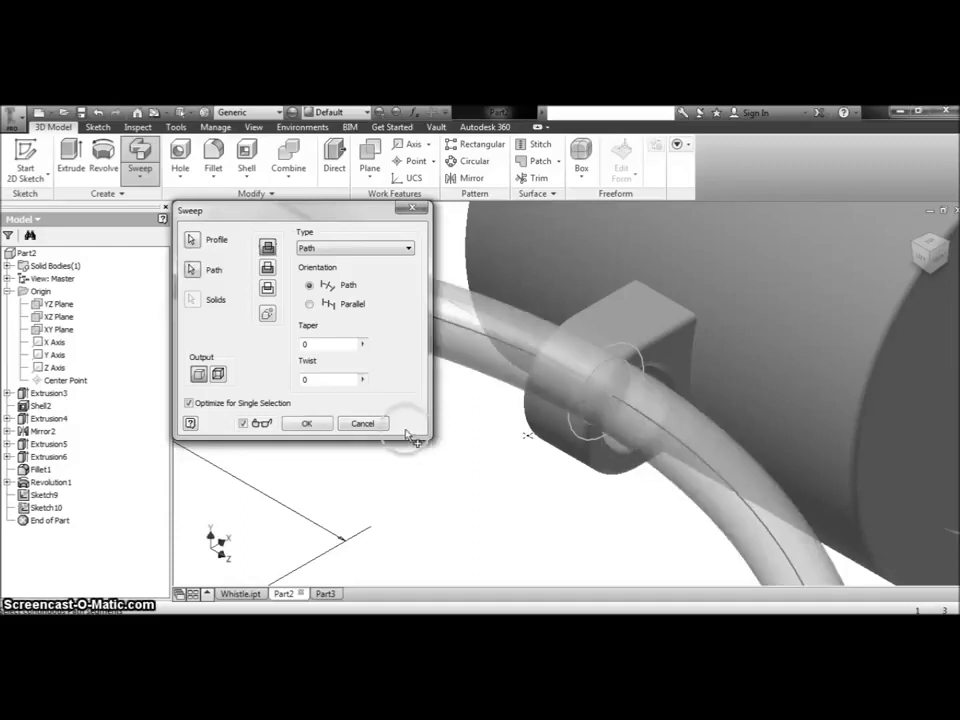
left_click(310, 425)
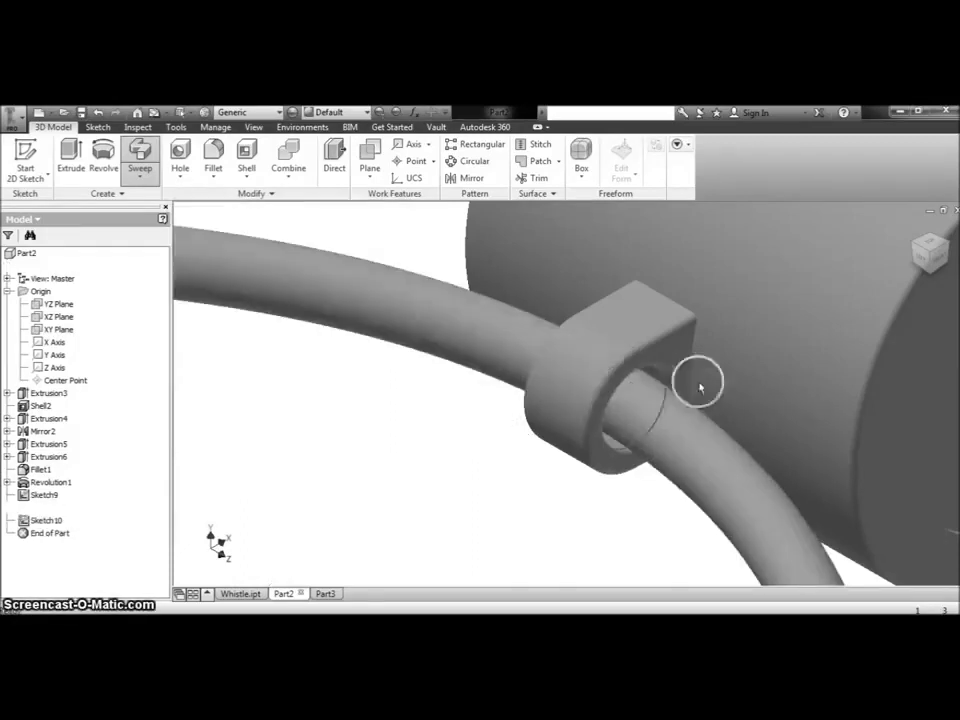
- Zoom out and orbit to view the whole elliptical cord loop with the whistle attached
scroll(699, 381, "up", 2)
scroll(761, 388, "up", 3)
scroll(760, 390, "up", 3)
scroll(760, 386, "down", 2)
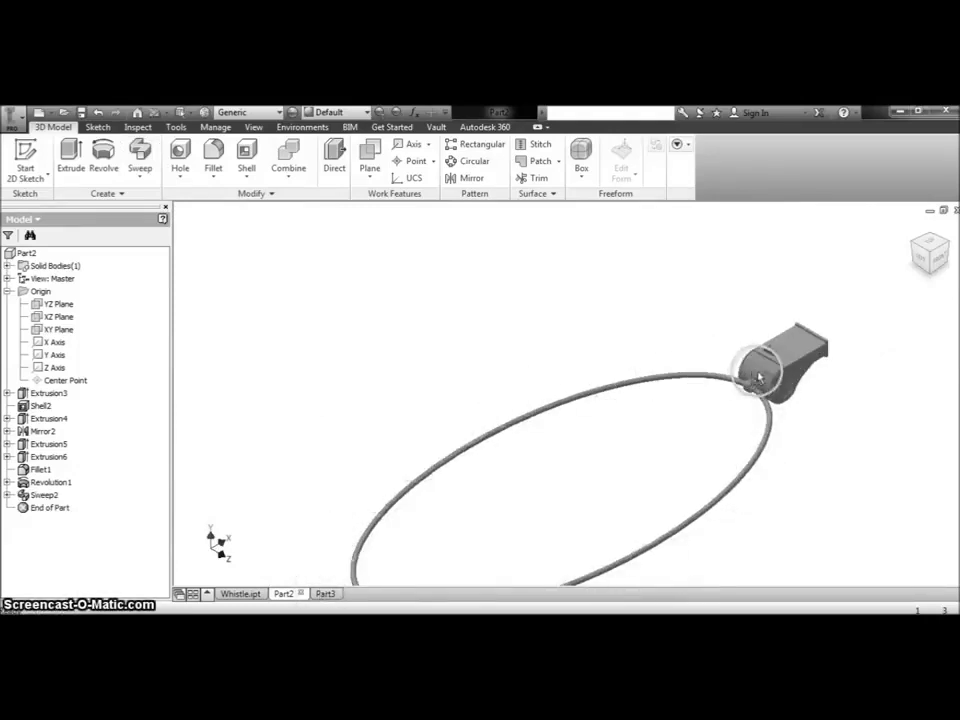
mouse_move(929, 253)
left_click_drag(947, 247, 530, 423)
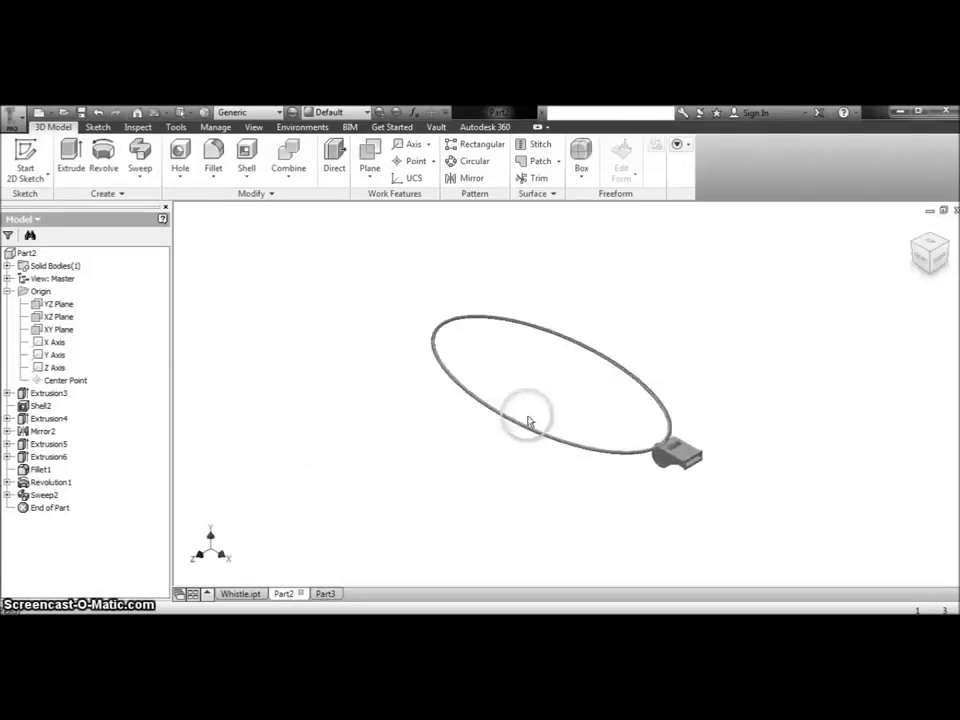
scroll(550, 406, "up", 2)
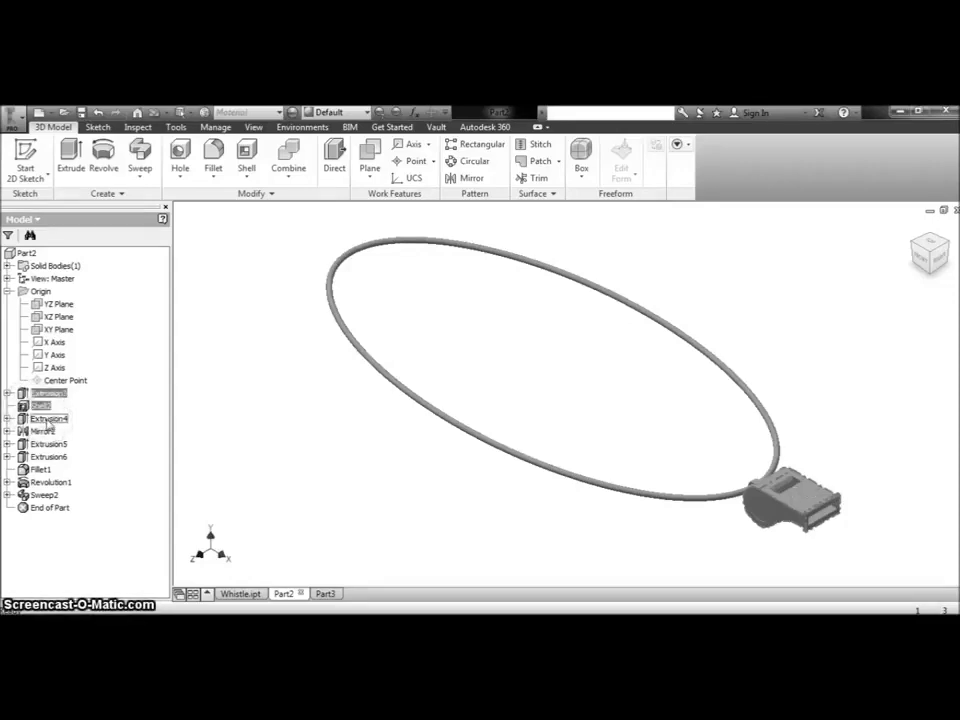
- Select the whistle body features from Extrusion3 through Revolution1 and switch to the Autodesk Appearance Library
left_click_drag(48, 422, 49, 432)
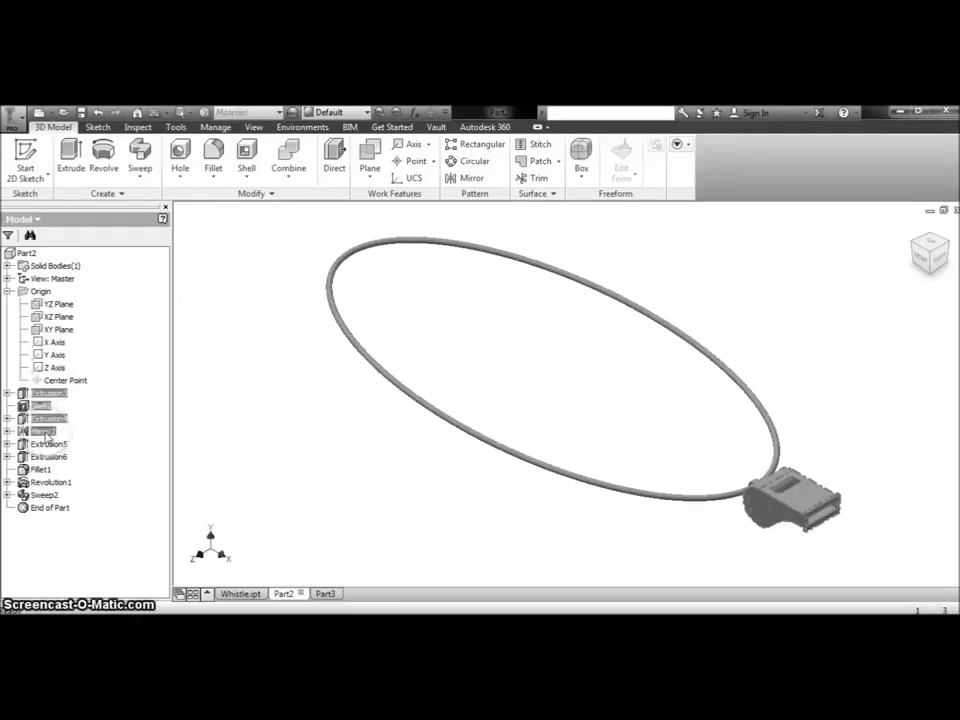
left_click_drag(40, 437, 44, 451)
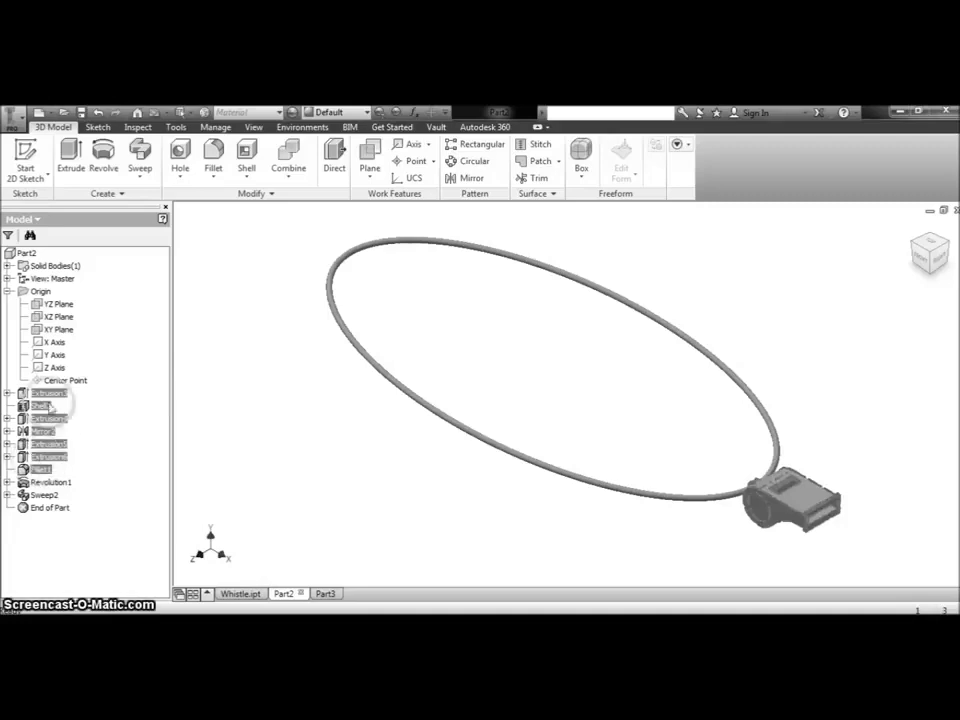
left_click_drag(44, 472, 33, 488)
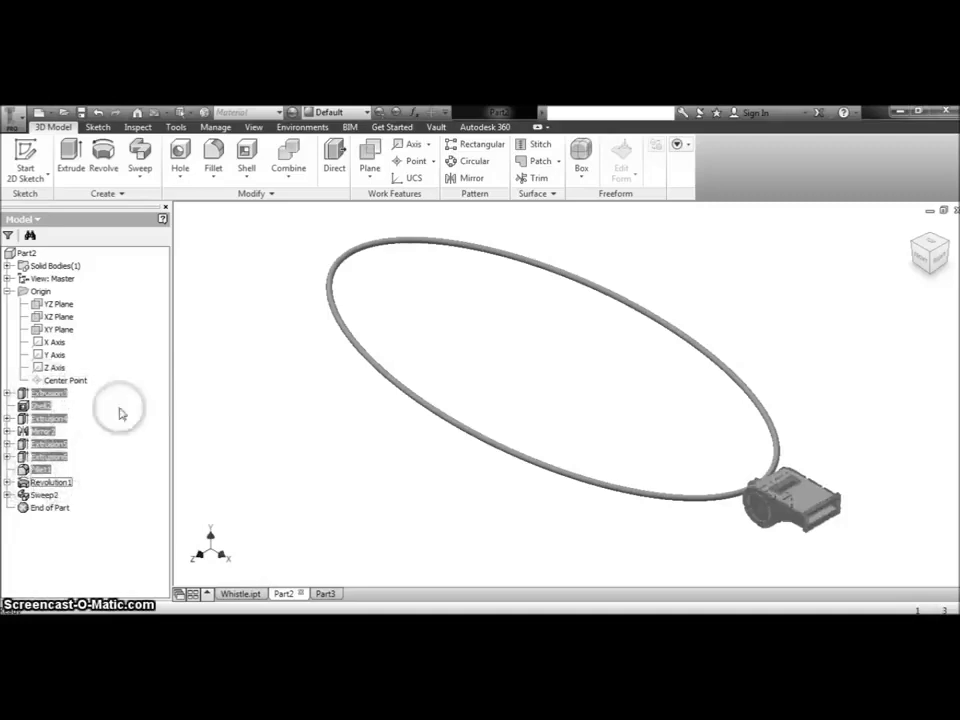
left_click(368, 117)
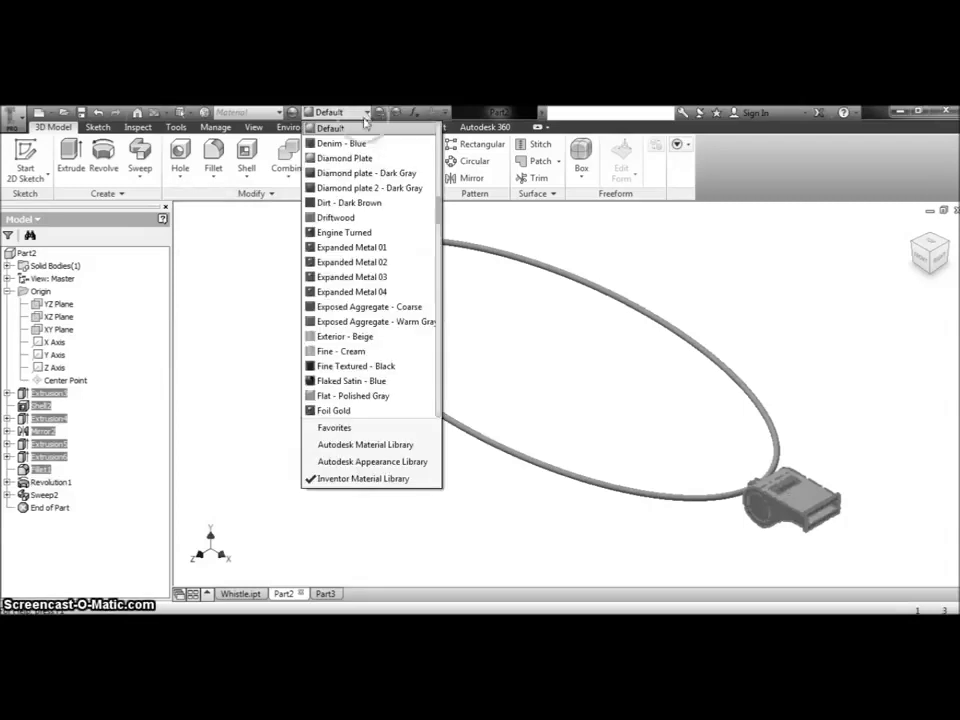
scroll(365, 400, "down", 1)
scroll(379, 395, "down", 2)
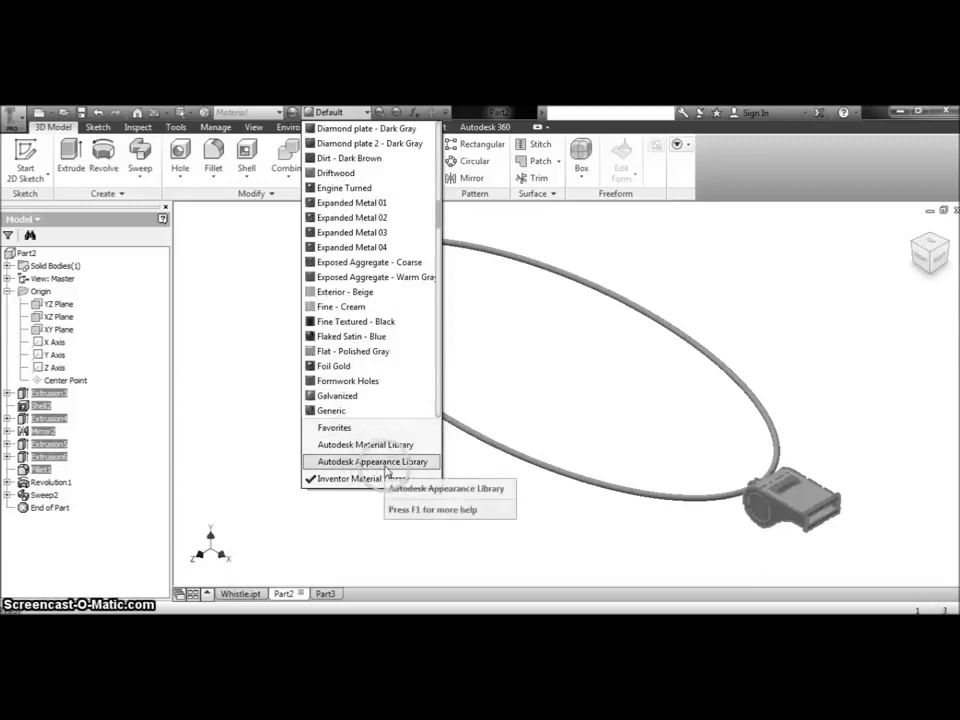
left_click(388, 470)
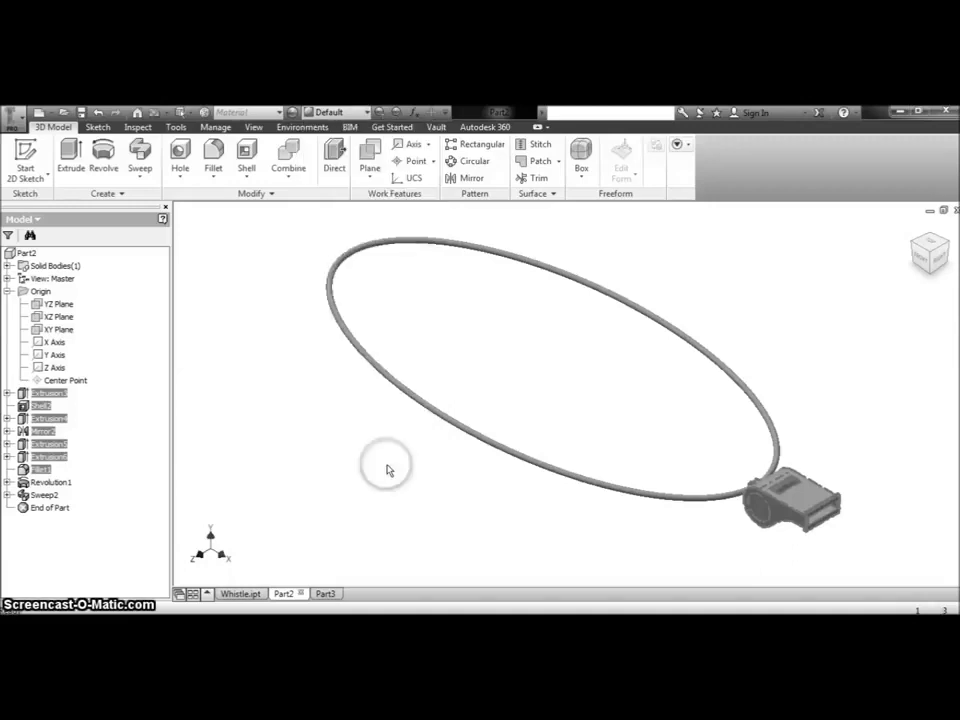
- Apply the Chrome - Polished appearance to the selected body features, then deselect them
left_click(367, 115)
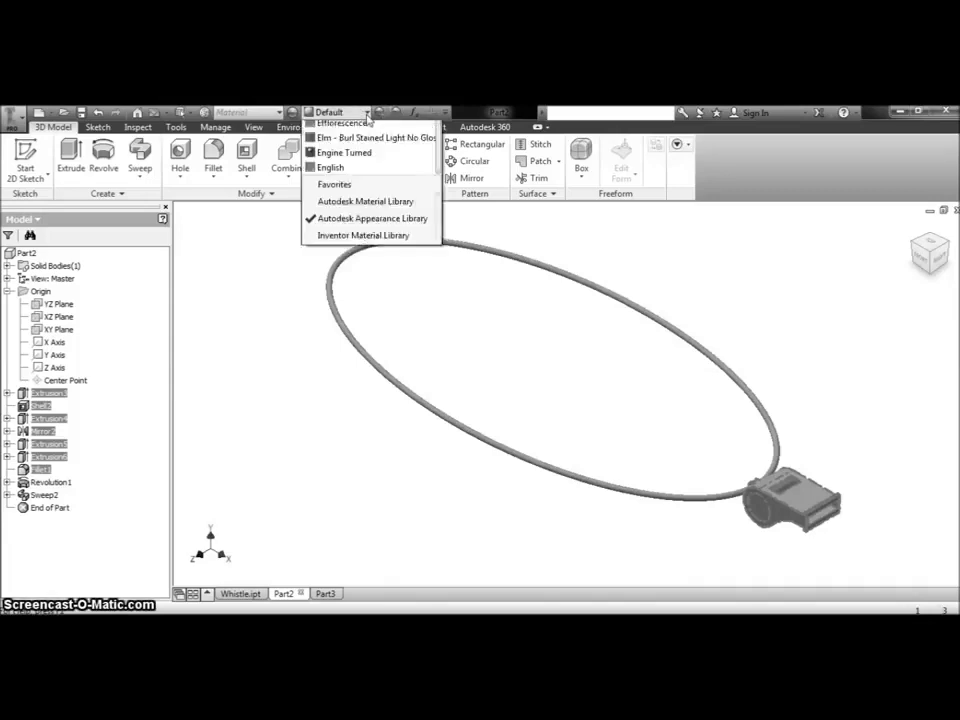
scroll(390, 227, "up", 4)
scroll(390, 270, "up", 1)
scroll(390, 281, "up", 3)
scroll(386, 281, "up", 4)
scroll(385, 281, "up", 1)
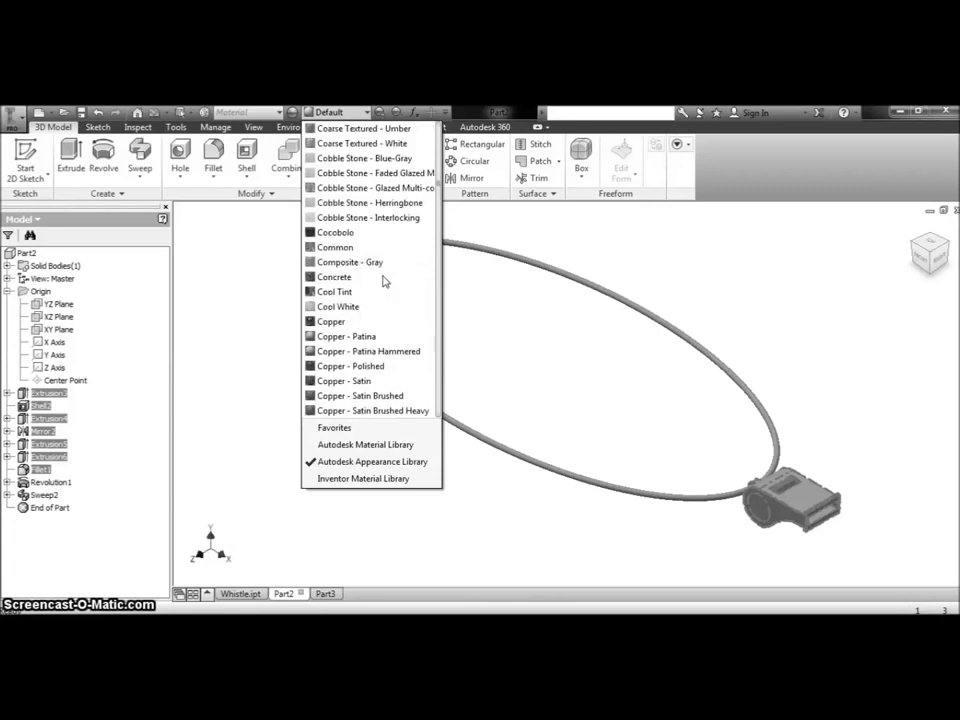
scroll(385, 281, "up", 3)
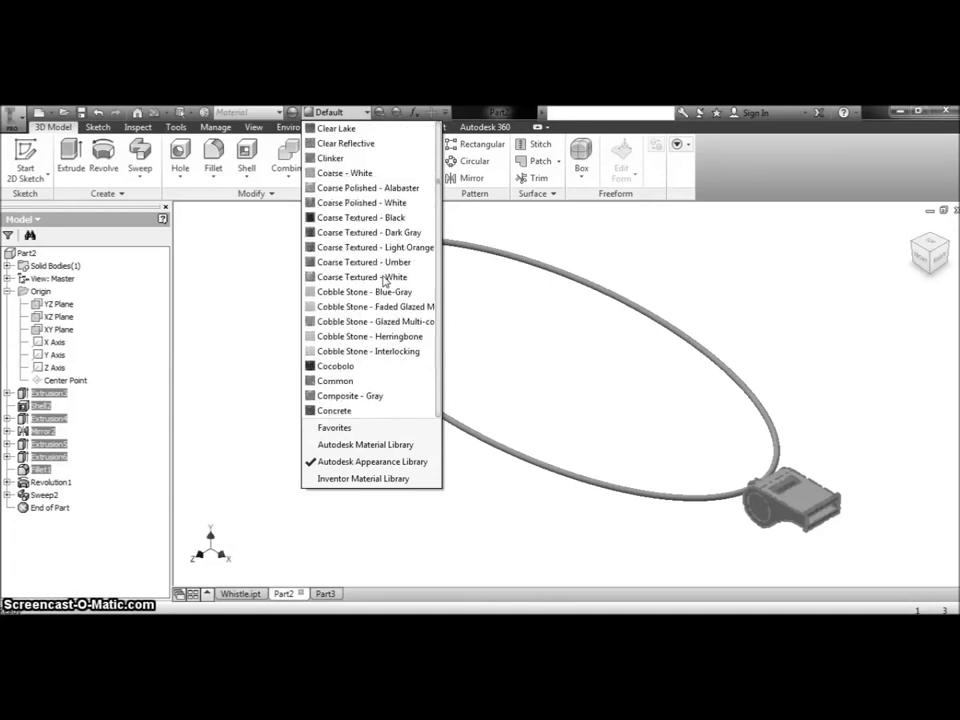
scroll(385, 281, "up", 2)
scroll(380, 287, "down", 4)
scroll(380, 289, "down", 1)
scroll(380, 290, "down", 3)
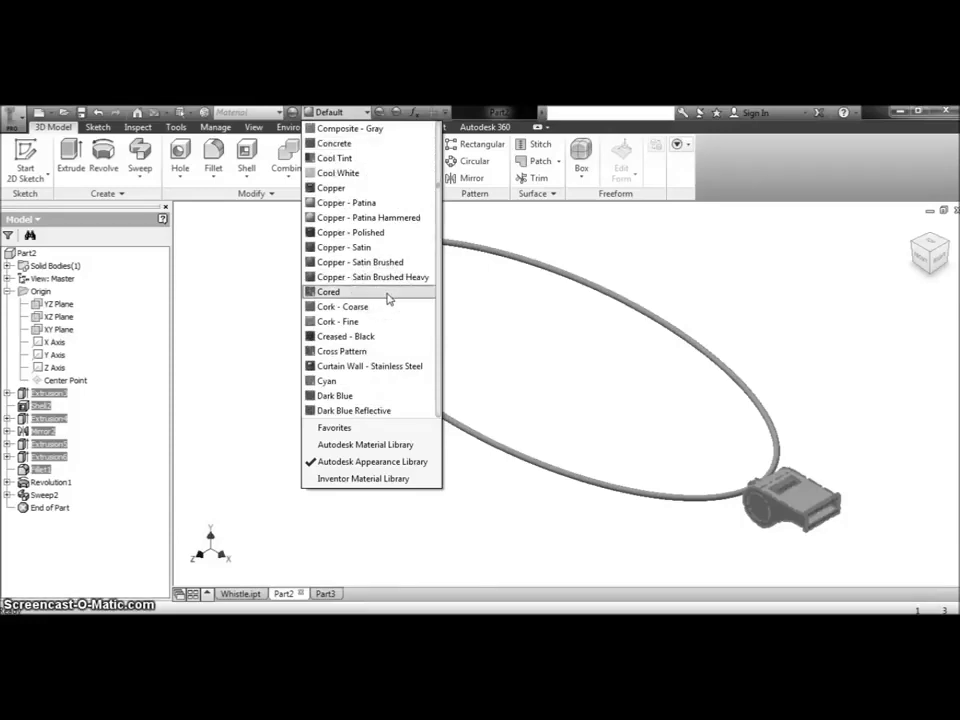
scroll(388, 297, "up", 2)
scroll(388, 296, "up", 5)
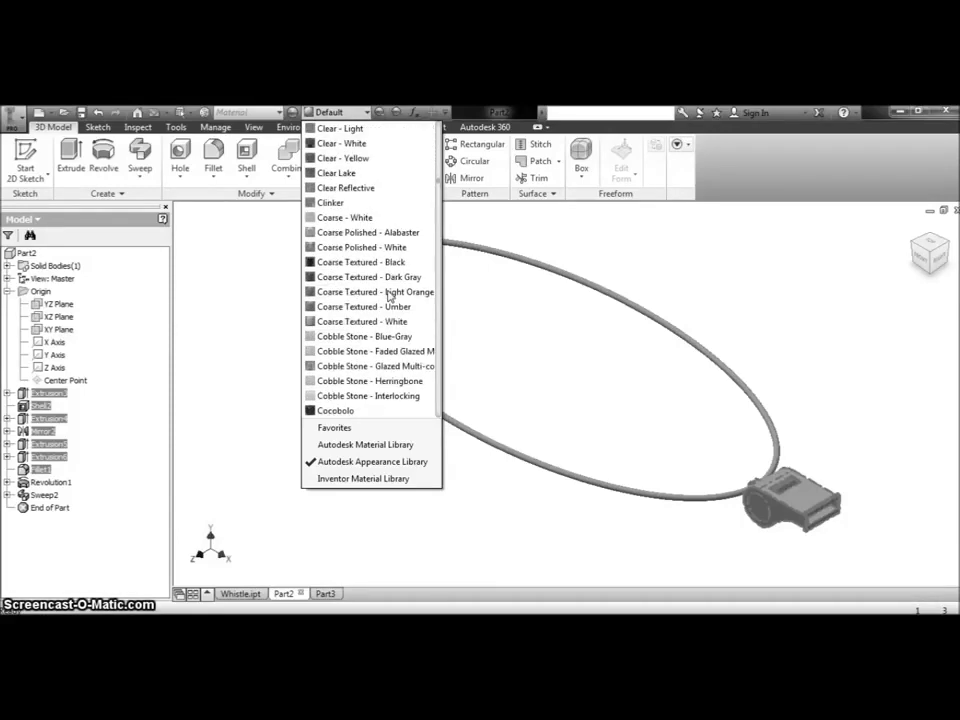
scroll(388, 296, "up", 3)
scroll(388, 296, "up", 3)
scroll(390, 285, "up", 1)
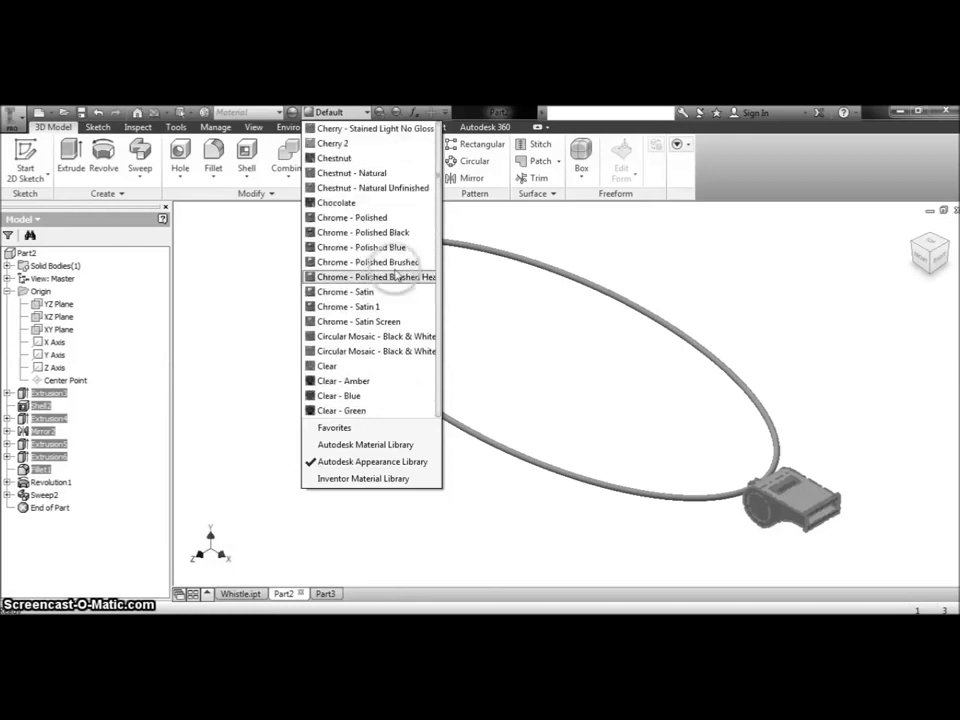
left_click(385, 220)
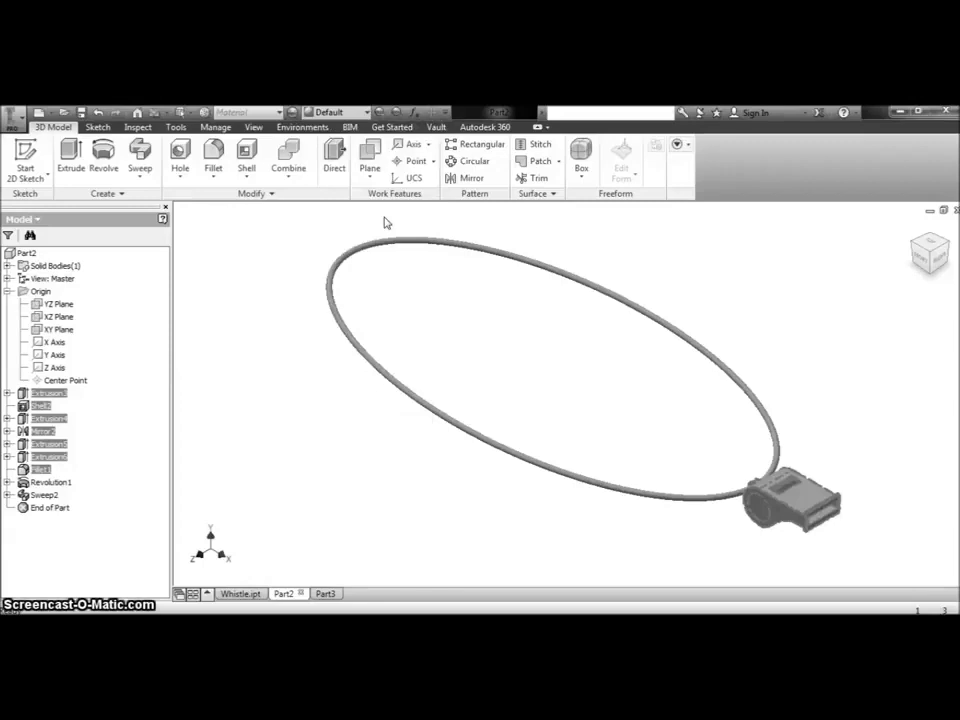
left_click(718, 548)
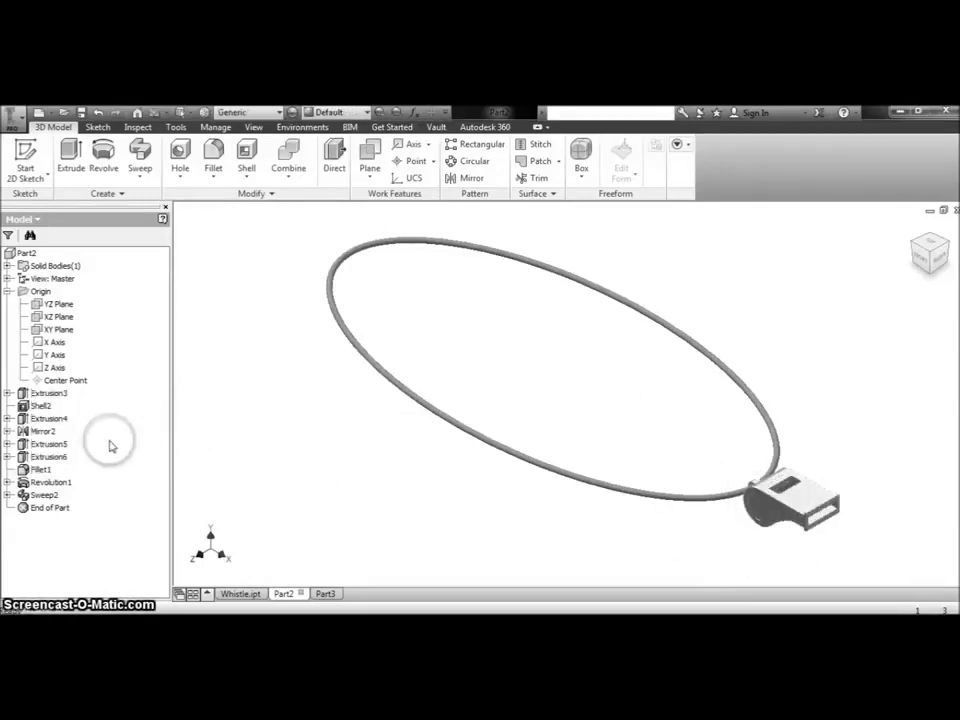
left_click(58, 485)
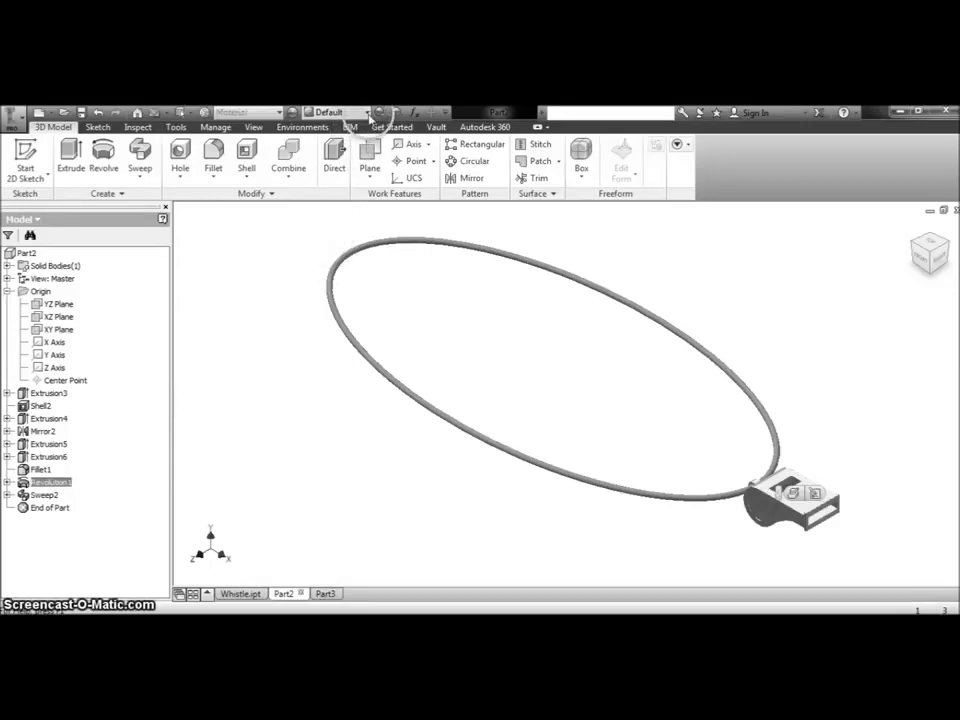
left_click(368, 113)
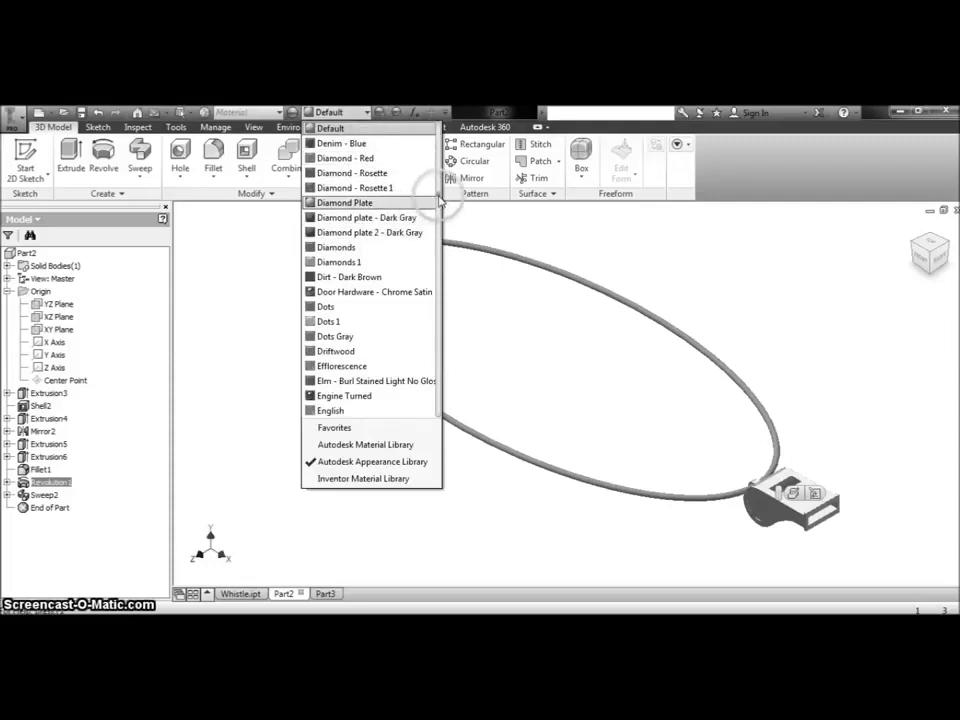
left_click_drag(439, 200, 439, 298)
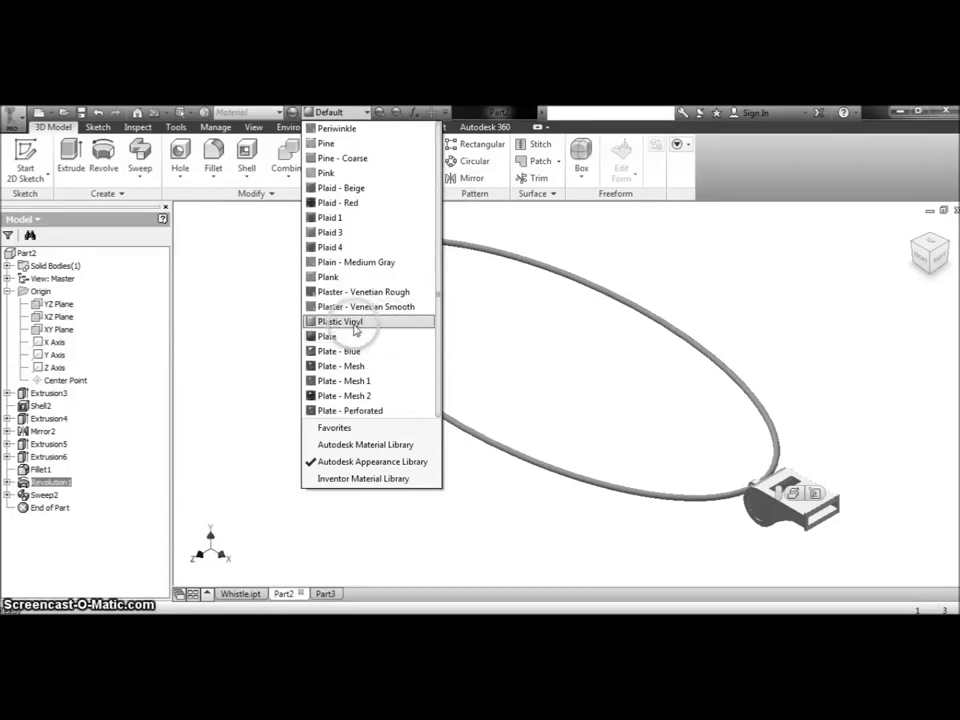
left_click(353, 322)
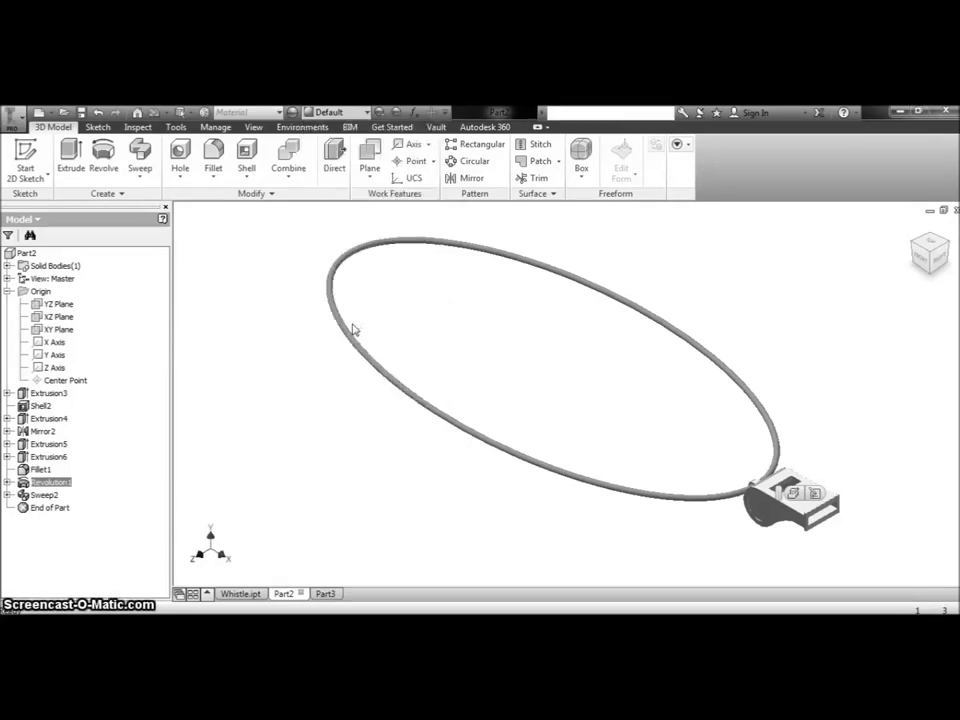
- Give the Sweep2 cord the Smooth - Black appearance and deselect it
left_click(236, 414)
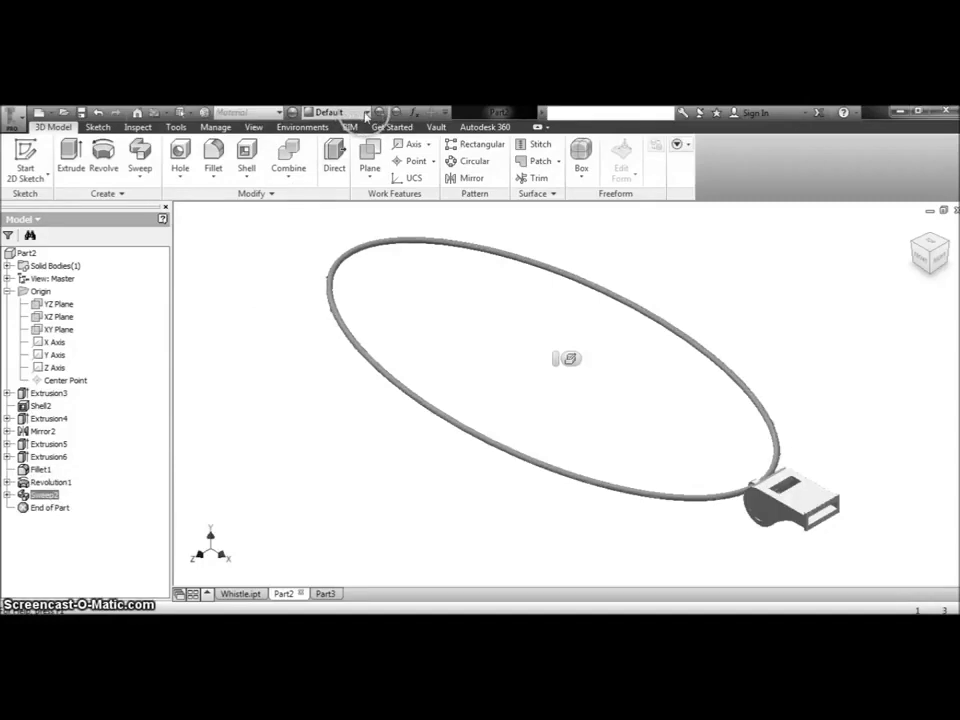
left_click(366, 114)
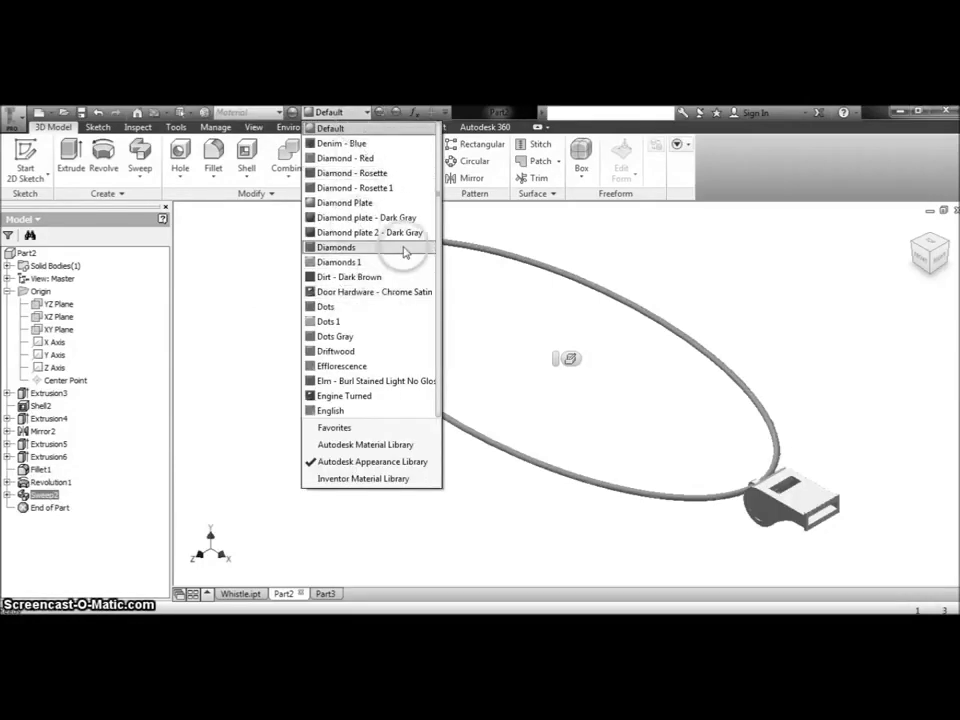
mouse_move(438, 198)
left_mouse_down()
mouse_move(430, 278)
mouse_move(440, 352)
left_mouse_up()
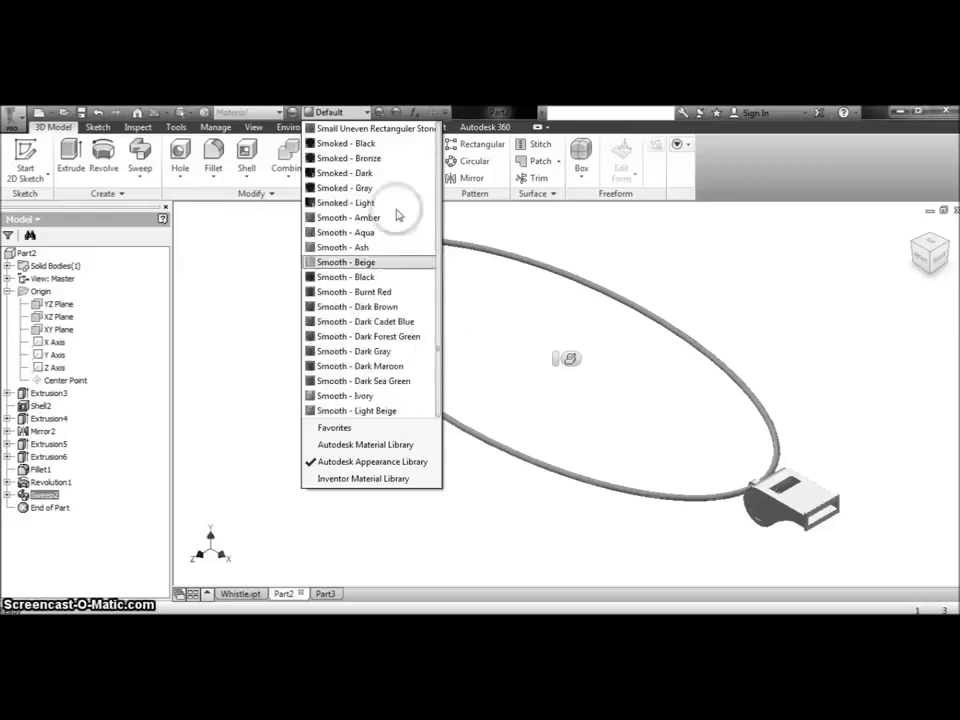
left_click(379, 279)
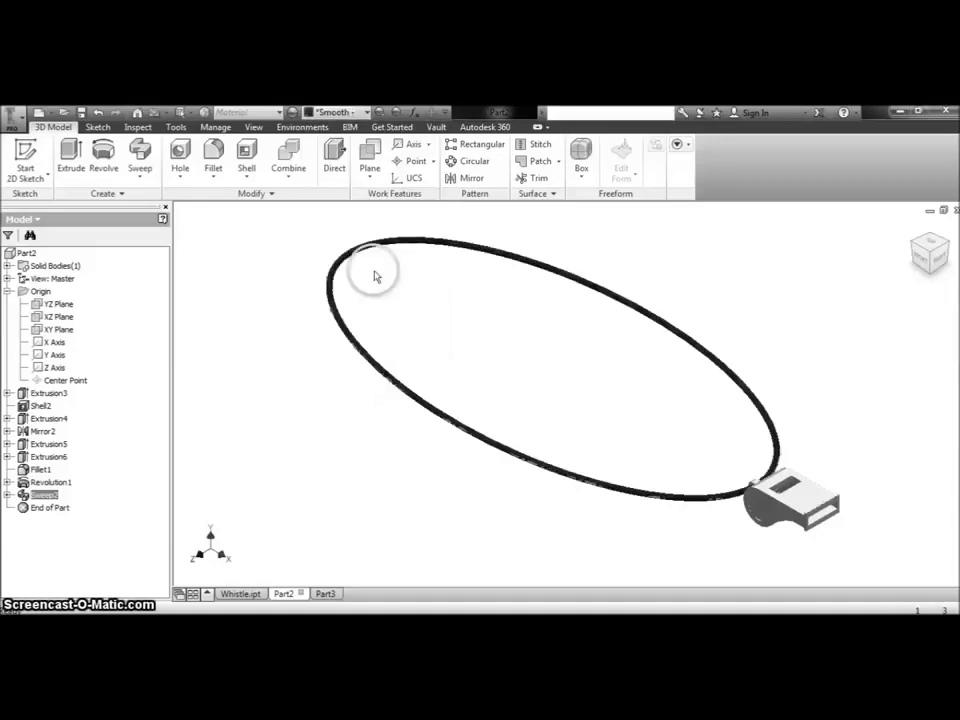
left_click(465, 350)
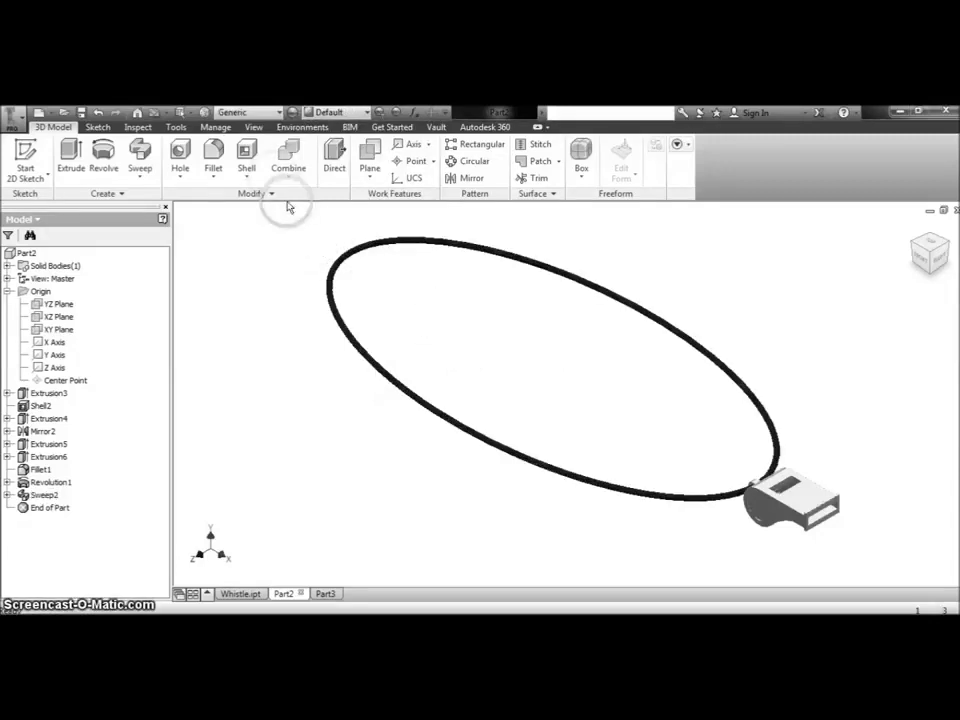
- Turn on reflections and shadows and switch the display to the Realistic visual style
left_click(253, 128)
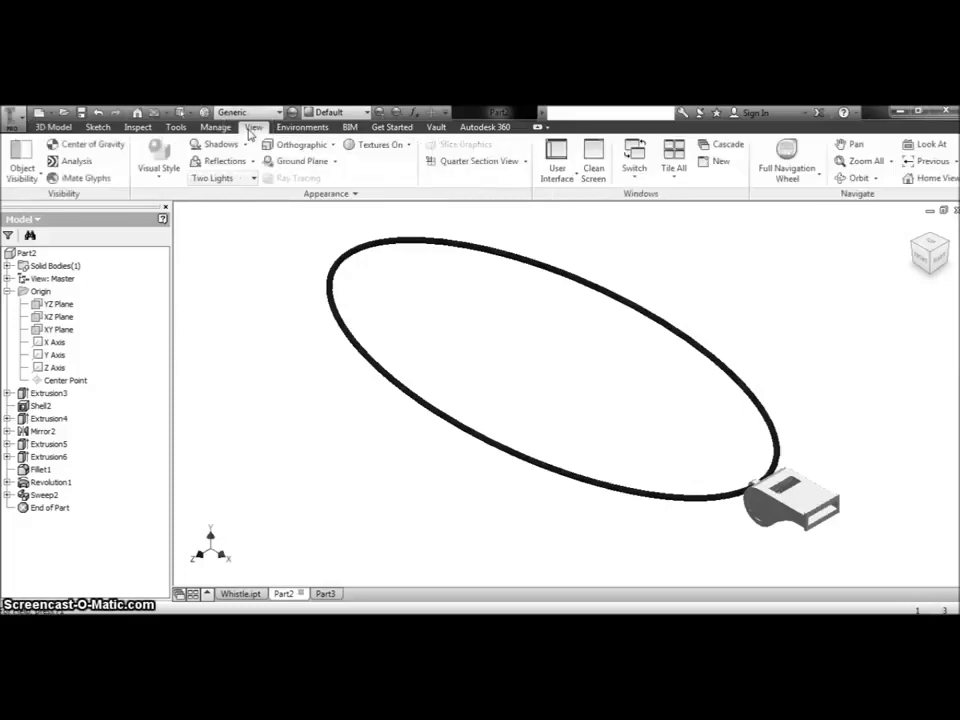
left_click(216, 170)
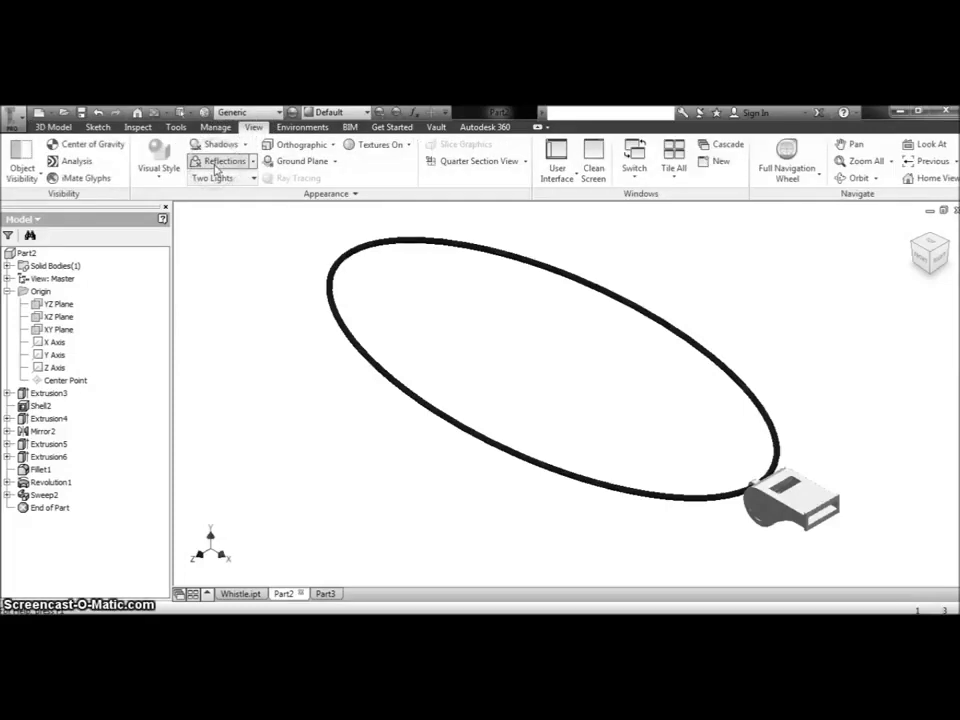
left_click(215, 144)
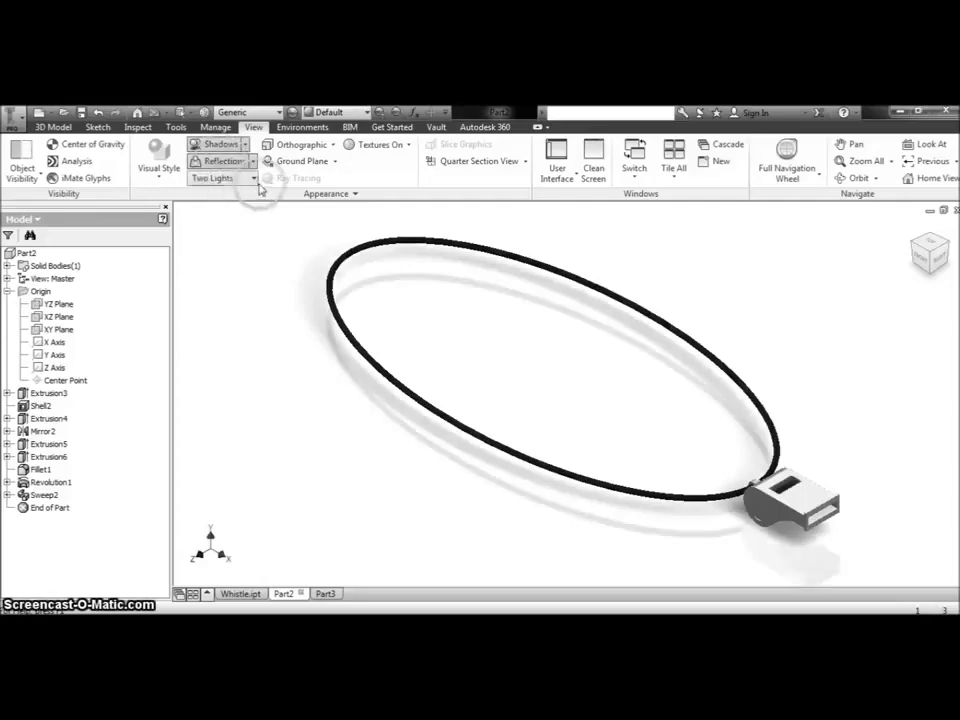
left_click(253, 179)
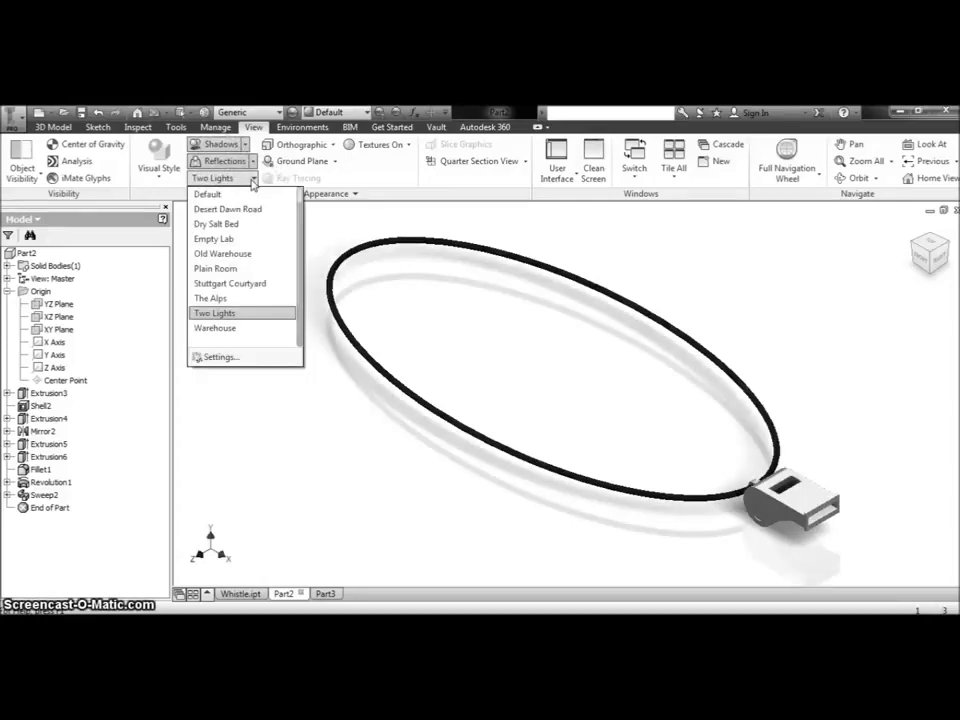
left_click(155, 170)
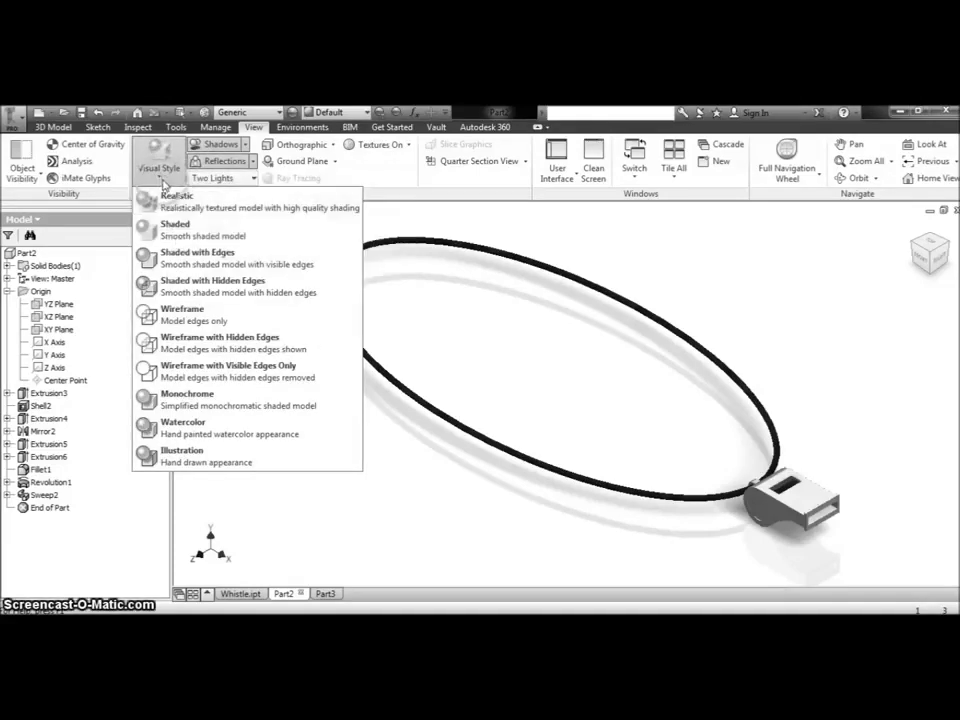
left_click(187, 209)
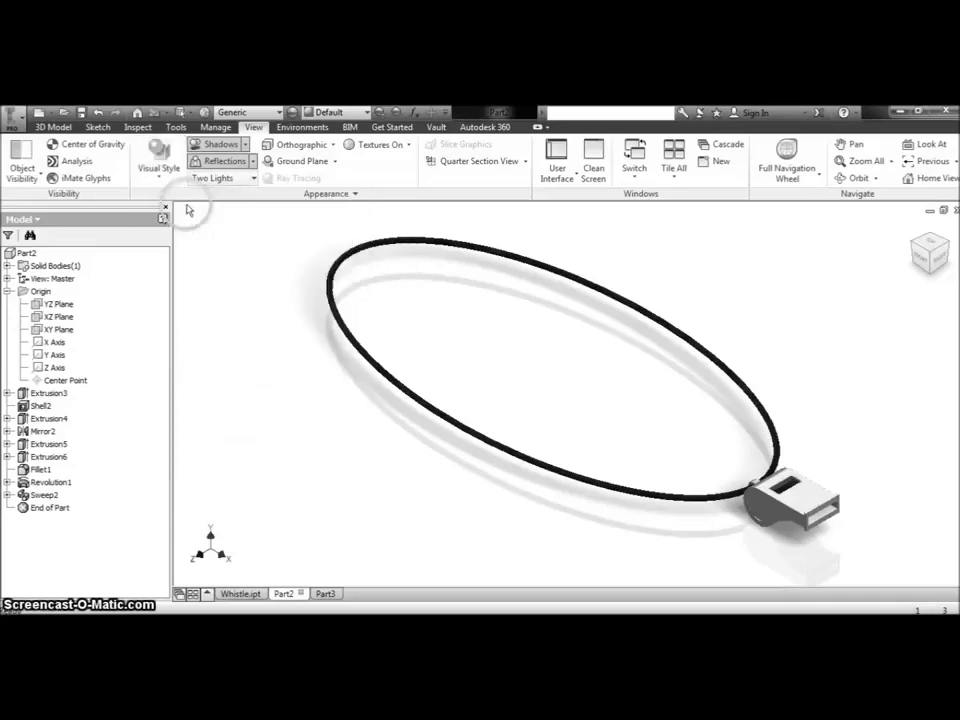
middle_click_drag(669, 403, 633, 389)
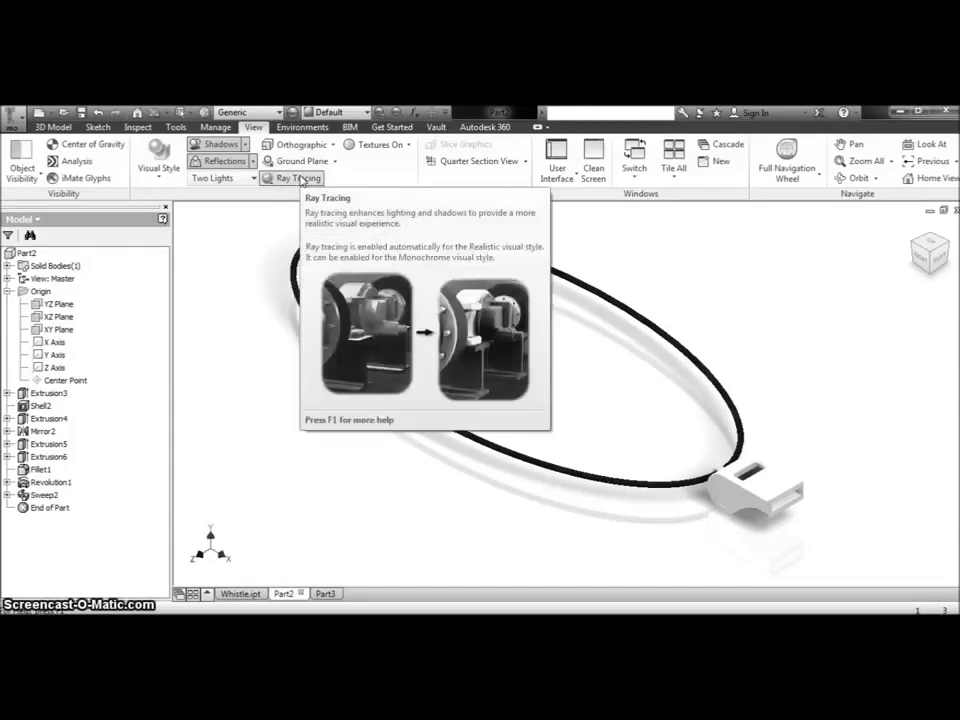
- Turn on Ray Tracing to render the chrome whistle and black cord realistically
left_click(302, 180)
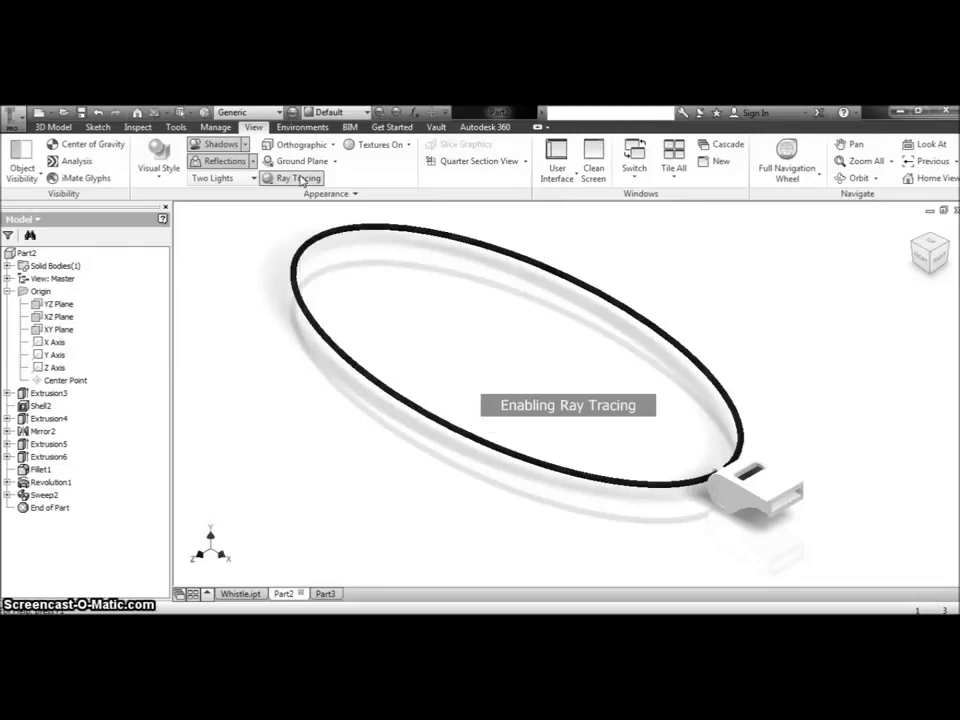